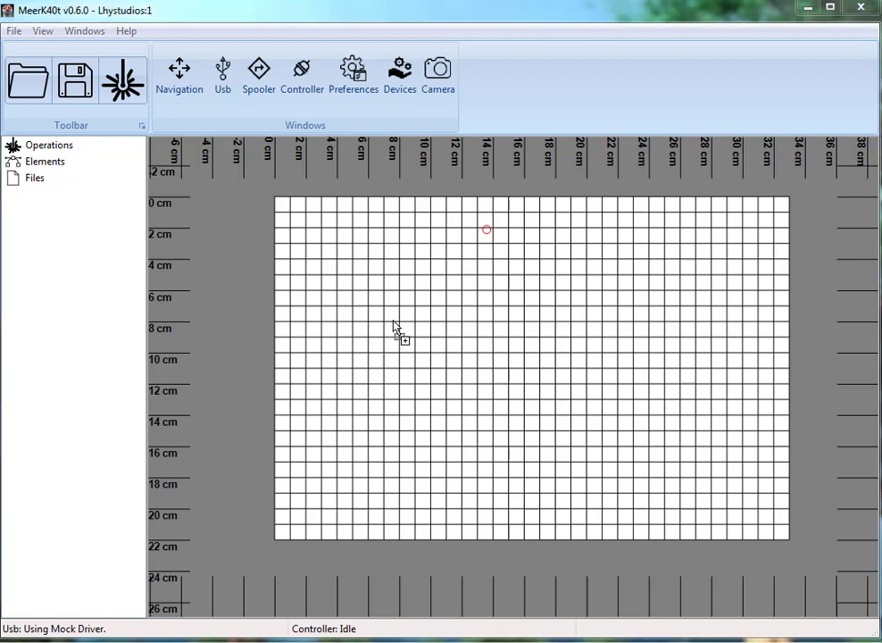
Step: Import the cover image, trial-scale it to 7.5 × 9.4 cm, check its properties, then delete it
{"action": "left_click_drag", "start_coordinate": [394, 331], "coordinate": [394, 331]}
{"action": "left_click", "coordinate": [293, 216]}
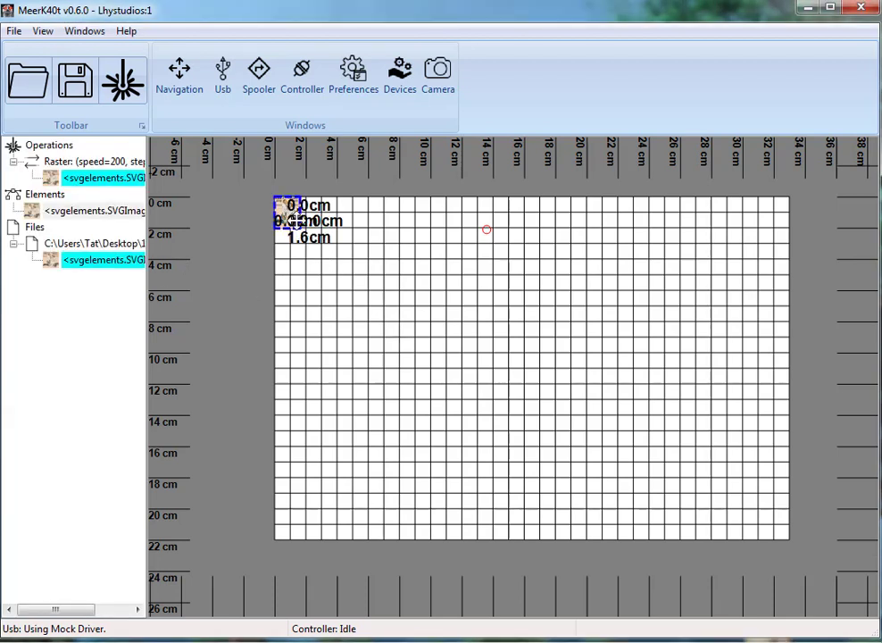
{"action": "left_click_drag", "start_coordinate": [301, 228], "coordinate": [361, 298]}
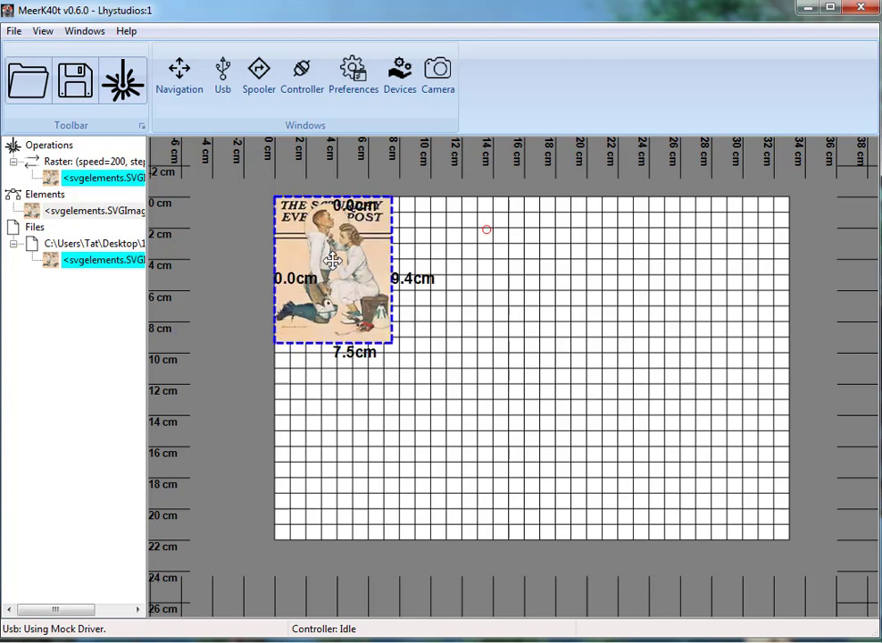
{"action": "double_click", "coordinate": [361, 297]}
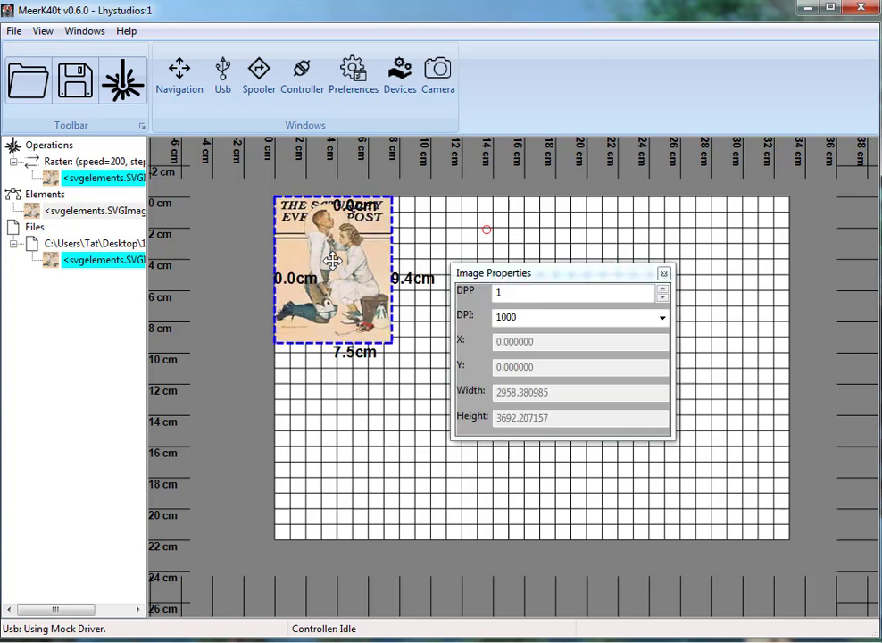
{"action": "left_click", "coordinate": [664, 273]}
{"action": "key", "text": "Delete"}
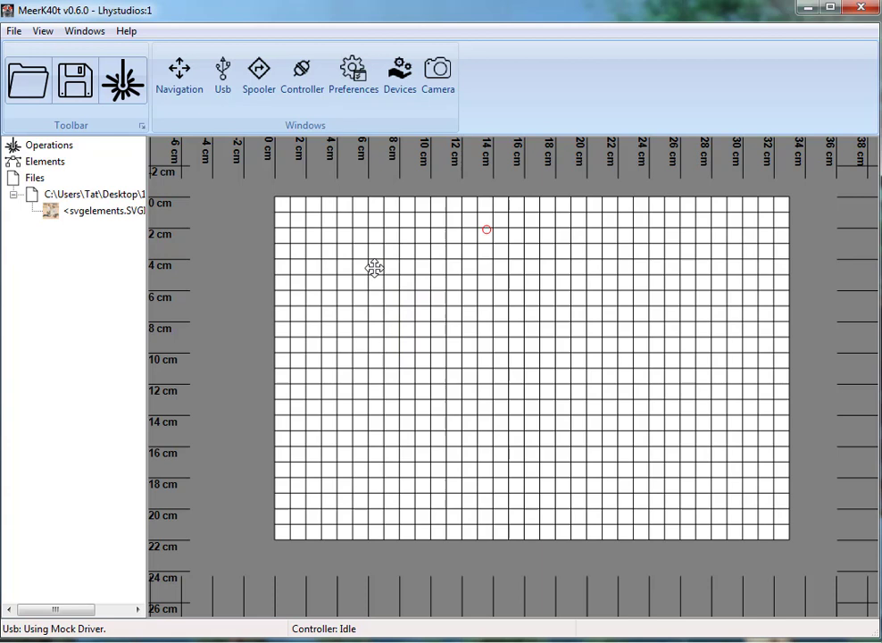
Step: Re-import the cover image and place it about 7 cm right and 3 cm down
{"action": "left_click_drag", "start_coordinate": [426, 330], "coordinate": [358, 283]}
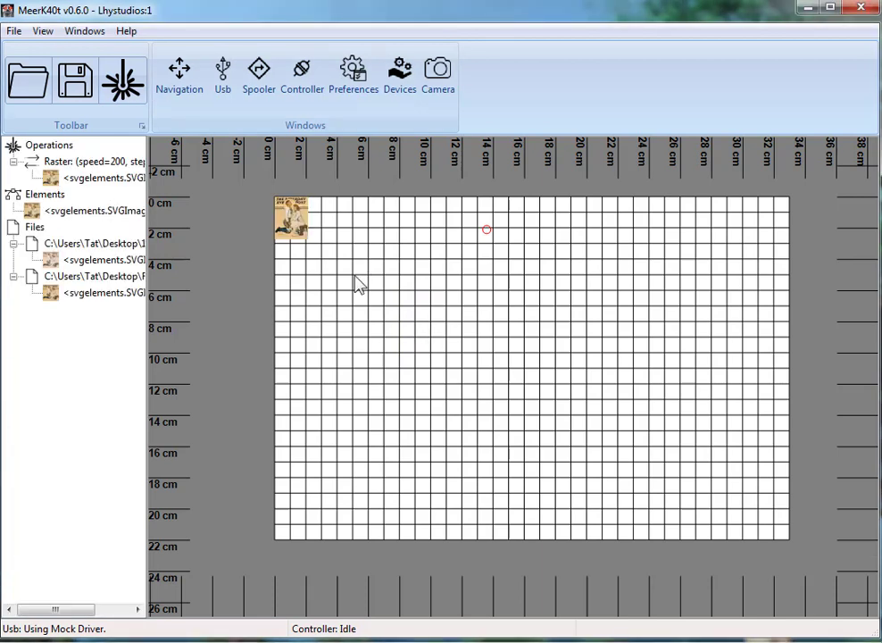
{"action": "left_click", "coordinate": [292, 218]}
{"action": "left_click_drag", "start_coordinate": [290, 216], "coordinate": [406, 264]}
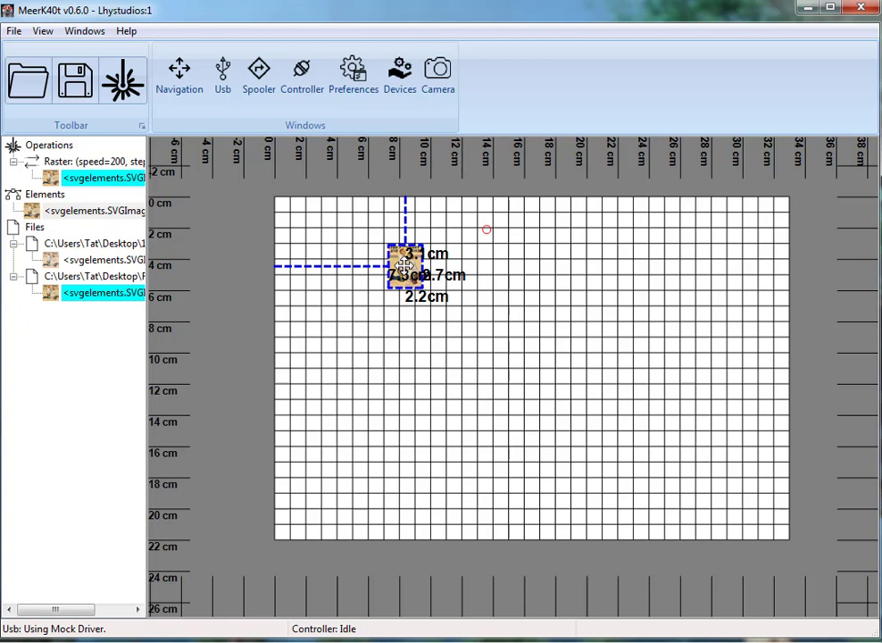
Step: Set the cover image's step to 3 and move the enlarged image toward the bed centre
{"action": "right_click", "coordinate": [408, 270]}
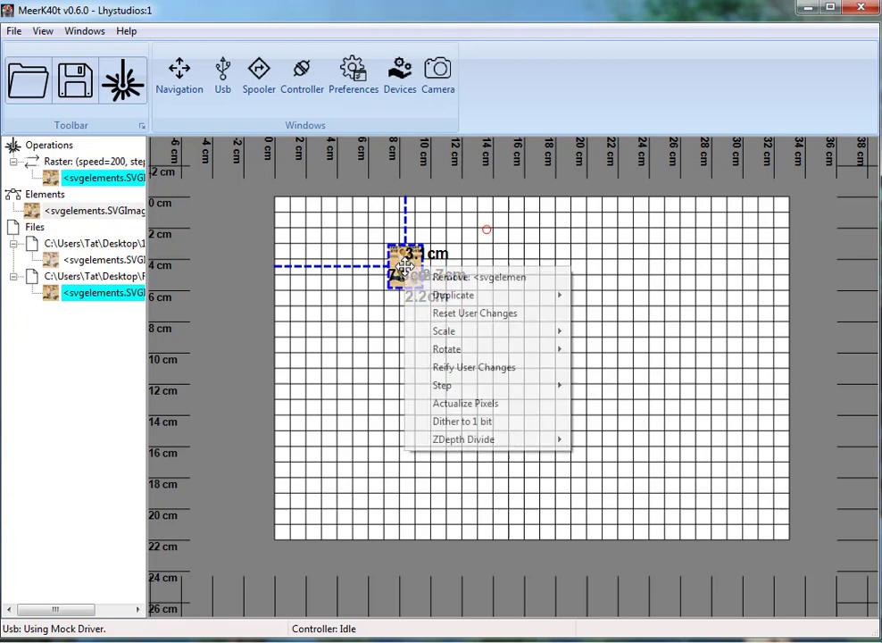
{"action": "middle_click_drag", "start_coordinate": [397, 304], "coordinate": [414, 250]}
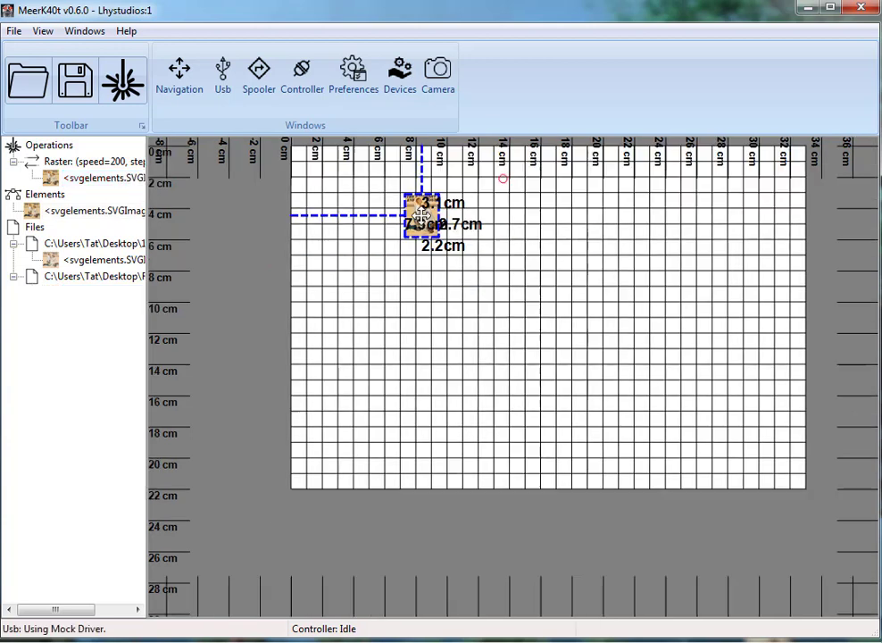
{"action": "left_click", "coordinate": [413, 250]}
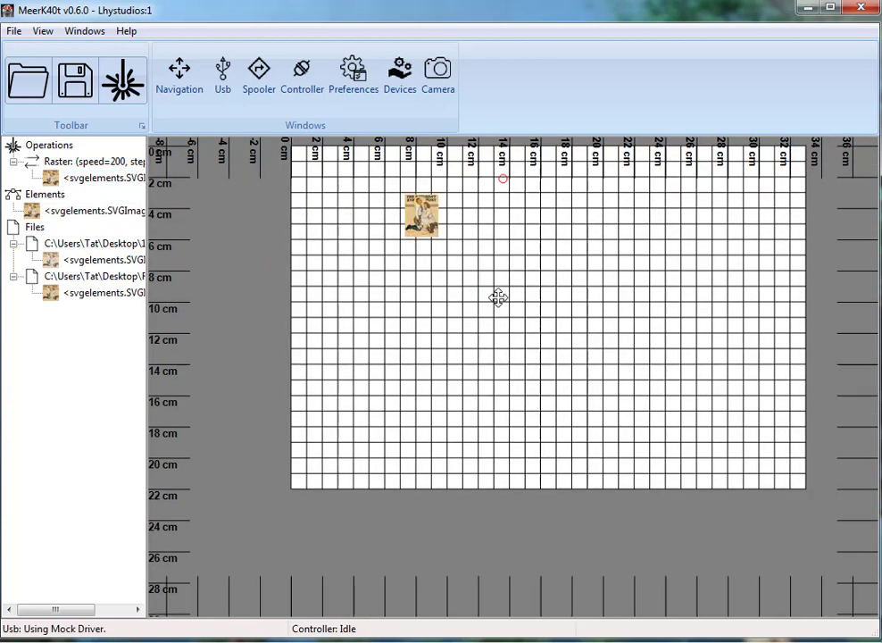
{"action": "middle_click_drag", "start_coordinate": [498, 297], "coordinate": [425, 297]}
{"action": "left_click", "coordinate": [381, 272]}
{"action": "right_click", "coordinate": [383, 276]}
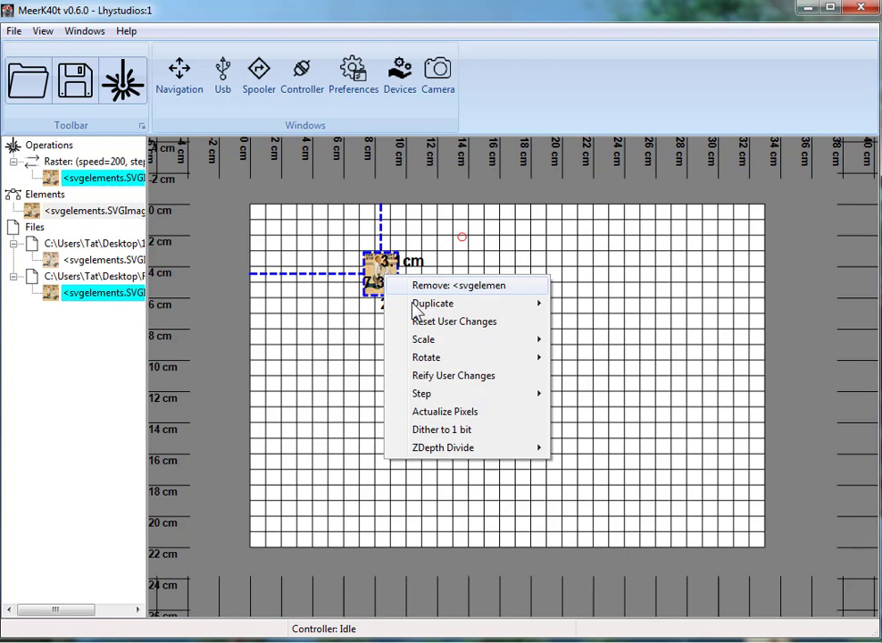
{"action": "mouse_move", "coordinate": [483, 402]}
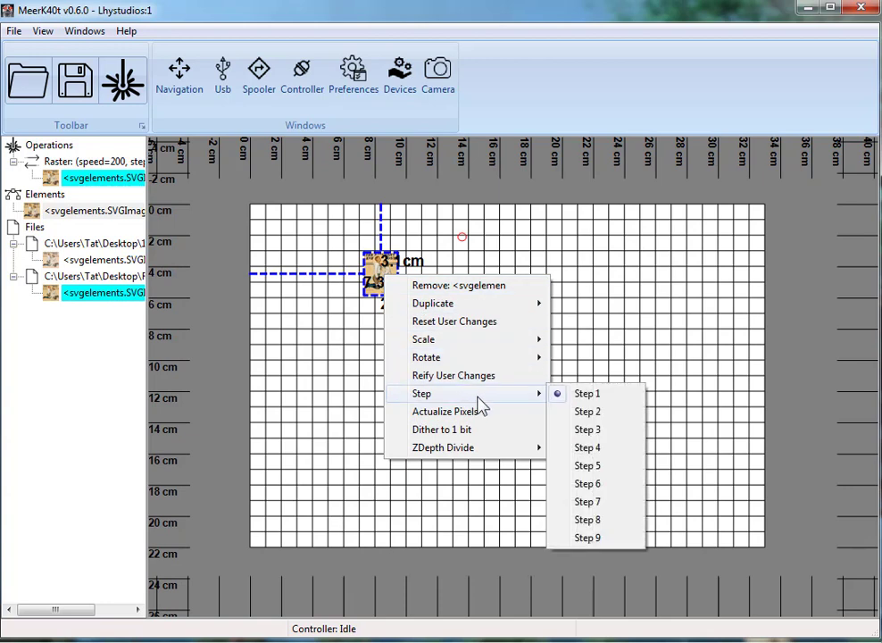
{"action": "left_click", "coordinate": [615, 433]}
{"action": "left_click_drag", "start_coordinate": [407, 319], "coordinate": [460, 330]}
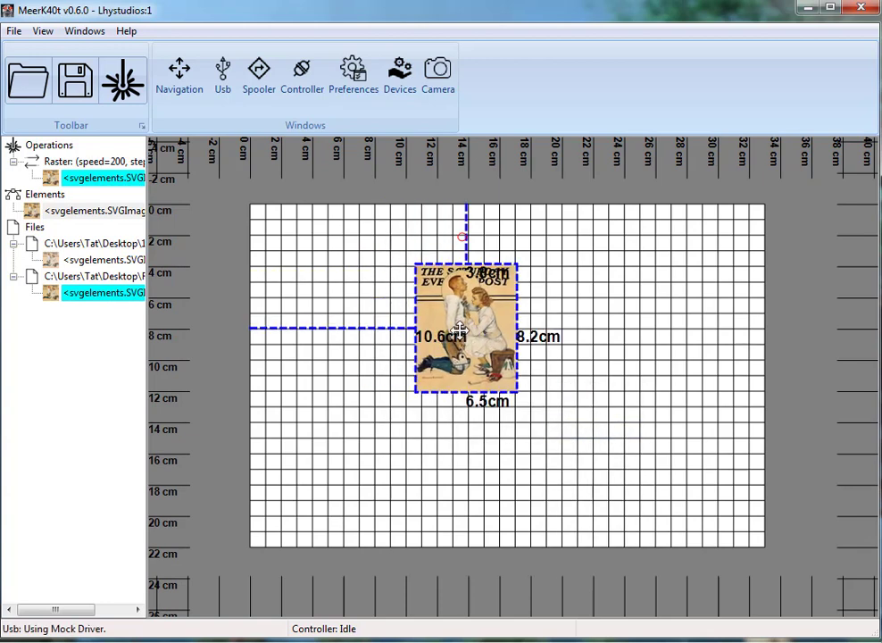
Step: Raise the Raster operation's step from 2 to 3
{"action": "double_click", "coordinate": [108, 167]}
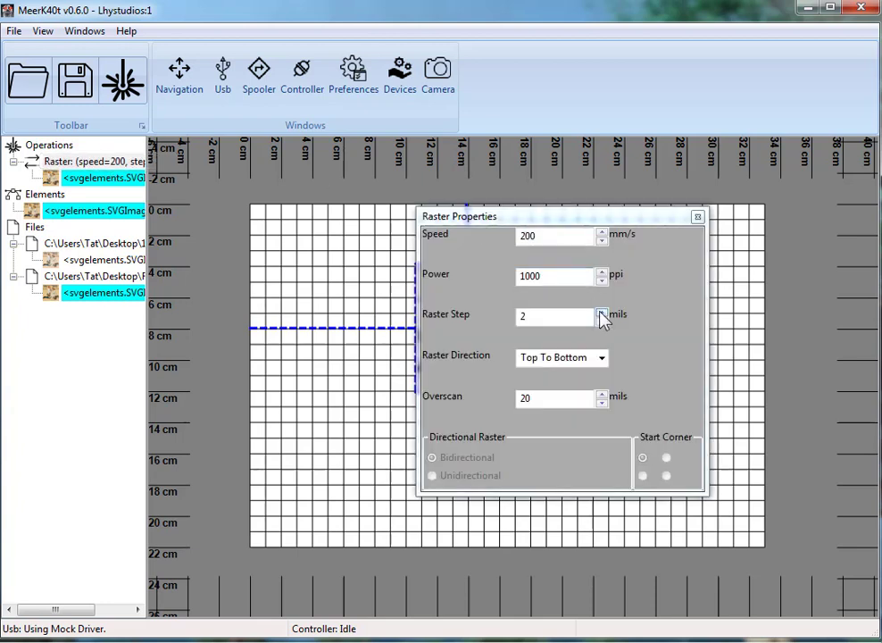
{"action": "left_click", "coordinate": [602, 311]}
{"action": "left_click", "coordinate": [697, 216]}
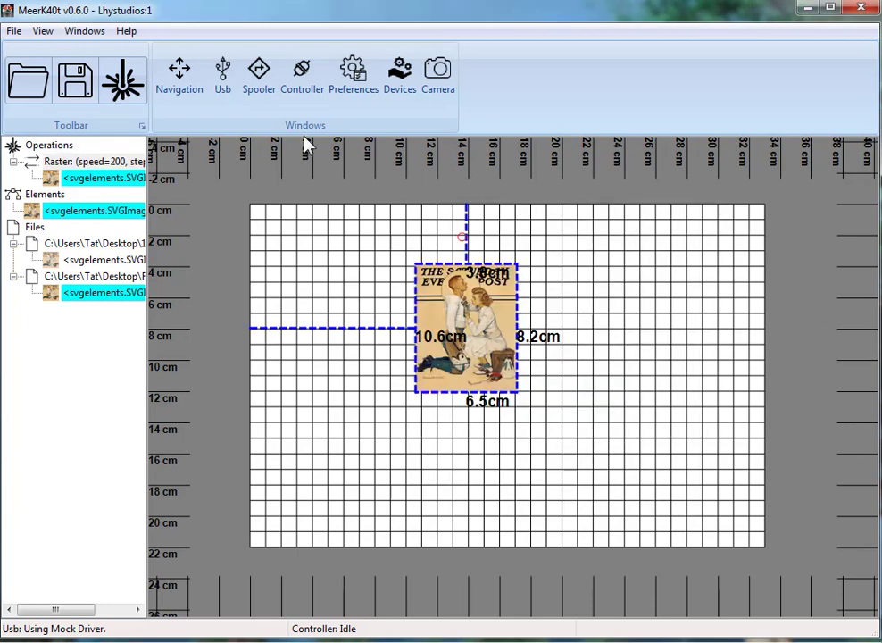
Step: Select the Raster operation in the Job window and start the step-3 raster job
{"action": "left_click", "coordinate": [129, 87]}
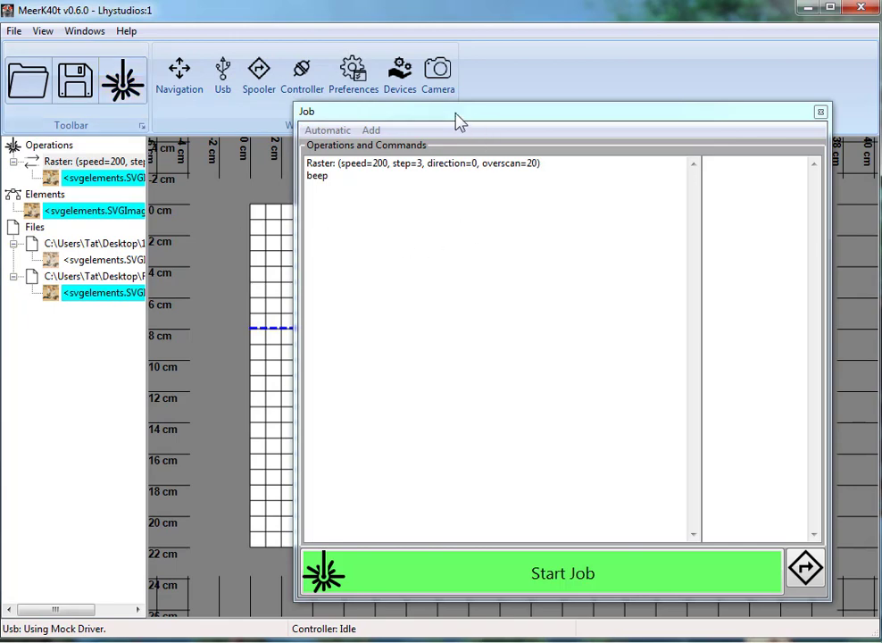
{"action": "left_click_drag", "start_coordinate": [453, 114], "coordinate": [248, 115]}
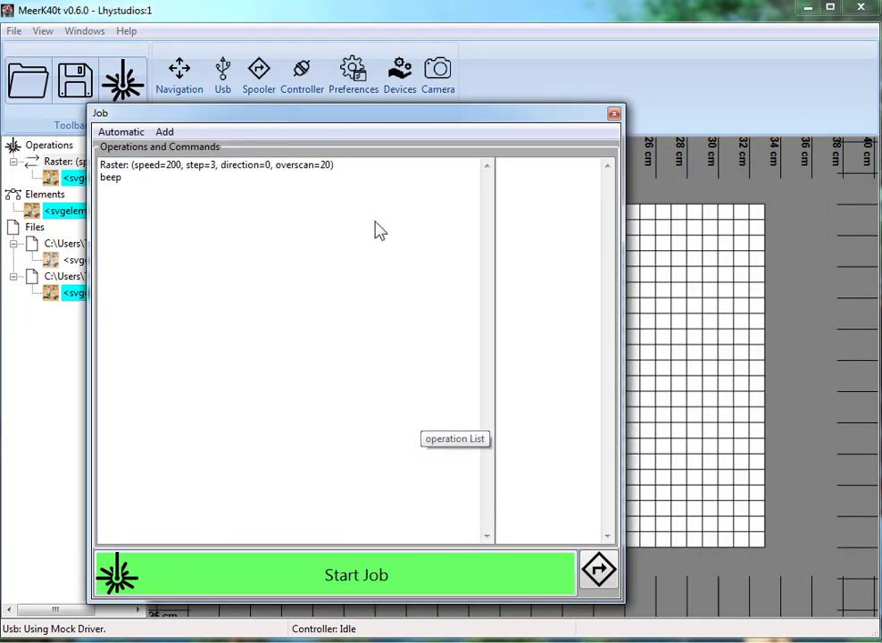
{"action": "left_click", "coordinate": [198, 167]}
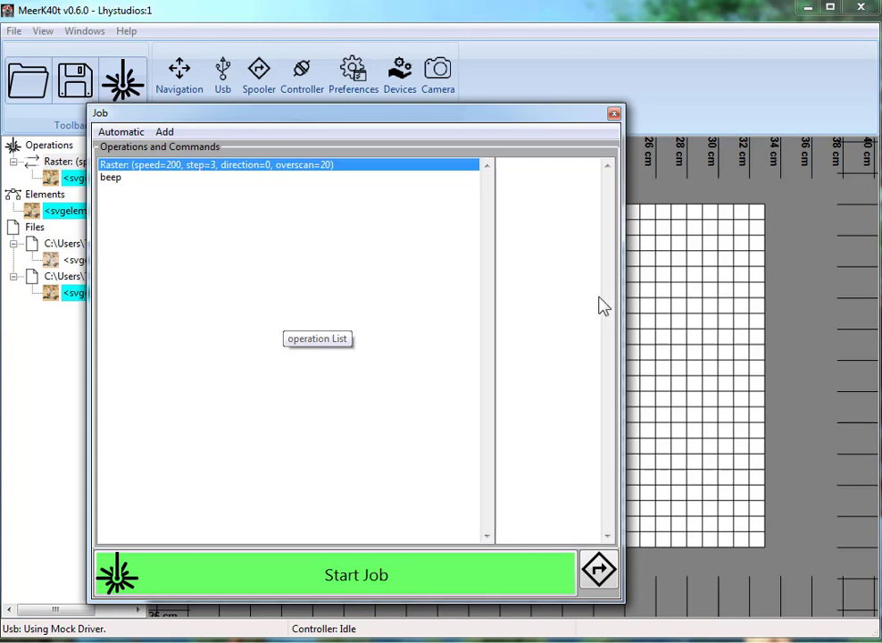
{"action": "left_click", "coordinate": [729, 315]}
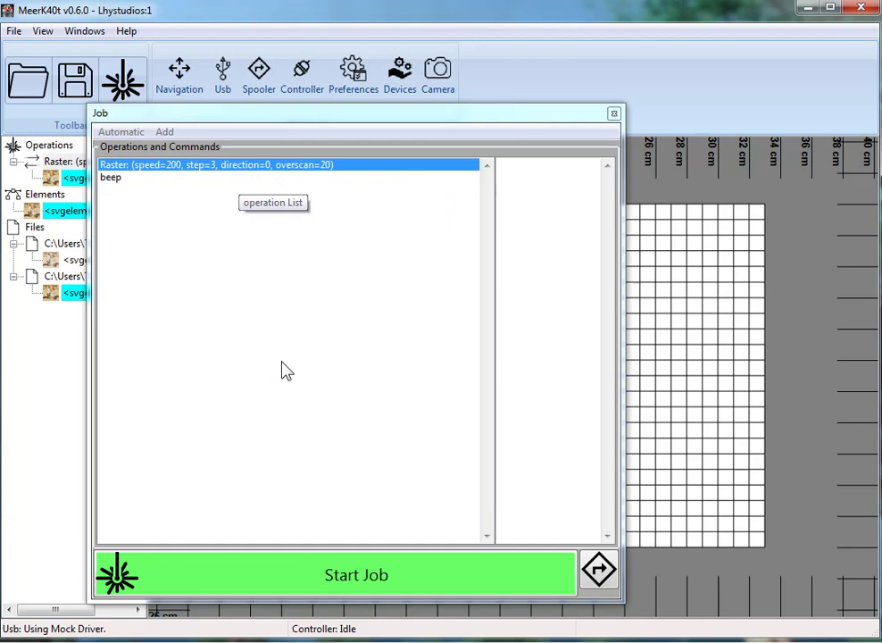
{"action": "left_click", "coordinate": [321, 585]}
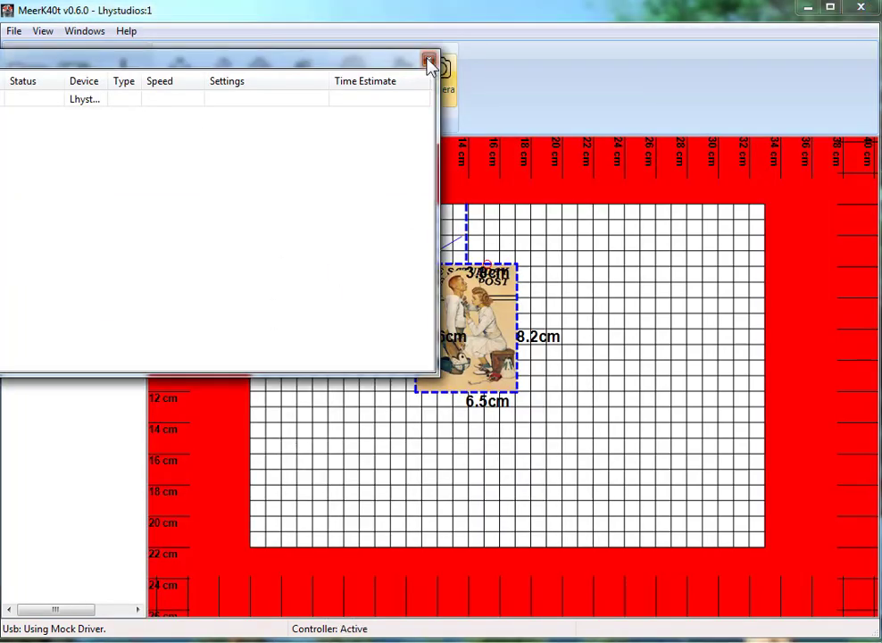
Step: Close the spooler, zoom in on the image, and open the Controller window at screen centre
{"action": "left_click", "coordinate": [429, 60]}
{"action": "scroll", "coordinate": [483, 273], "scroll_direction": "up", "scroll_amount": 2}
{"action": "scroll", "coordinate": [482, 270], "scroll_direction": "up", "scroll_amount": 2}
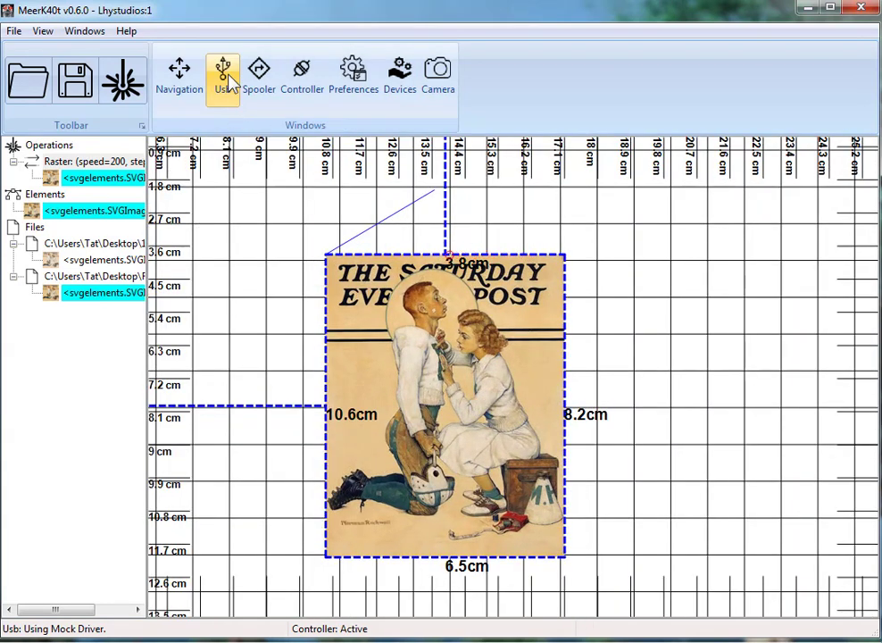
{"action": "left_click", "coordinate": [293, 89]}
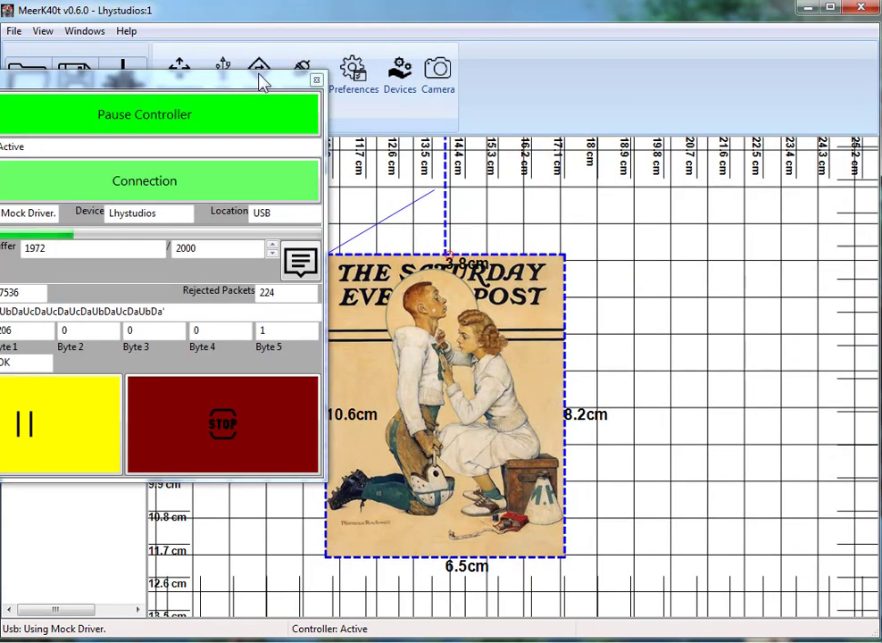
{"action": "left_click_drag", "start_coordinate": [237, 89], "coordinate": [774, 156]}
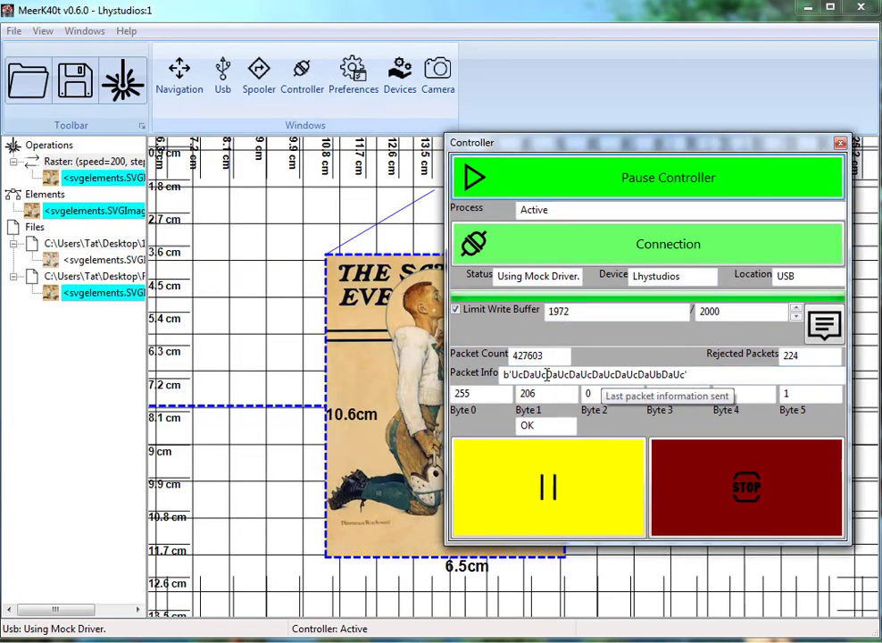
{"action": "left_click_drag", "start_coordinate": [504, 375], "coordinate": [613, 376]}
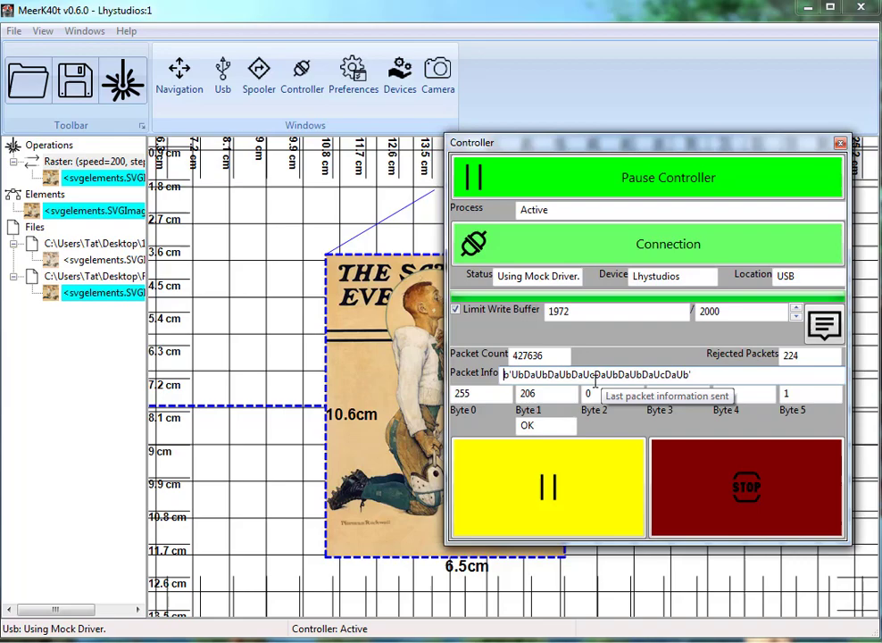
Step: Open BufferView, select and inspect part of the buffer text, then close it
{"action": "left_click", "coordinate": [819, 330]}
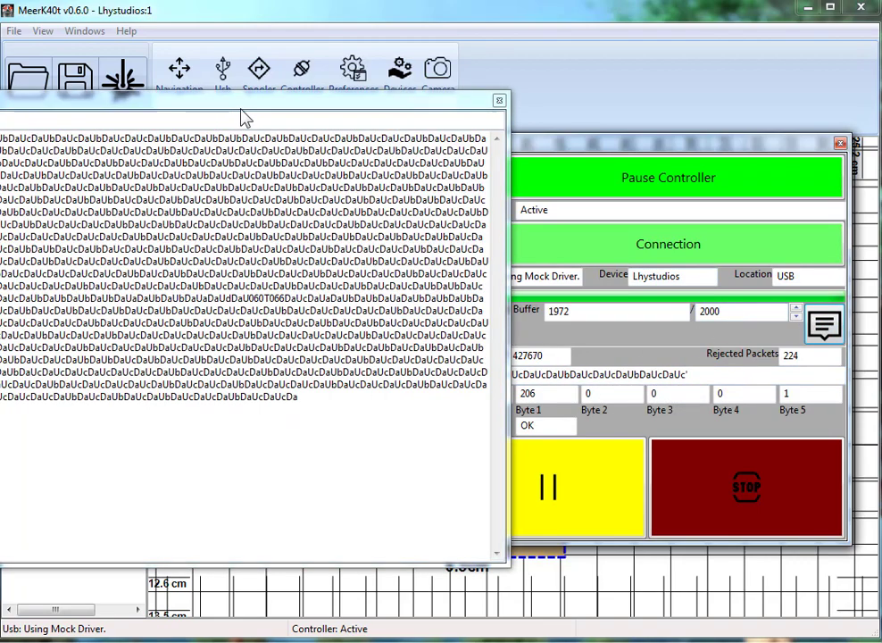
{"action": "left_click_drag", "start_coordinate": [242, 114], "coordinate": [445, 127]}
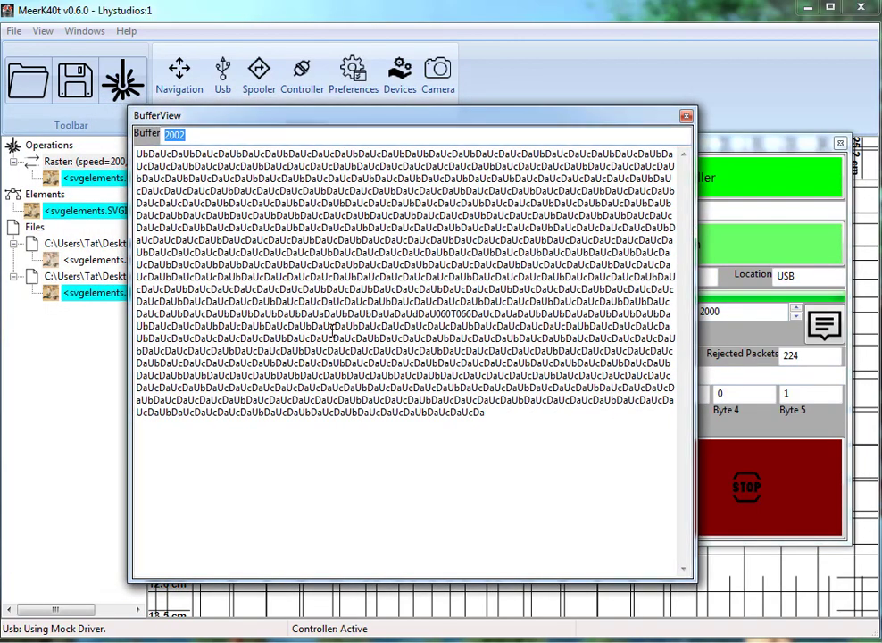
{"action": "left_click_drag", "start_coordinate": [334, 350], "coordinate": [338, 350]}
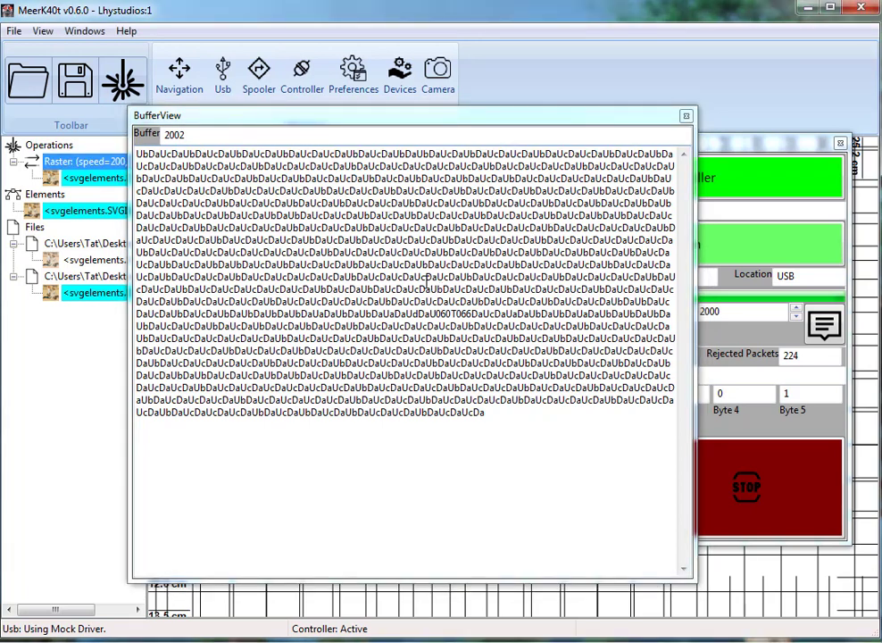
{"action": "left_click", "coordinate": [384, 355]}
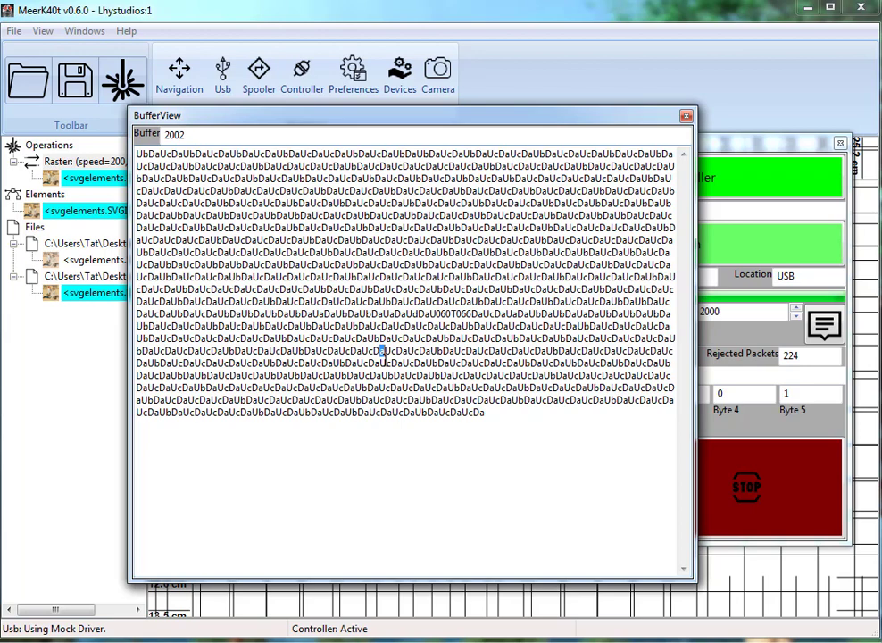
{"action": "left_click", "coordinate": [686, 116]}
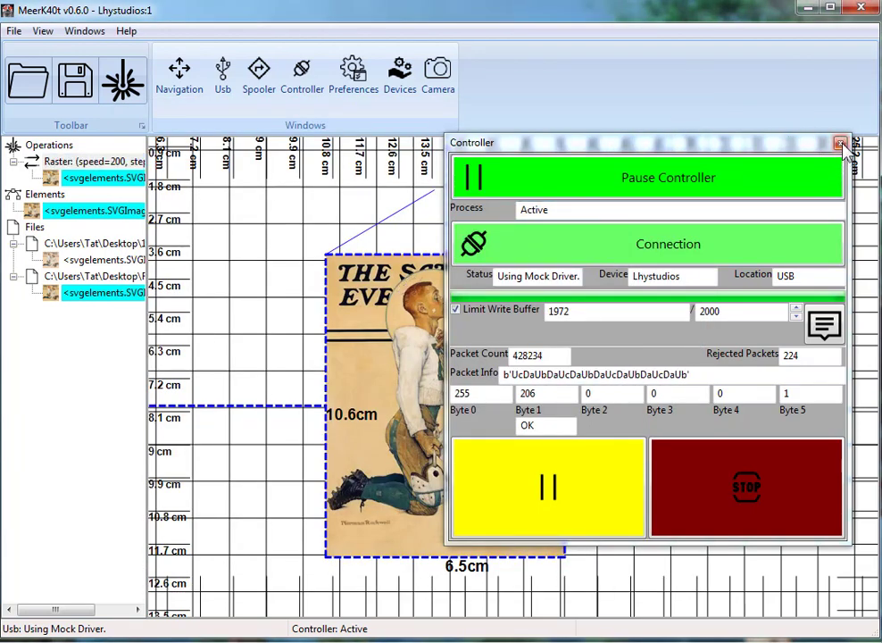
{"action": "left_click", "coordinate": [840, 143]}
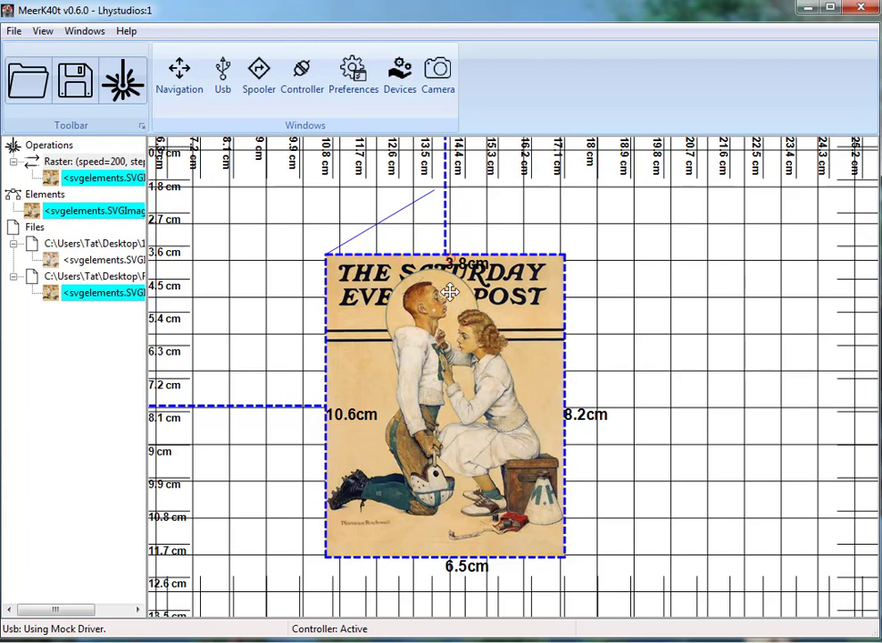
{"action": "left_click", "coordinate": [300, 76]}
{"action": "left_click_drag", "start_coordinate": [301, 116], "coordinate": [533, 185]}
{"action": "left_click_drag", "start_coordinate": [292, 426], "coordinate": [252, 424]}
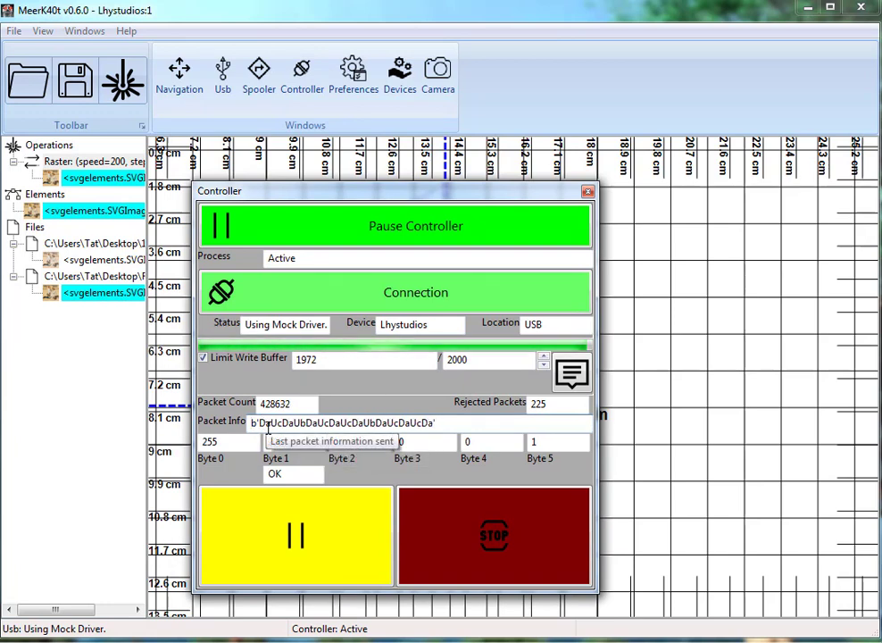
{"action": "left_click", "coordinate": [585, 375]}
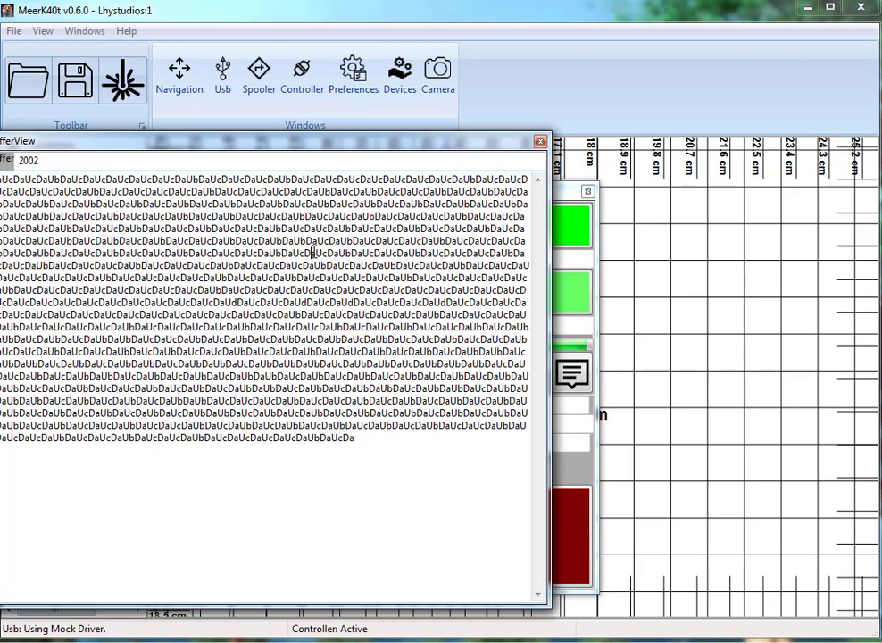
{"action": "left_click_drag", "start_coordinate": [319, 252], "coordinate": [327, 253]}
{"action": "left_click", "coordinate": [540, 141]}
{"action": "left_click", "coordinate": [590, 192]}
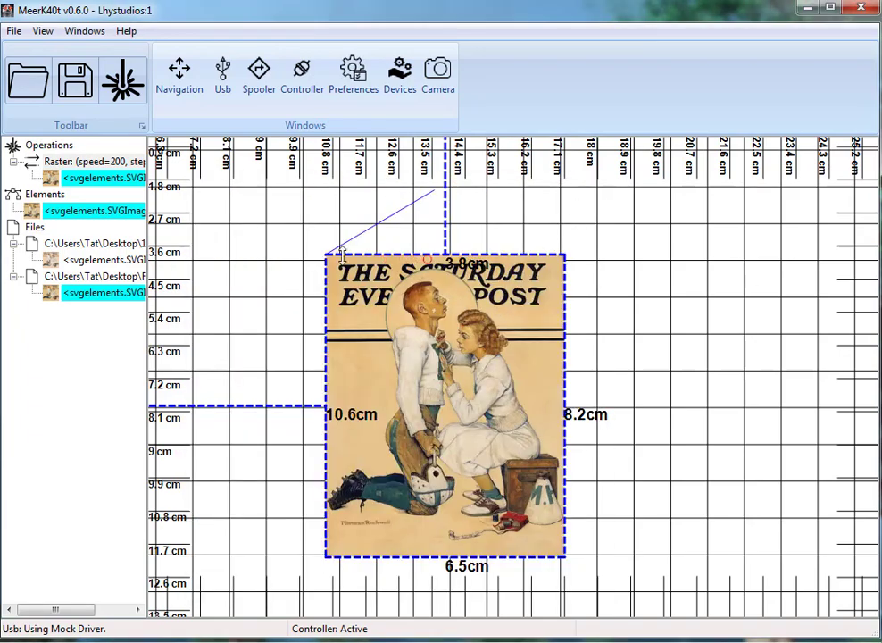
{"action": "scroll", "coordinate": [403, 264], "scroll_direction": "up", "scroll_amount": 3}
{"action": "scroll", "coordinate": [461, 261], "scroll_direction": "up", "scroll_amount": 3}
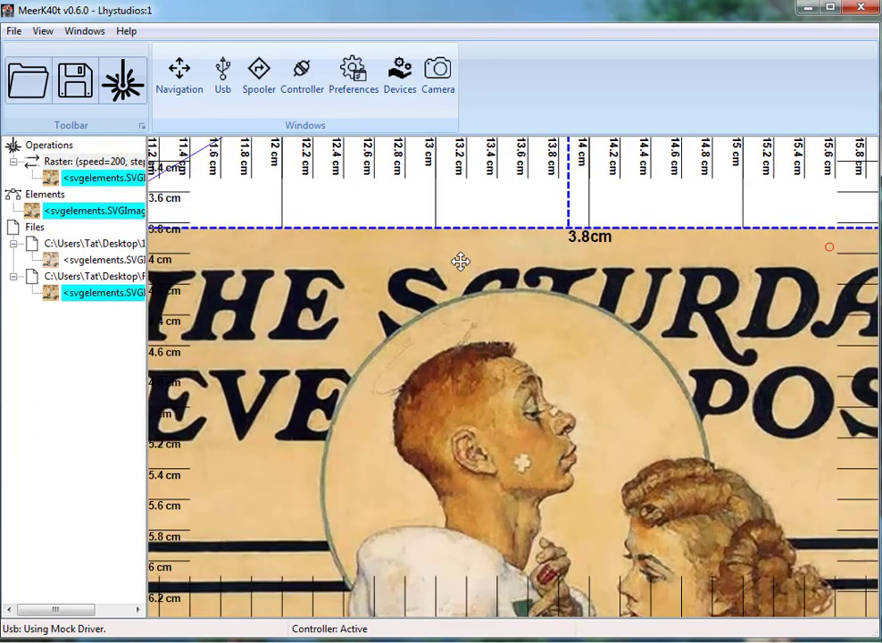
{"action": "scroll", "coordinate": [461, 261], "scroll_direction": "down", "scroll_amount": 5}
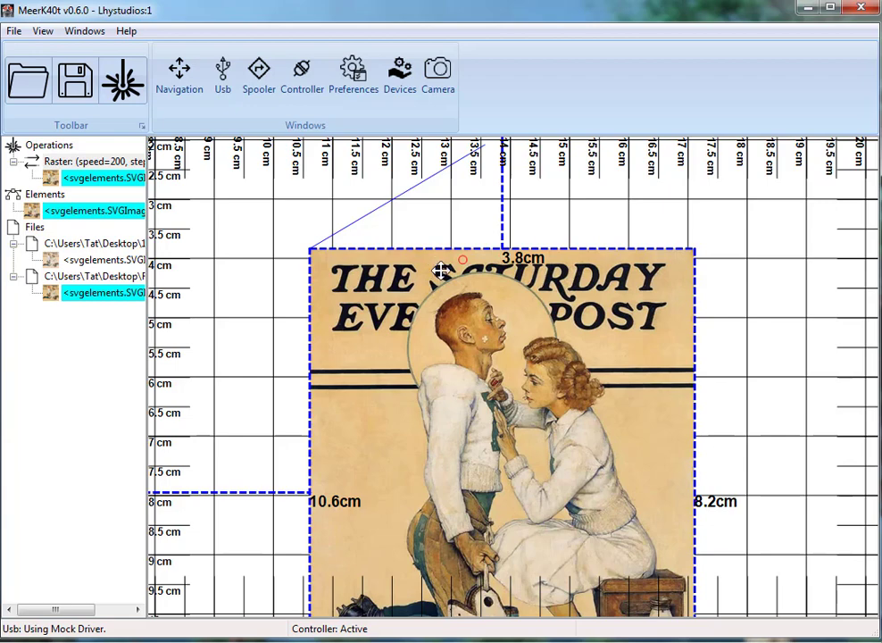
{"action": "middle_click_drag", "start_coordinate": [750, 420], "coordinate": [701, 340]}
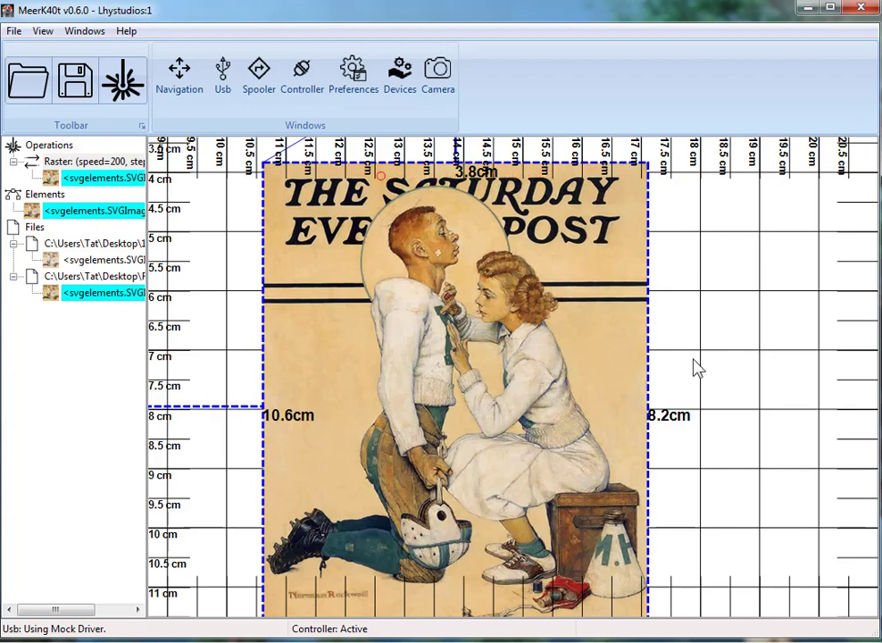
Step: Move the poster image to about 7.9 cm right and 4.4 cm down
{"action": "scroll", "coordinate": [695, 368], "scroll_direction": "down", "scroll_amount": 2}
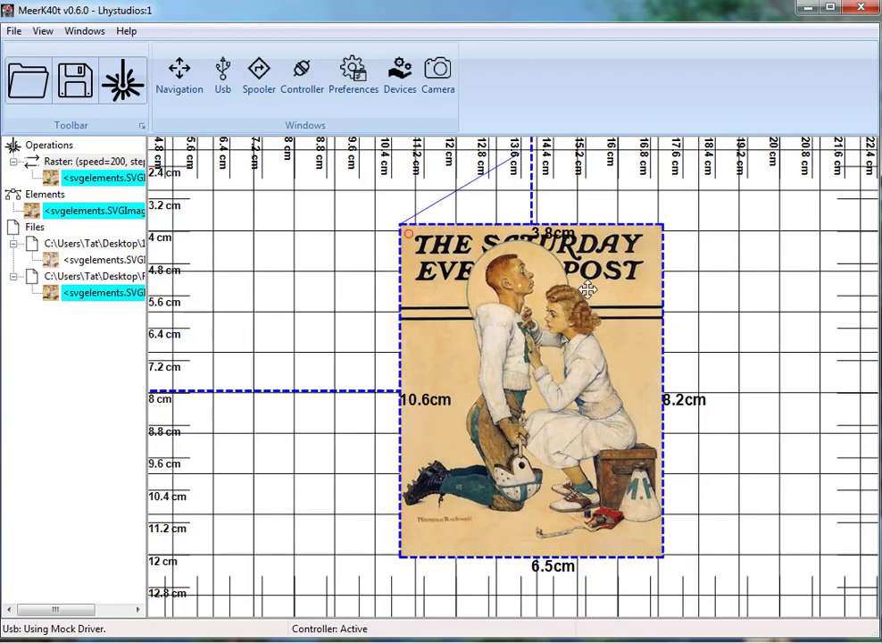
{"action": "left_click_drag", "start_coordinate": [538, 318], "coordinate": [497, 306]}
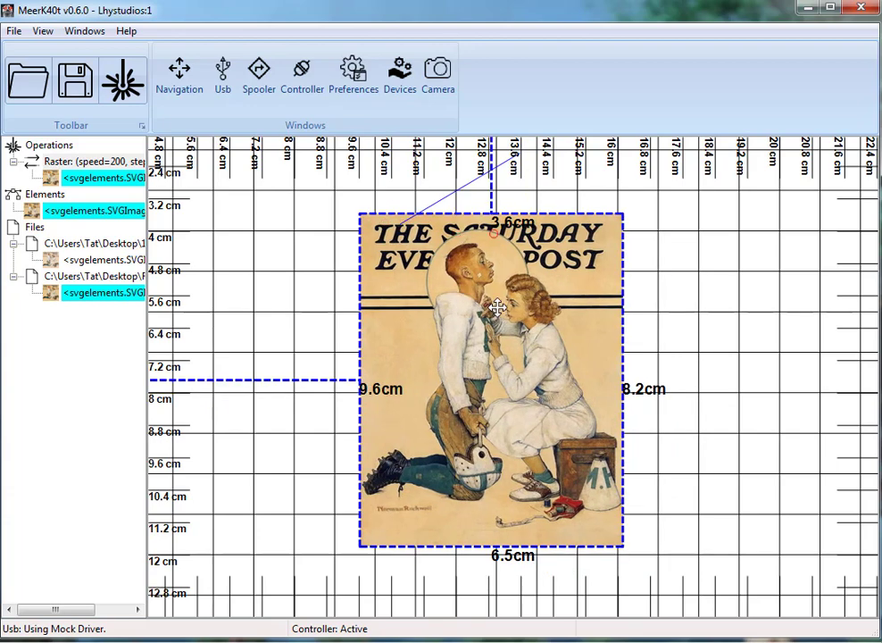
{"action": "left_click_drag", "start_coordinate": [437, 422], "coordinate": [367, 456]}
Step: Stop the running job from the Controller window, then close the Controller
{"action": "left_click", "coordinate": [303, 79]}
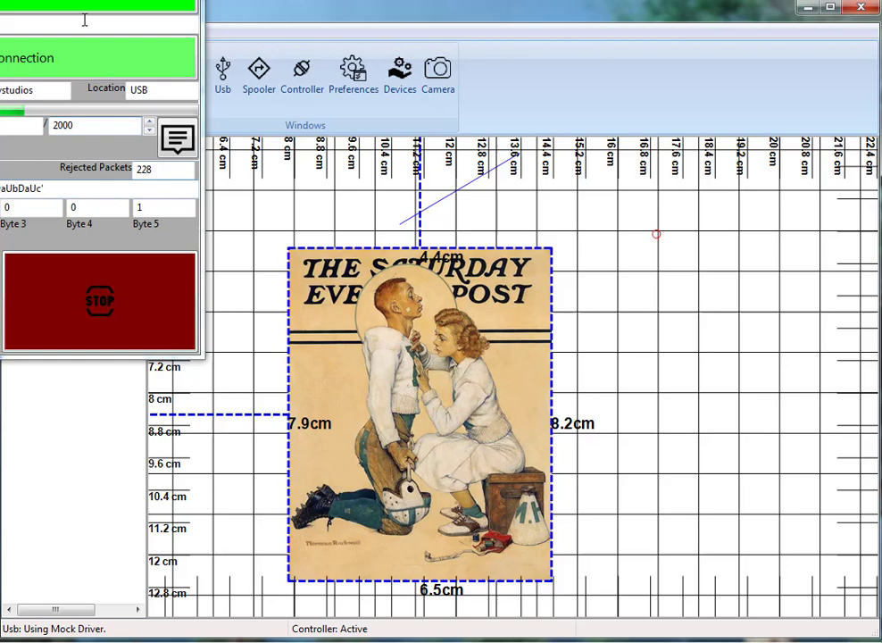
{"action": "left_click_drag", "start_coordinate": [85, 19], "coordinate": [778, 201]}
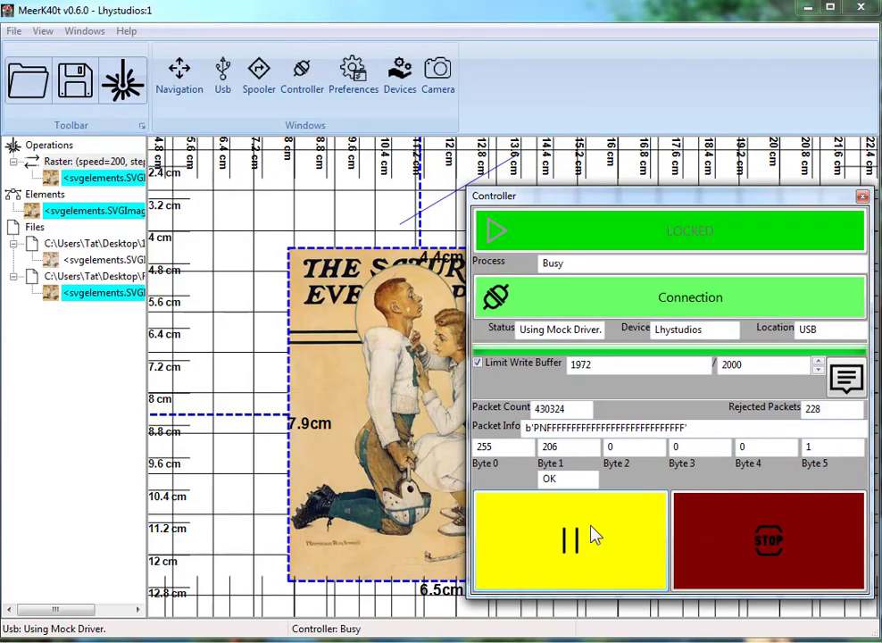
{"action": "left_click", "coordinate": [729, 568]}
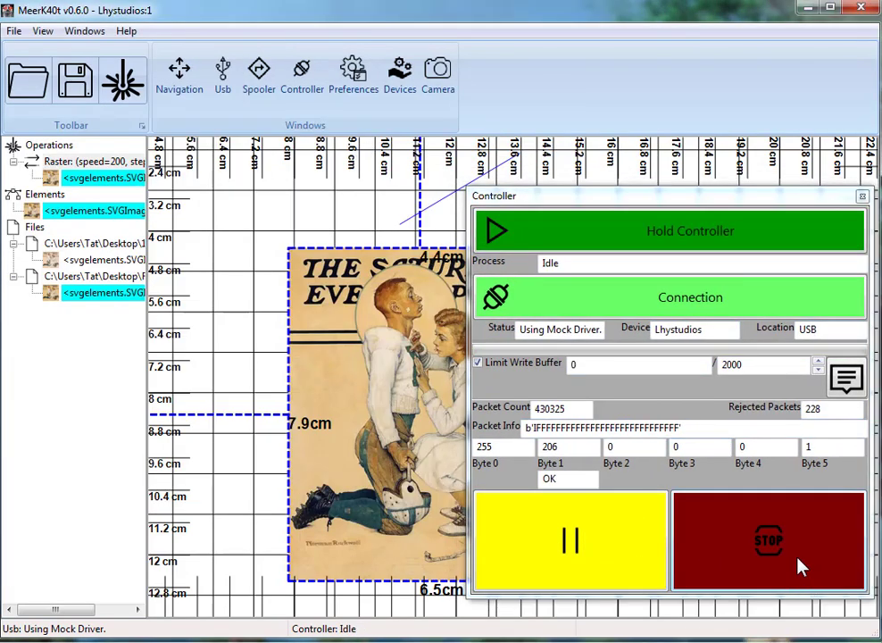
{"action": "left_click", "coordinate": [861, 195]}
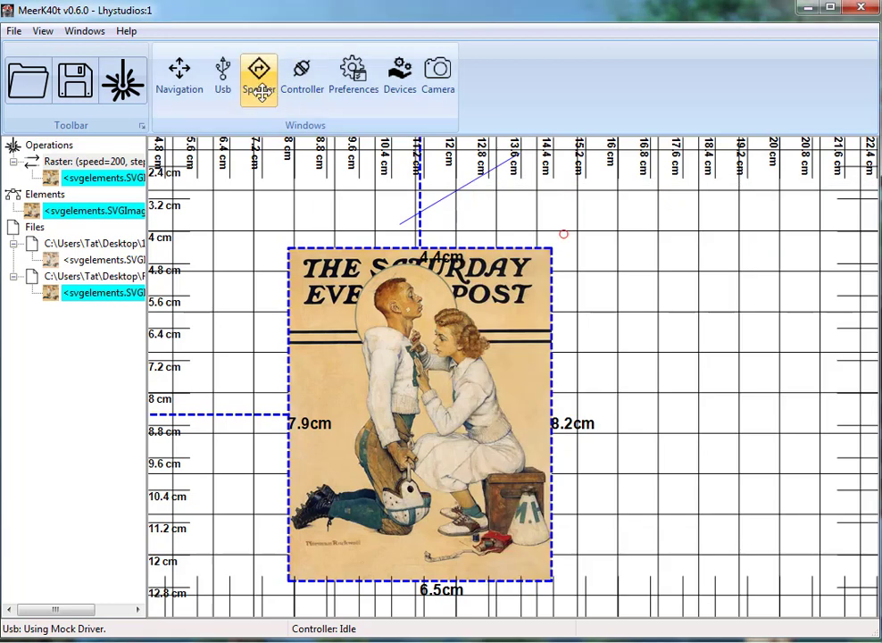
Step: Check the spooler queue and move the poster to 11.2 cm from the left
{"action": "left_click", "coordinate": [259, 89]}
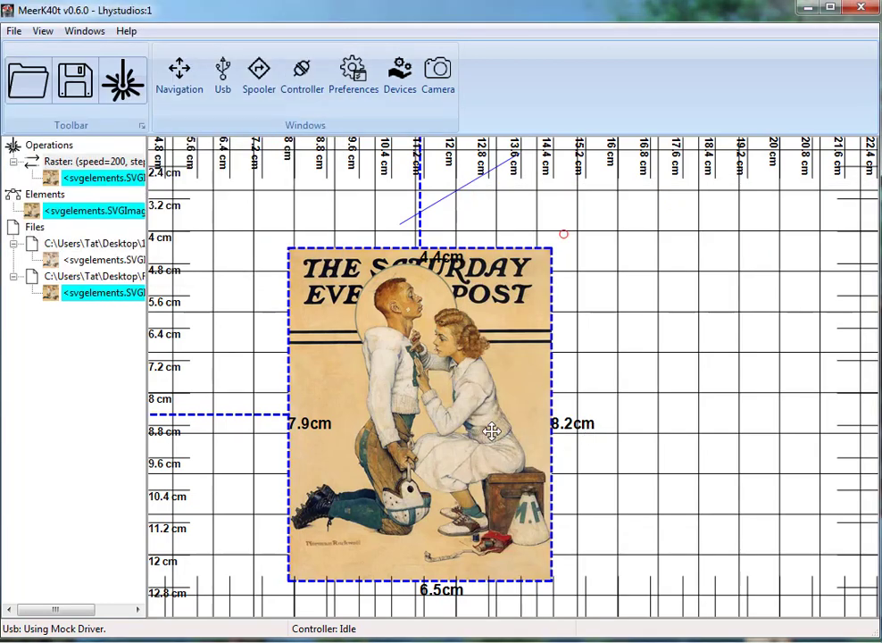
{"action": "left_click_drag", "start_coordinate": [400, 359], "coordinate": [544, 344]}
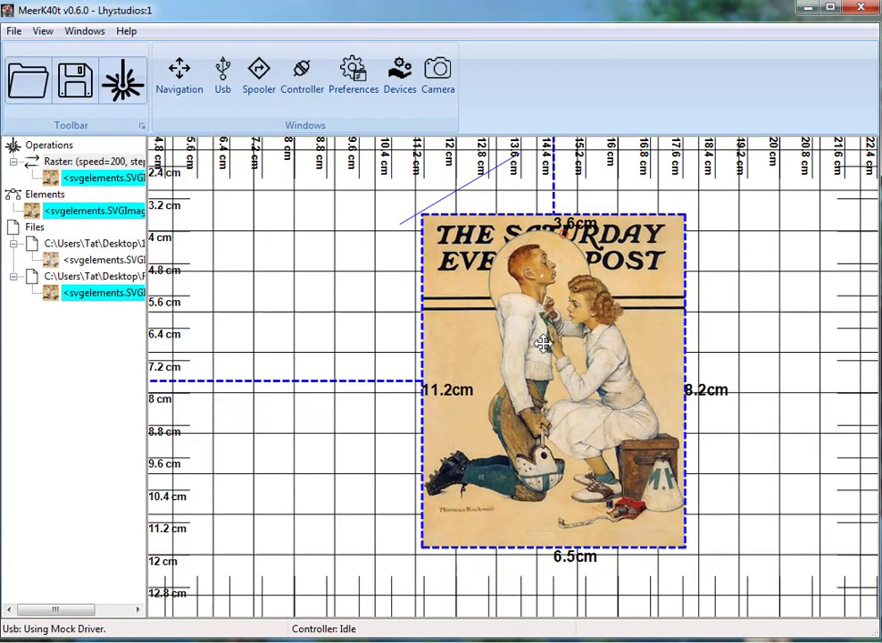
{"action": "left_click", "coordinate": [364, 295]}
{"action": "left_click", "coordinate": [472, 295]}
{"action": "left_click", "coordinate": [100, 163]}
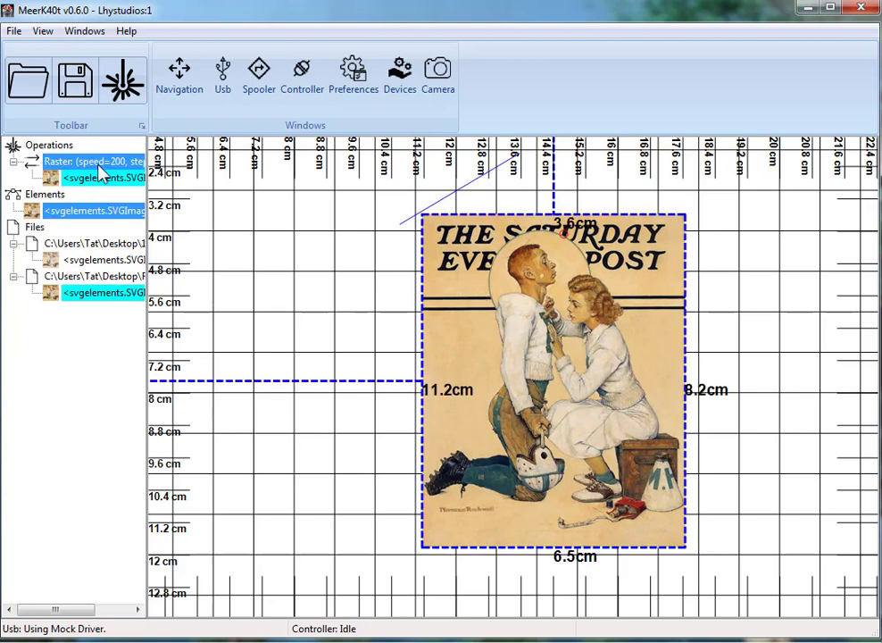
Step: Set the poster image's step to 3 and confirm the Raster operation's step is 3
{"action": "right_click", "coordinate": [549, 298]}
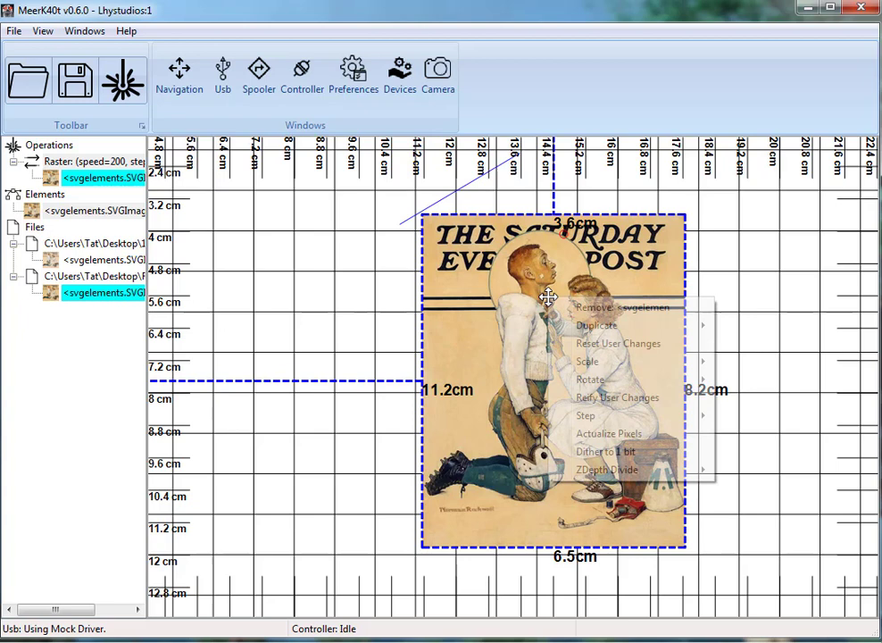
{"action": "mouse_move", "coordinate": [679, 418]}
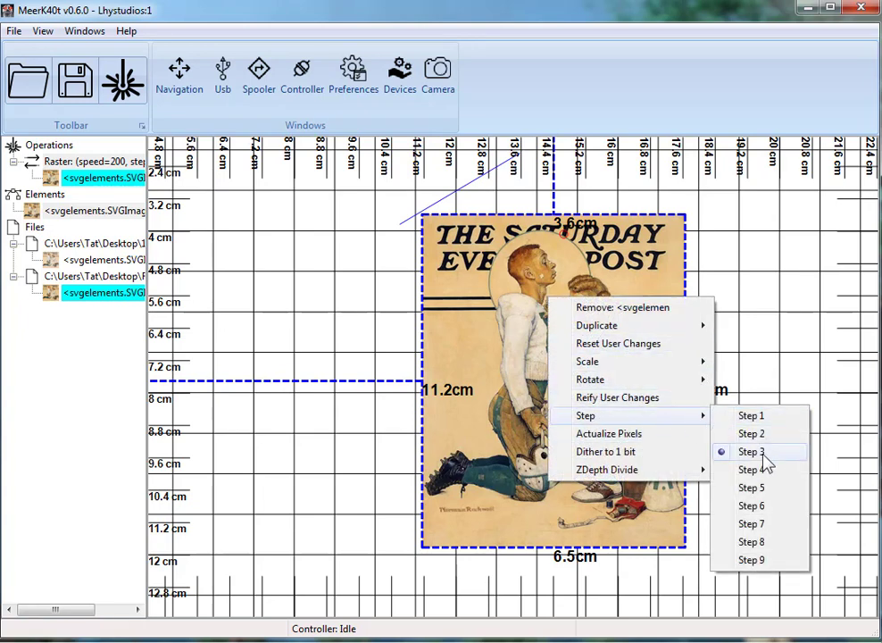
{"action": "left_click", "coordinate": [107, 162]}
{"action": "double_click", "coordinate": [107, 162]}
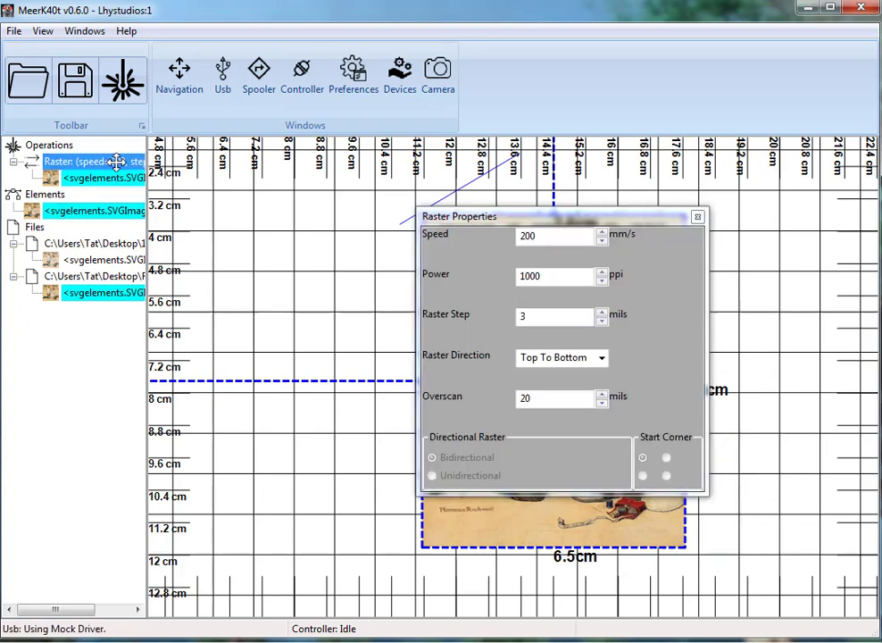
{"action": "left_click", "coordinate": [698, 217]}
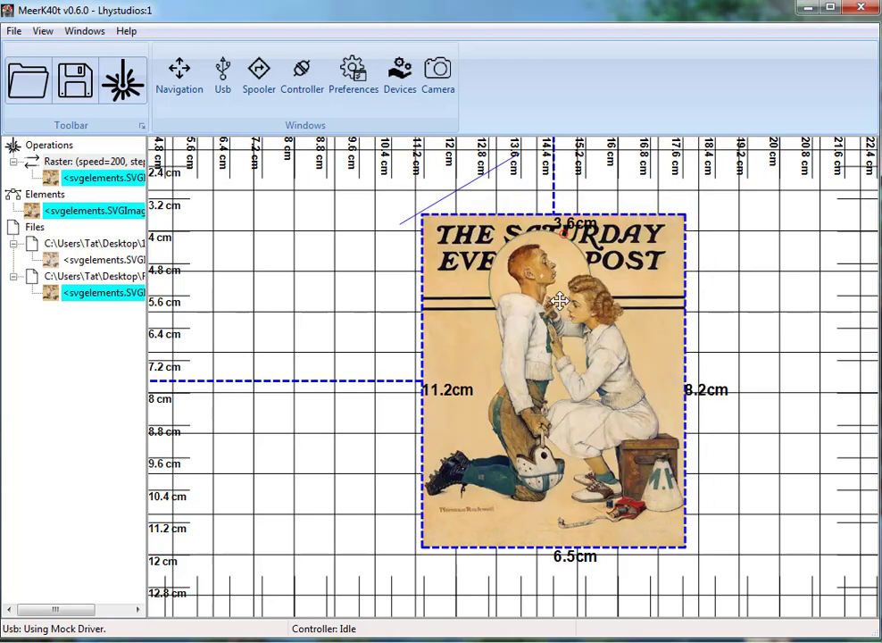
Step: Dither the poster image to 1 bit
{"action": "left_click", "coordinate": [819, 268]}
{"action": "left_click", "coordinate": [529, 308]}
{"action": "right_click", "coordinate": [529, 308]}
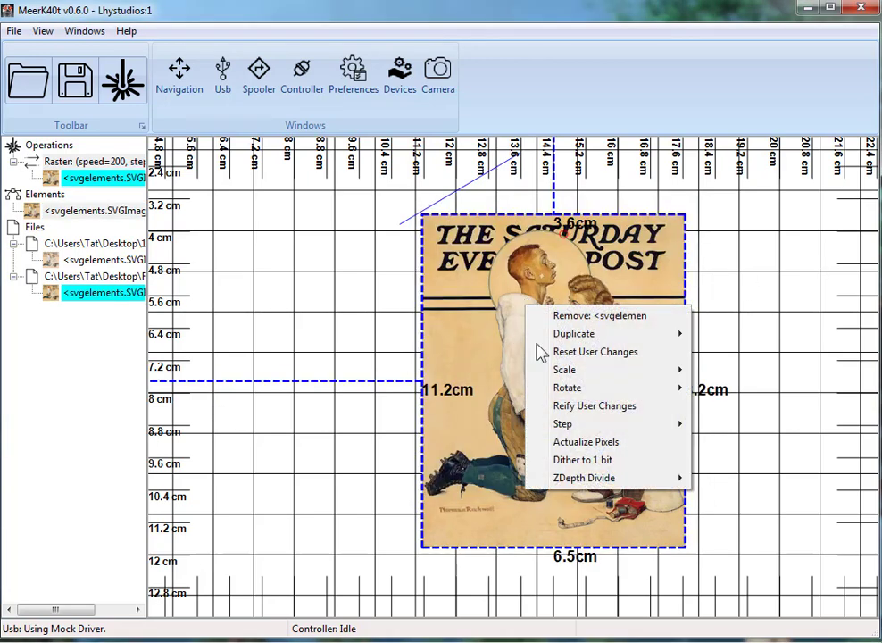
{"action": "left_click", "coordinate": [582, 460]}
Step: Start the raster job from the Job window, then close the job queue
{"action": "left_click", "coordinate": [129, 89]}
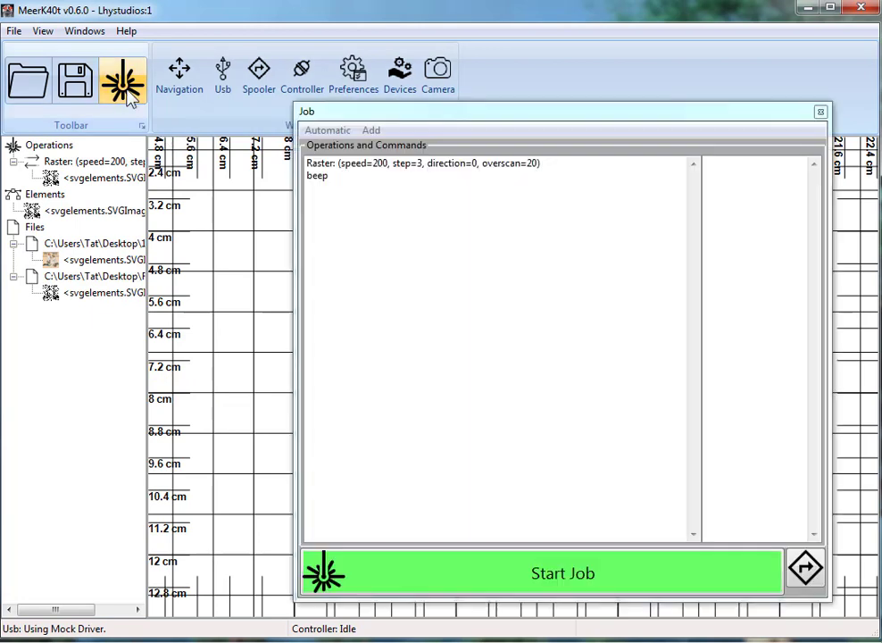
{"action": "left_click", "coordinate": [549, 577]}
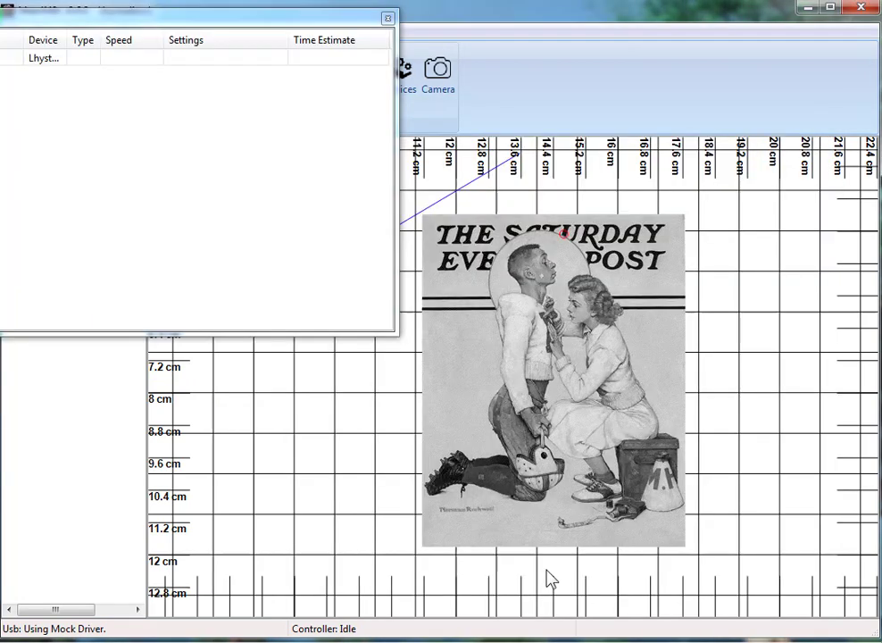
{"action": "left_click_drag", "start_coordinate": [339, 25], "coordinate": [509, 295]}
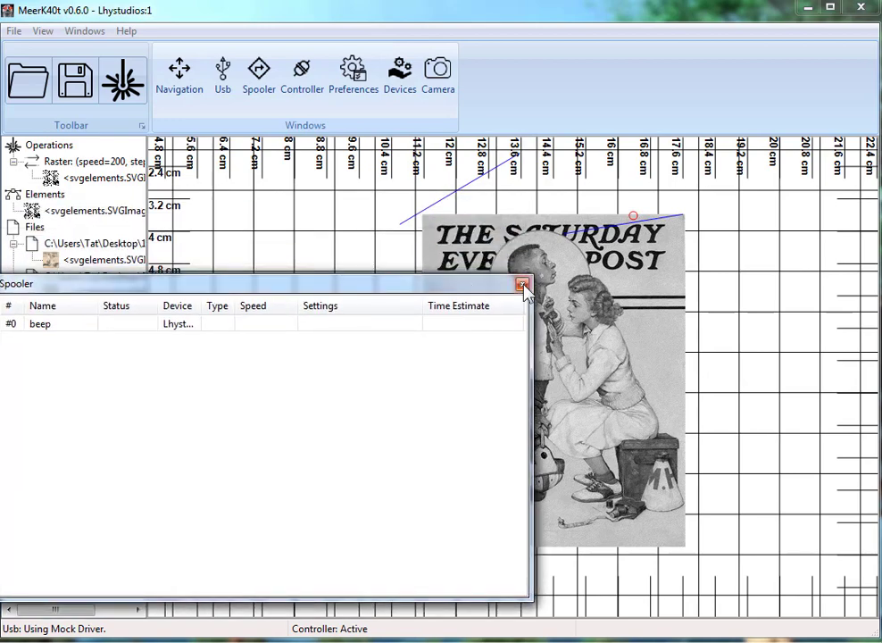
{"action": "left_click", "coordinate": [523, 285]}
{"action": "scroll", "coordinate": [332, 317], "scroll_direction": "down", "scroll_amount": 4}
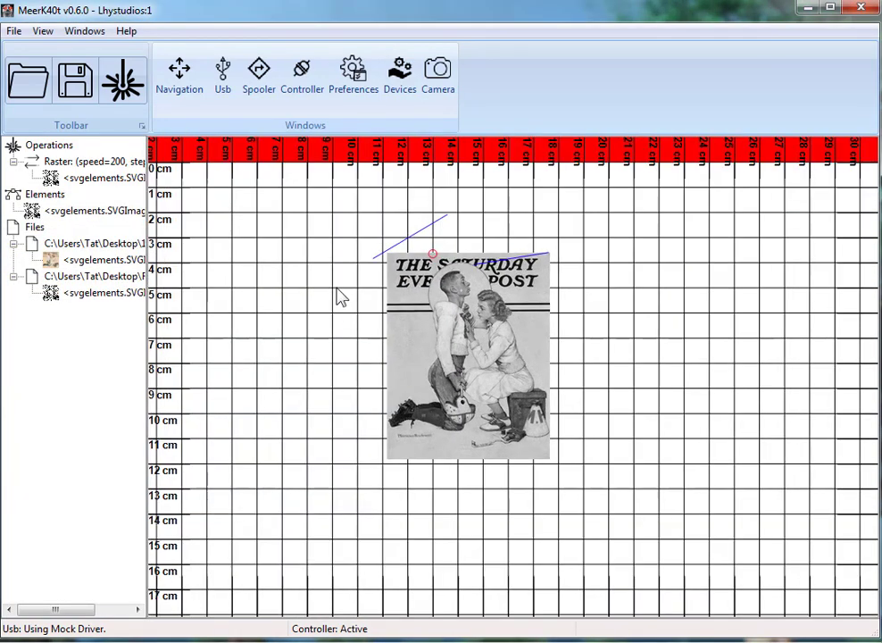
{"action": "scroll", "coordinate": [420, 298], "scroll_direction": "up", "scroll_amount": 4}
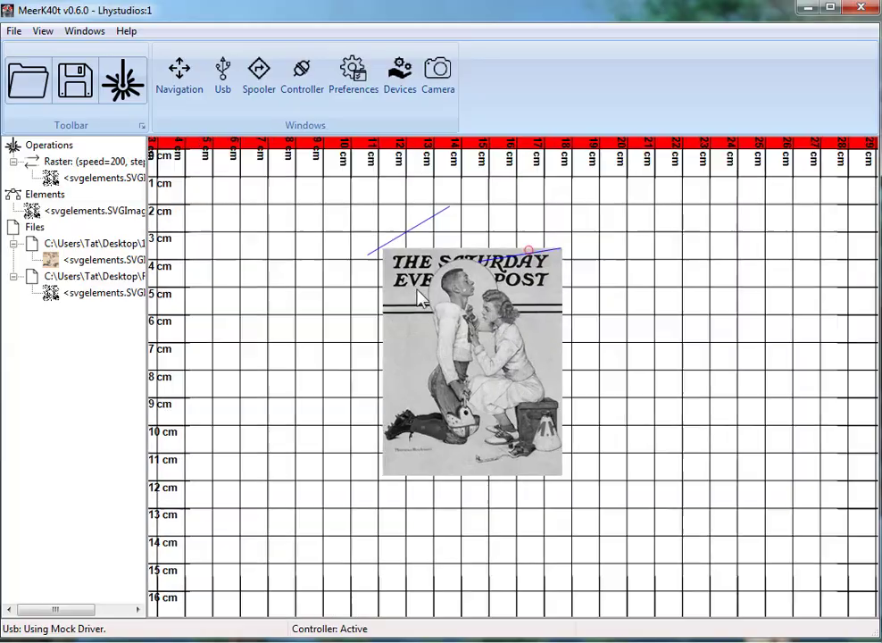
{"action": "scroll", "coordinate": [420, 297], "scroll_direction": "up", "scroll_amount": 2}
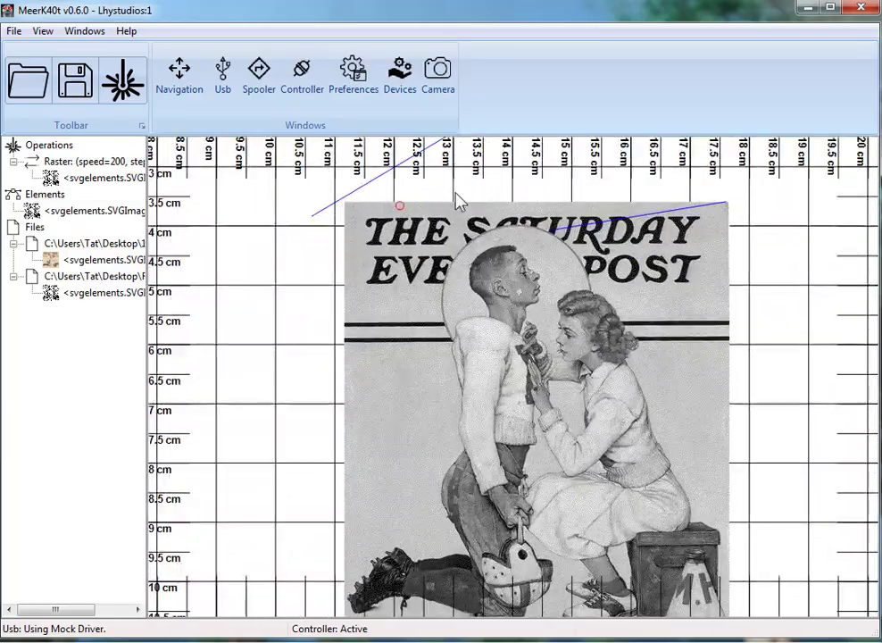
{"action": "scroll", "coordinate": [459, 198], "scroll_direction": "up", "scroll_amount": 2}
{"action": "scroll", "coordinate": [463, 207], "scroll_direction": "up", "scroll_amount": 2}
{"action": "scroll", "coordinate": [571, 375], "scroll_direction": "up", "scroll_amount": 4}
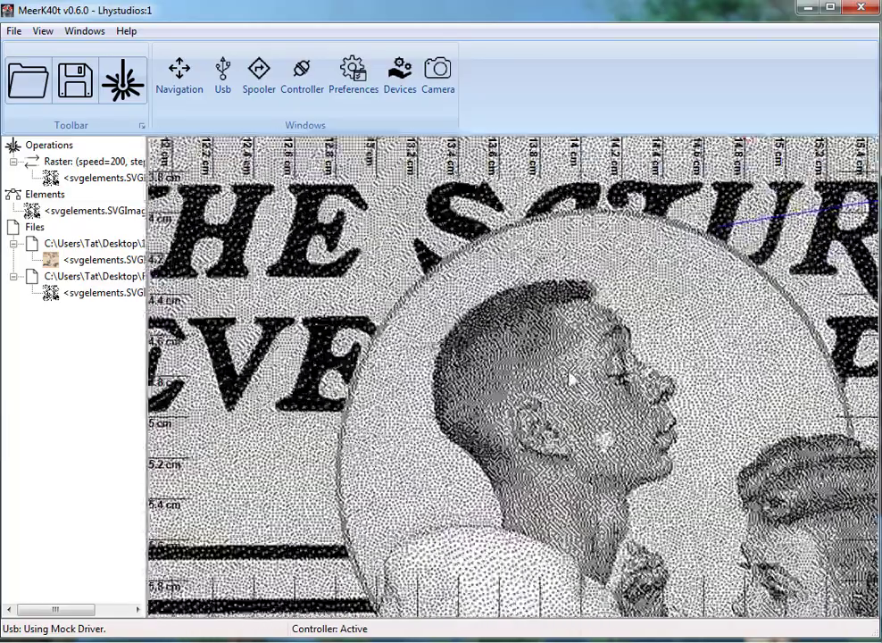
{"action": "scroll", "coordinate": [575, 384], "scroll_direction": "up", "scroll_amount": 4}
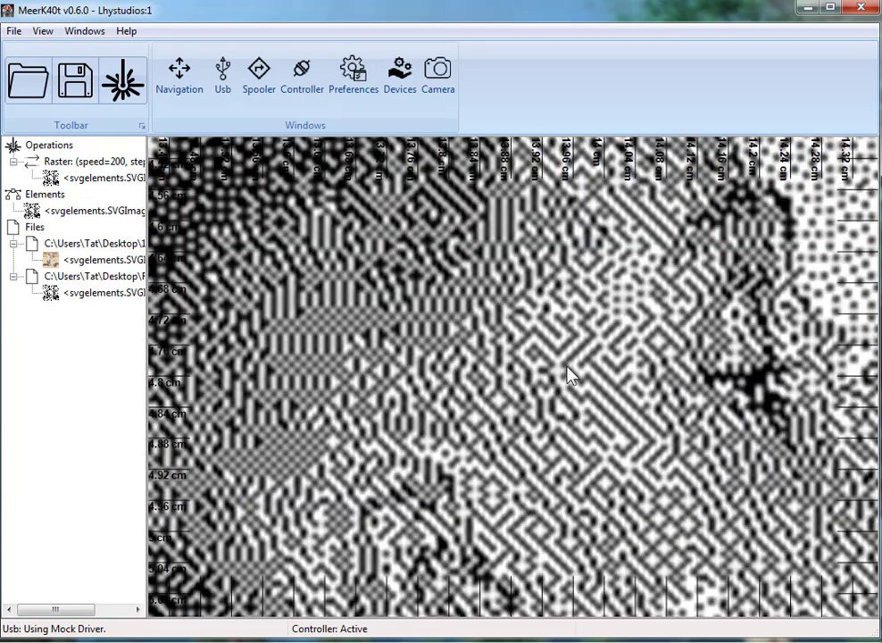
{"action": "scroll", "coordinate": [572, 375], "scroll_direction": "down", "scroll_amount": 3}
{"action": "scroll", "coordinate": [572, 375], "scroll_direction": "down", "scroll_amount": 2}
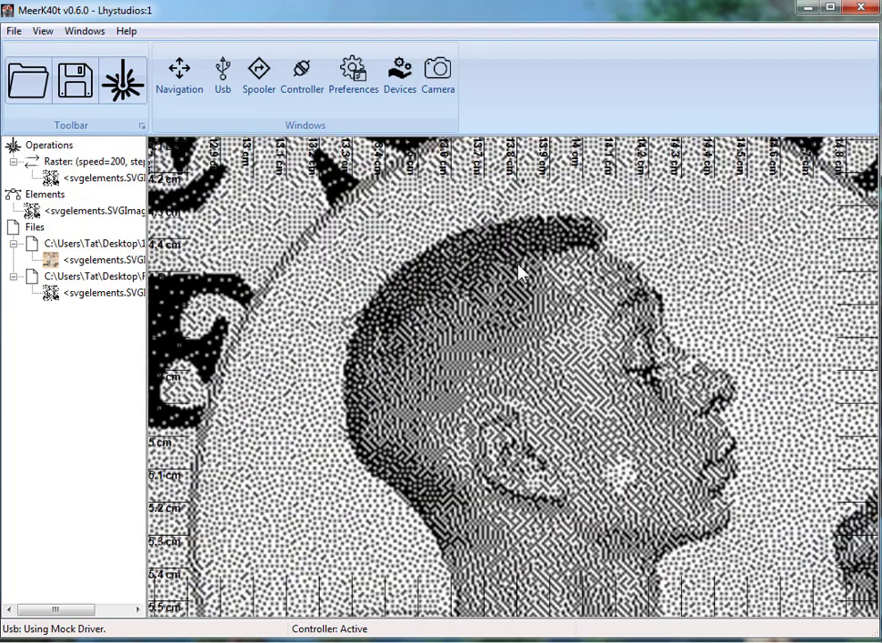
{"action": "scroll", "coordinate": [554, 348], "scroll_direction": "down", "scroll_amount": 5}
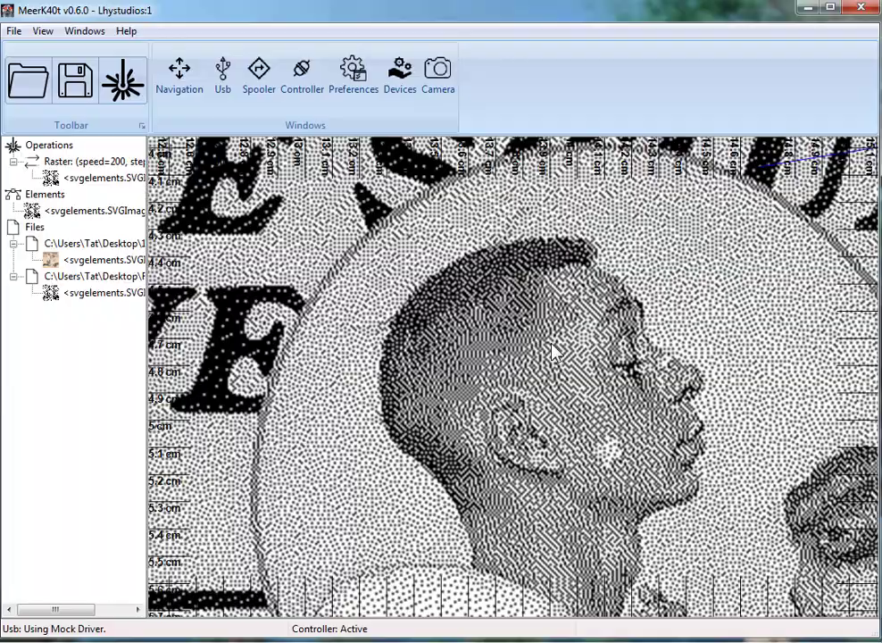
{"action": "scroll", "coordinate": [388, 241], "scroll_direction": "up", "scroll_amount": 5}
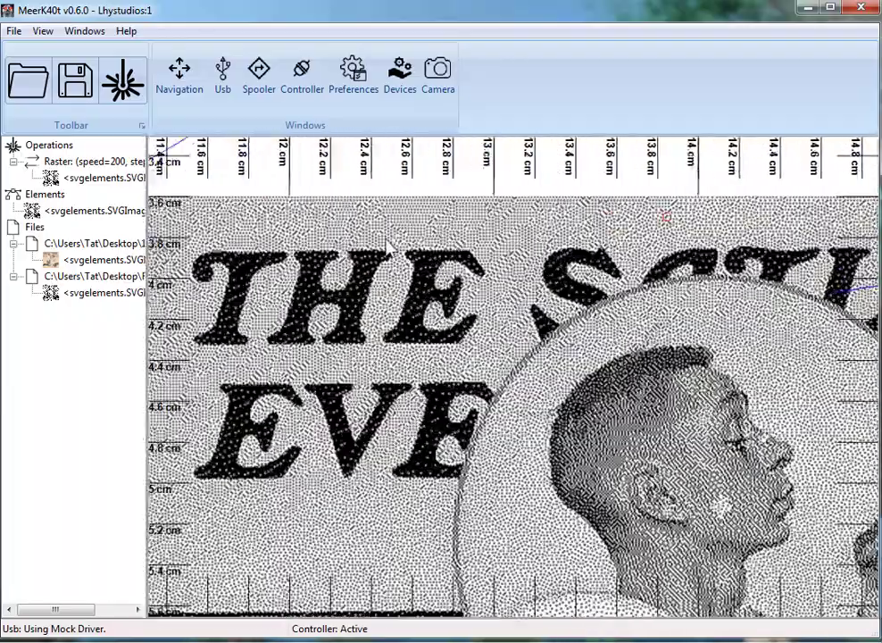
{"action": "scroll", "coordinate": [388, 247], "scroll_direction": "down", "scroll_amount": 5}
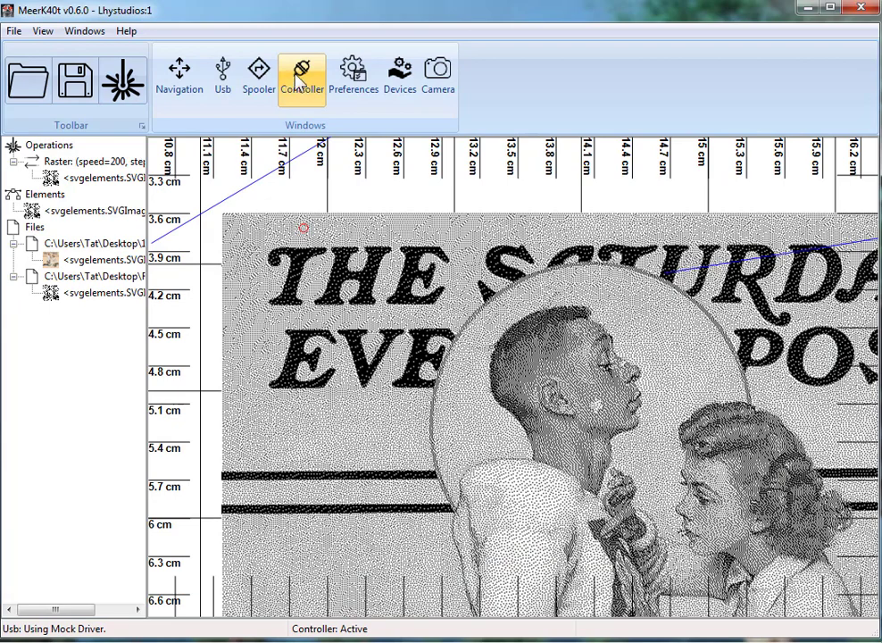
{"action": "left_click", "coordinate": [297, 76]}
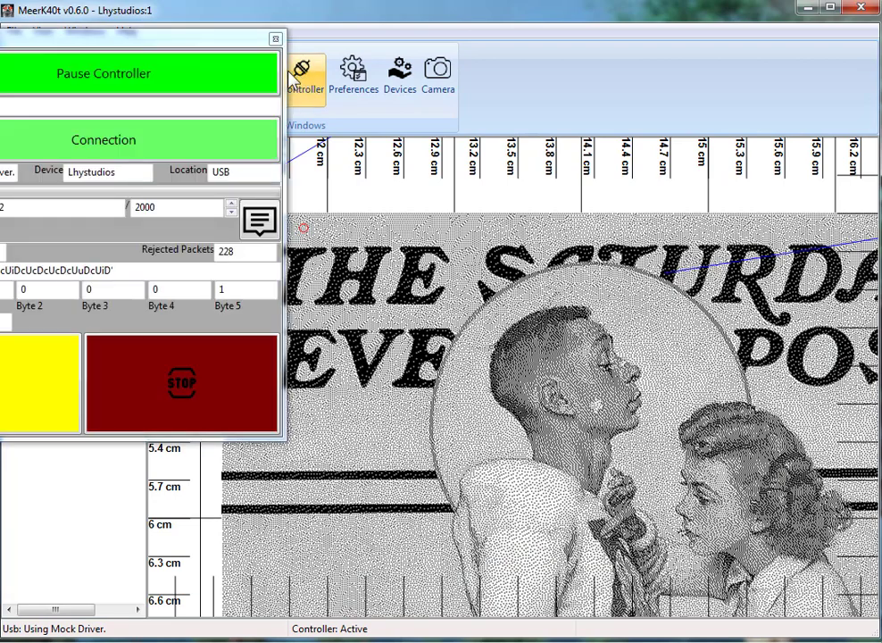
{"action": "left_click_drag", "start_coordinate": [200, 38], "coordinate": [585, 161]}
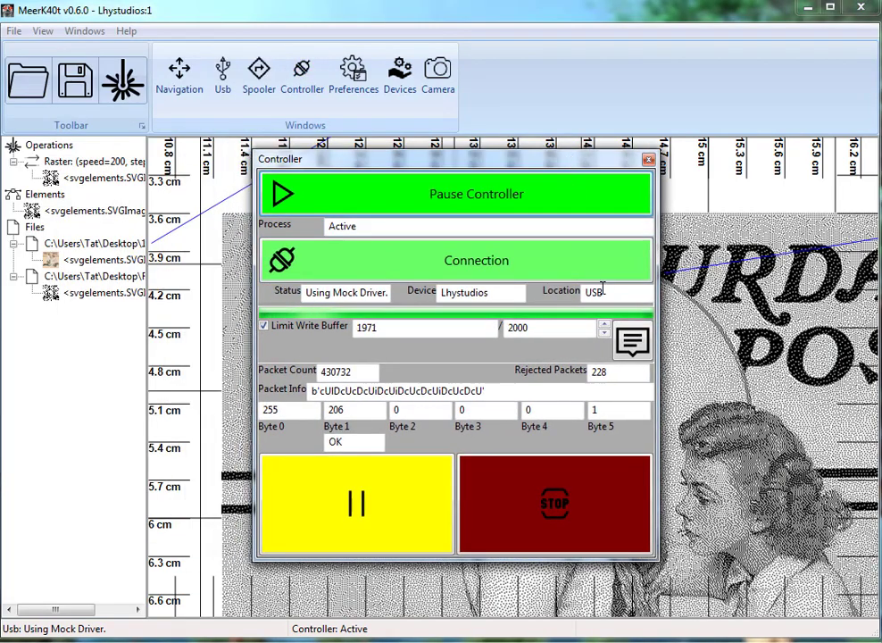
{"action": "left_click", "coordinate": [633, 341]}
{"action": "left_click_drag", "start_coordinate": [277, 75], "coordinate": [632, 166]}
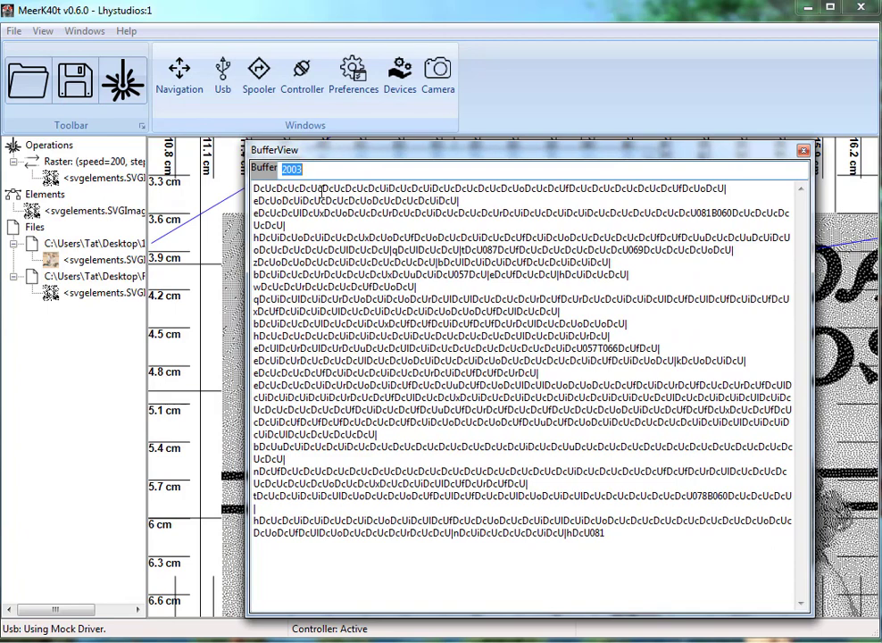
{"action": "left_click", "coordinate": [318, 189]}
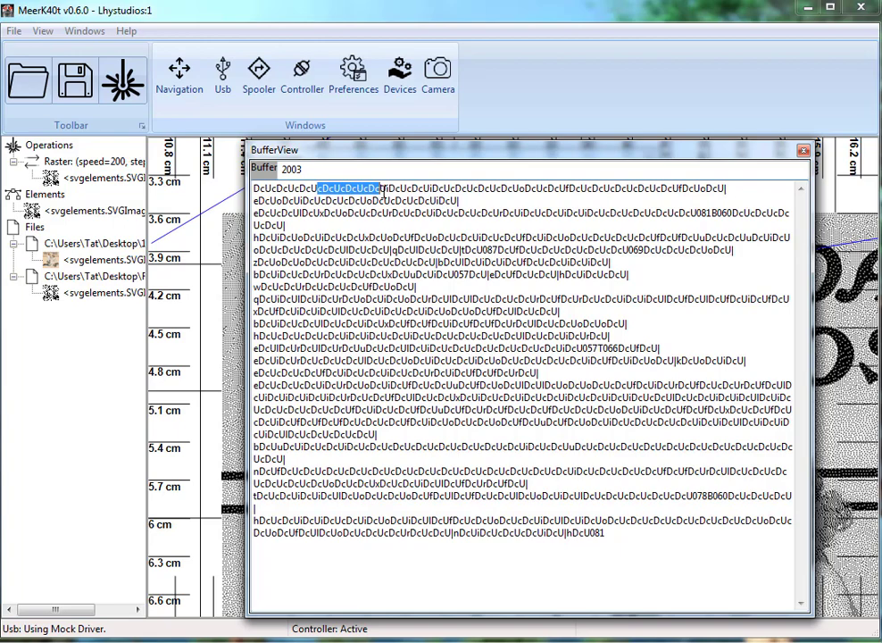
{"action": "left_click", "coordinate": [803, 150]}
{"action": "left_click", "coordinate": [649, 161]}
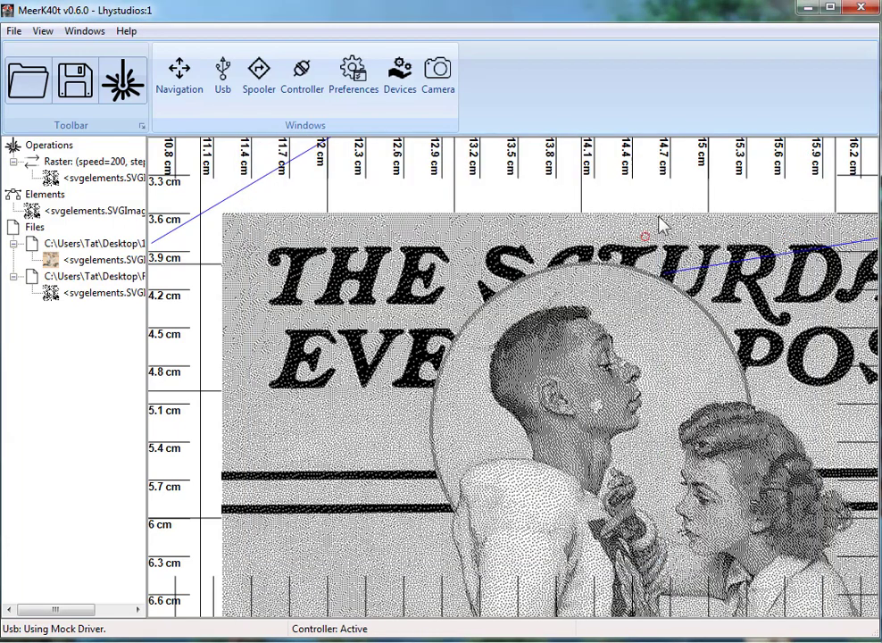
{"action": "scroll", "coordinate": [585, 247], "scroll_direction": "up", "scroll_amount": 5}
{"action": "scroll", "coordinate": [587, 246], "scroll_direction": "up", "scroll_amount": 4}
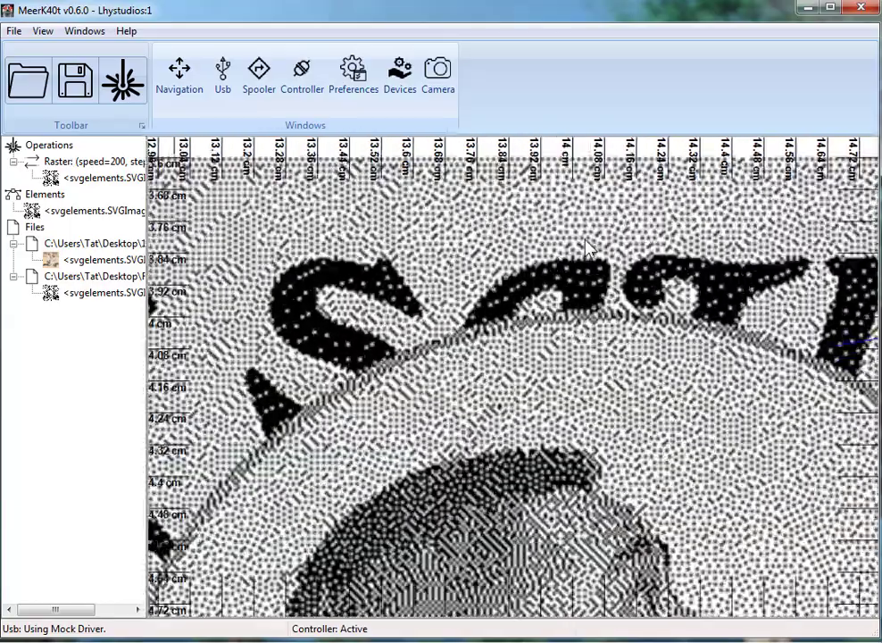
{"action": "scroll", "coordinate": [585, 241], "scroll_direction": "down", "scroll_amount": 8}
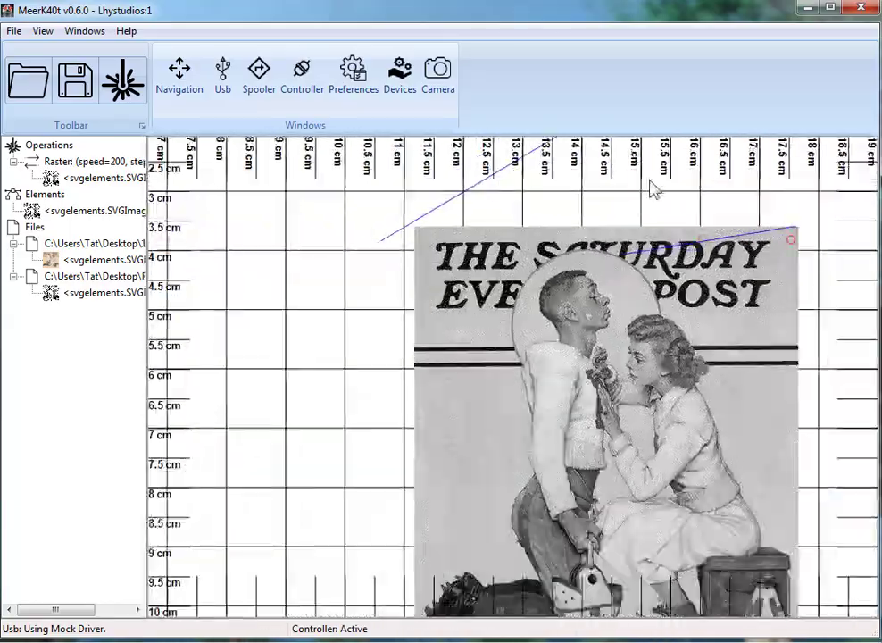
{"action": "middle_click_drag", "start_coordinate": [650, 187], "coordinate": [520, 181]}
{"action": "scroll", "coordinate": [536, 289], "scroll_direction": "down", "scroll_amount": 1}
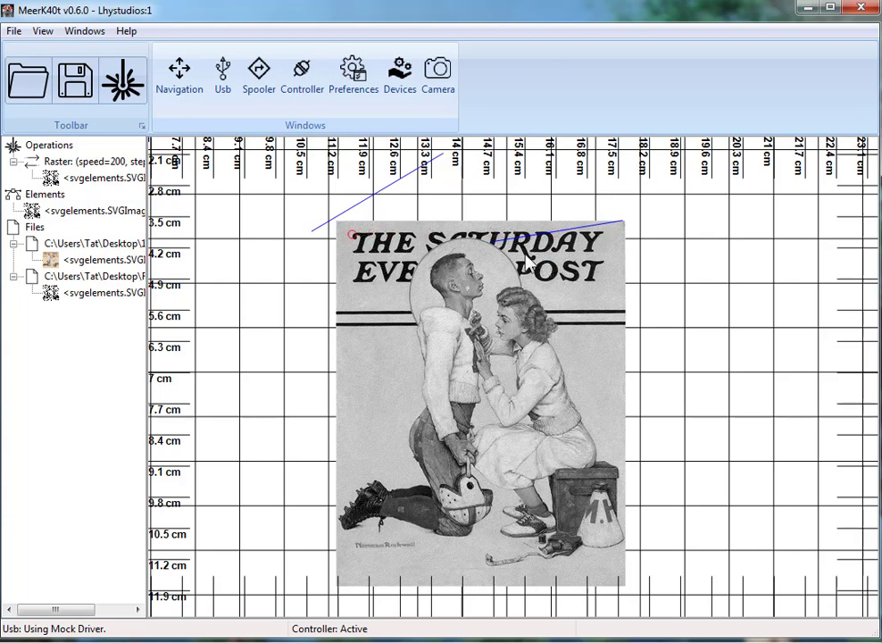
{"action": "scroll", "coordinate": [525, 256], "scroll_direction": "up", "scroll_amount": 2}
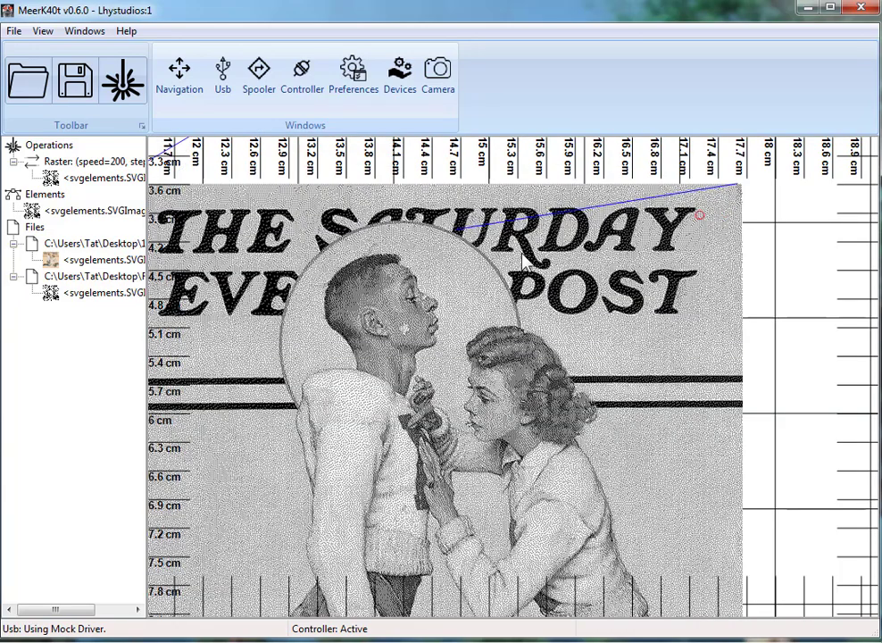
{"action": "scroll", "coordinate": [431, 317], "scroll_direction": "up", "scroll_amount": 3}
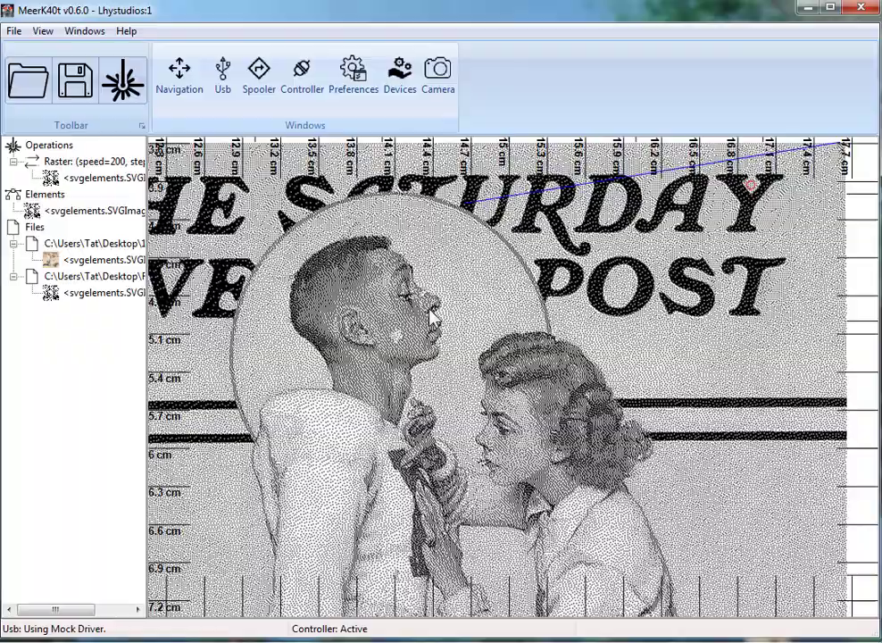
{"action": "scroll", "coordinate": [431, 317], "scroll_direction": "down", "scroll_amount": 4}
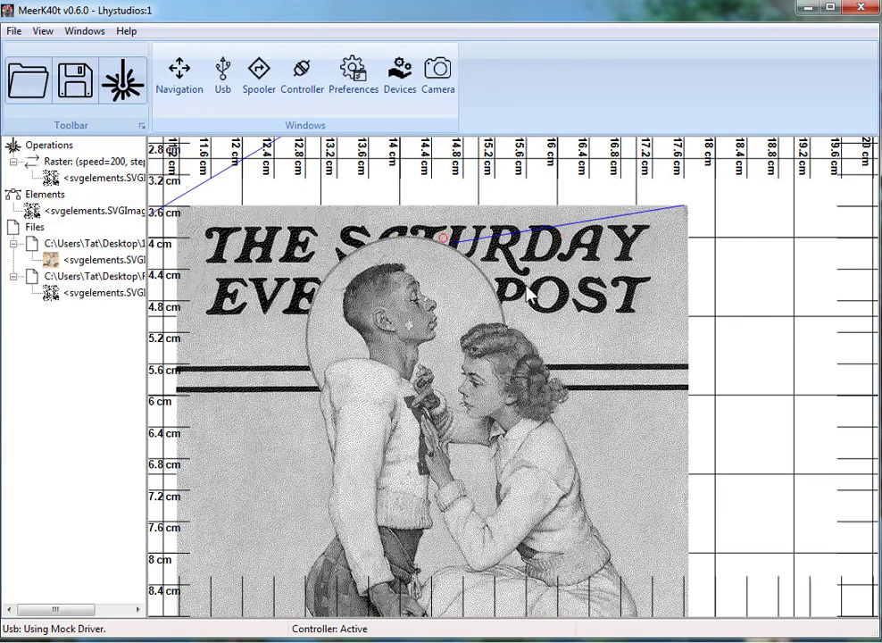
{"action": "scroll", "coordinate": [509, 295], "scroll_direction": "up", "scroll_amount": 5}
{"action": "scroll", "coordinate": [507, 296], "scroll_direction": "down", "scroll_amount": 6}
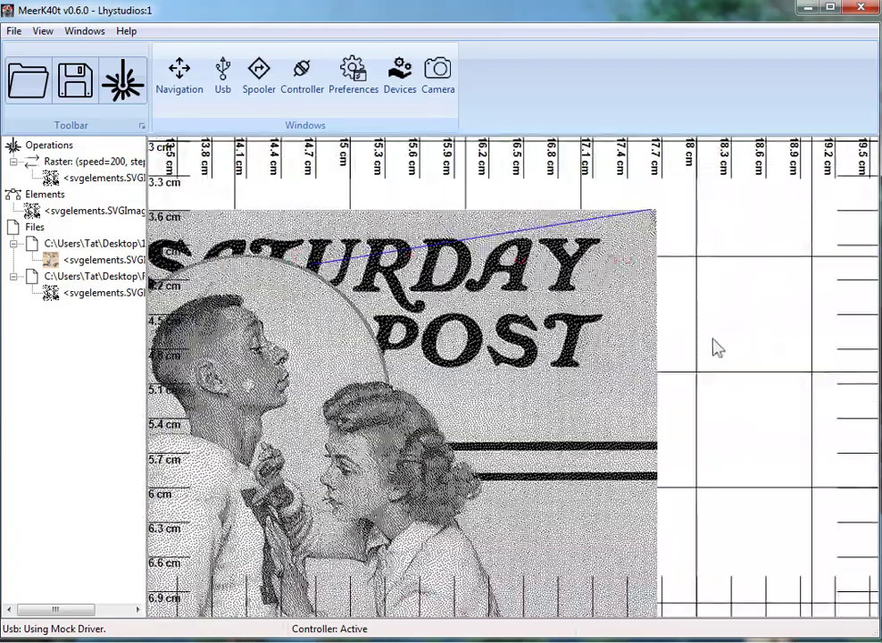
{"action": "middle_click_drag", "start_coordinate": [656, 359], "coordinate": [819, 357]}
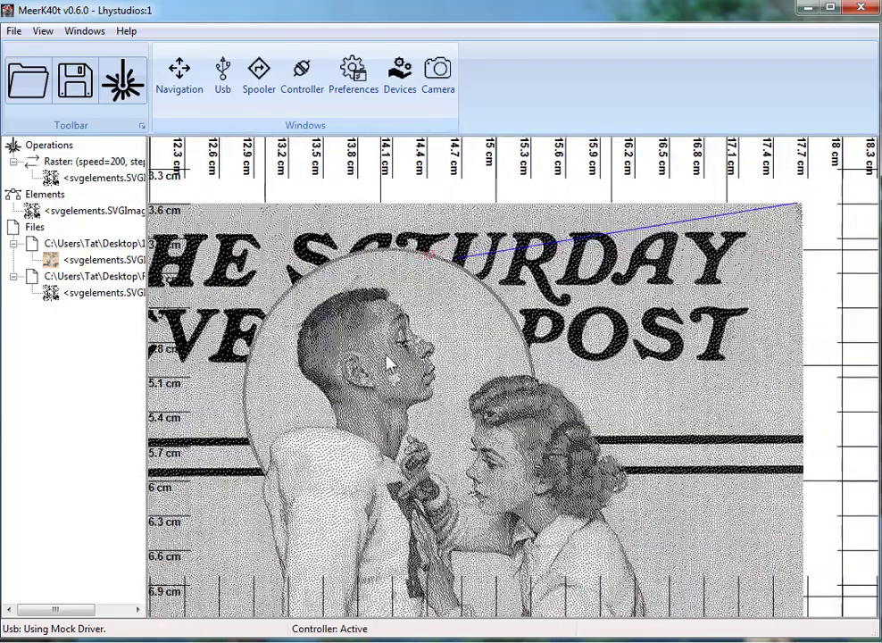
{"action": "scroll", "coordinate": [388, 360], "scroll_direction": "up", "scroll_amount": 3}
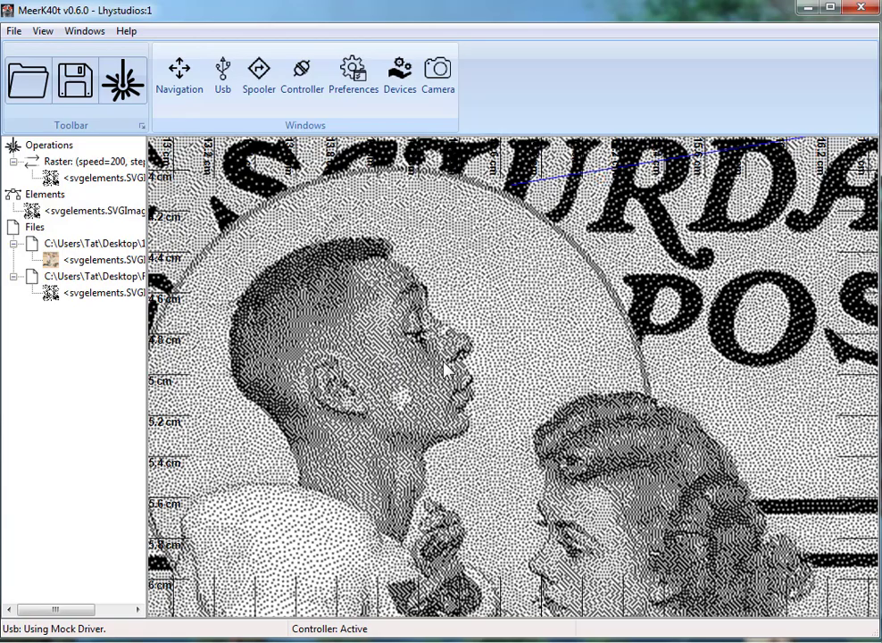
{"action": "scroll", "coordinate": [427, 358], "scroll_direction": "down", "scroll_amount": 6}
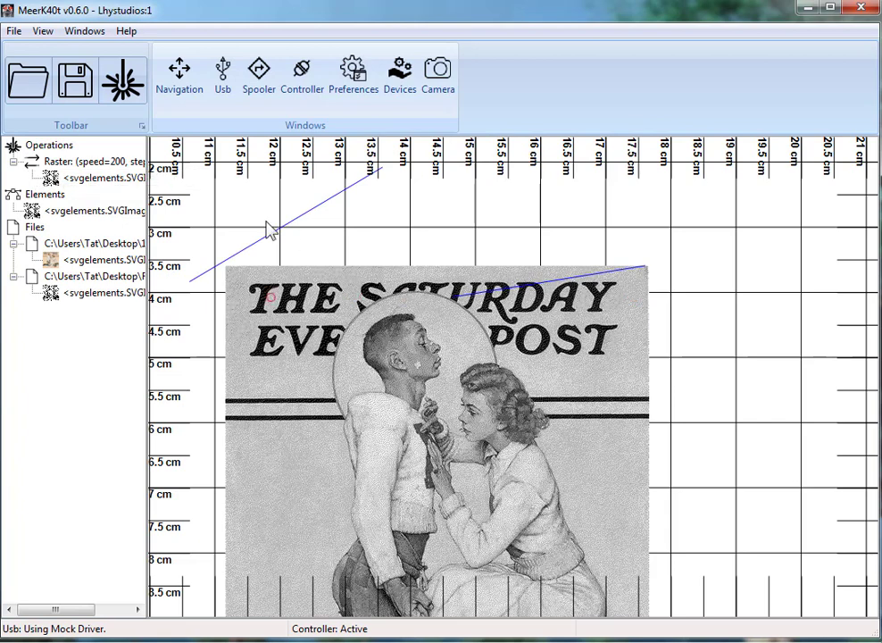
{"action": "middle_click_drag", "start_coordinate": [268, 228], "coordinate": [564, 286]}
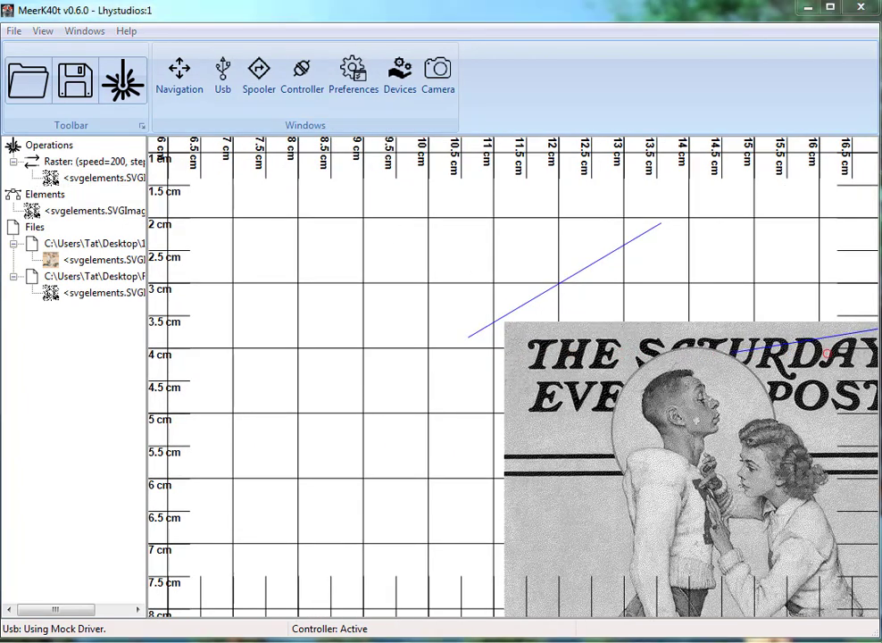
{"action": "left_click_drag", "start_coordinate": [278, 259], "coordinate": [276, 258]}
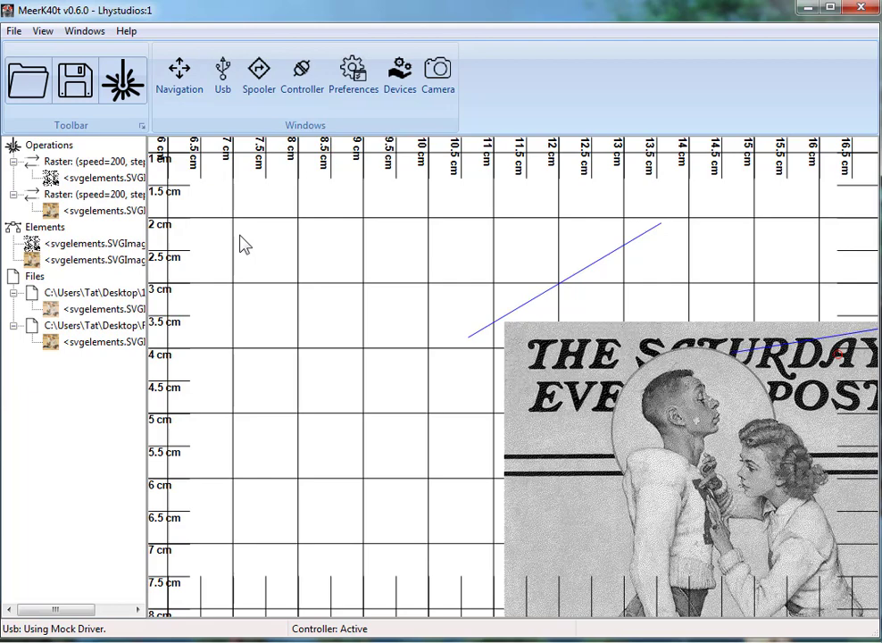
{"action": "middle_click_drag", "start_coordinate": [240, 243], "coordinate": [301, 260]}
{"action": "scroll", "coordinate": [268, 252], "scroll_direction": "down", "scroll_amount": 5}
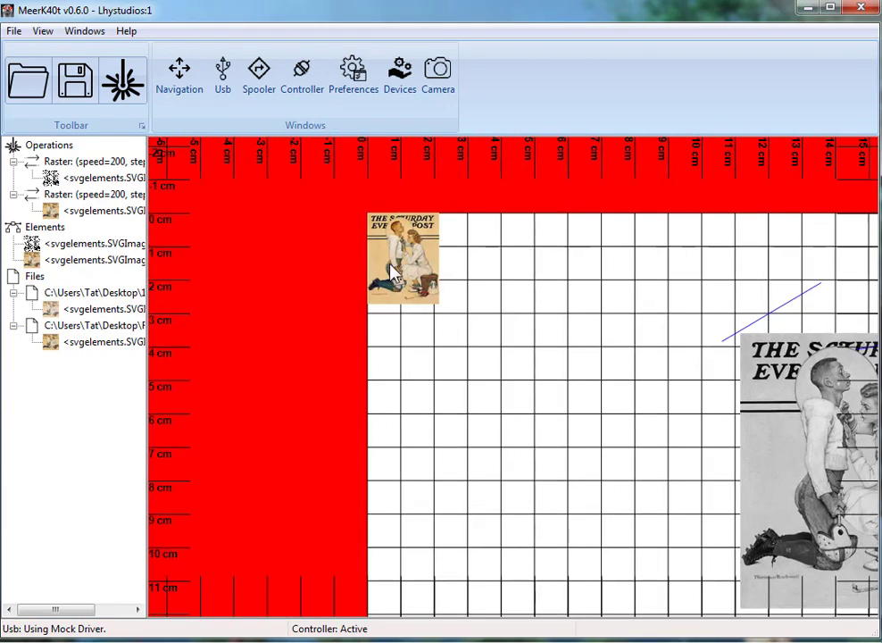
{"action": "left_click", "coordinate": [393, 273]}
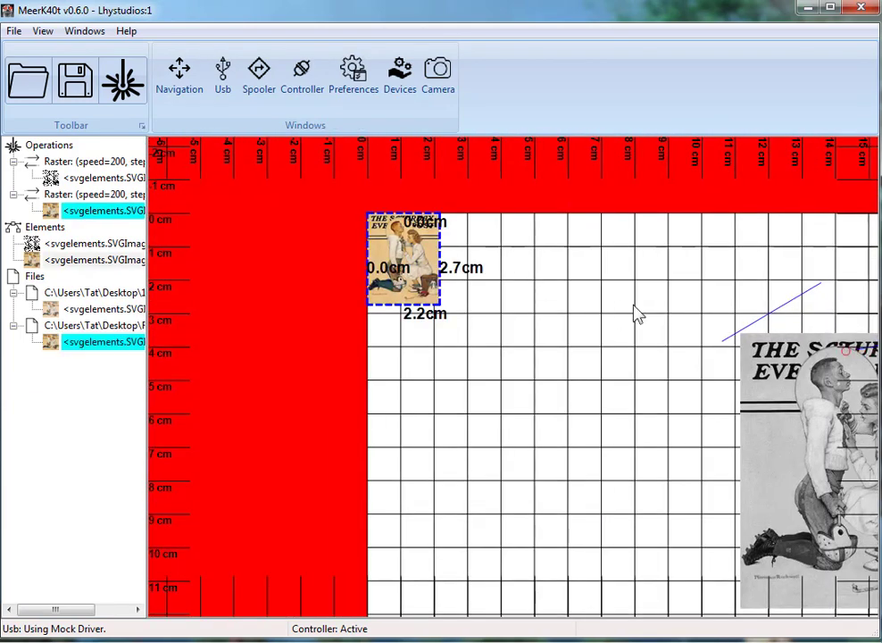
{"action": "scroll", "coordinate": [637, 314], "scroll_direction": "down", "scroll_amount": 1}
{"action": "middle_click_drag", "start_coordinate": [673, 301], "coordinate": [496, 301]}
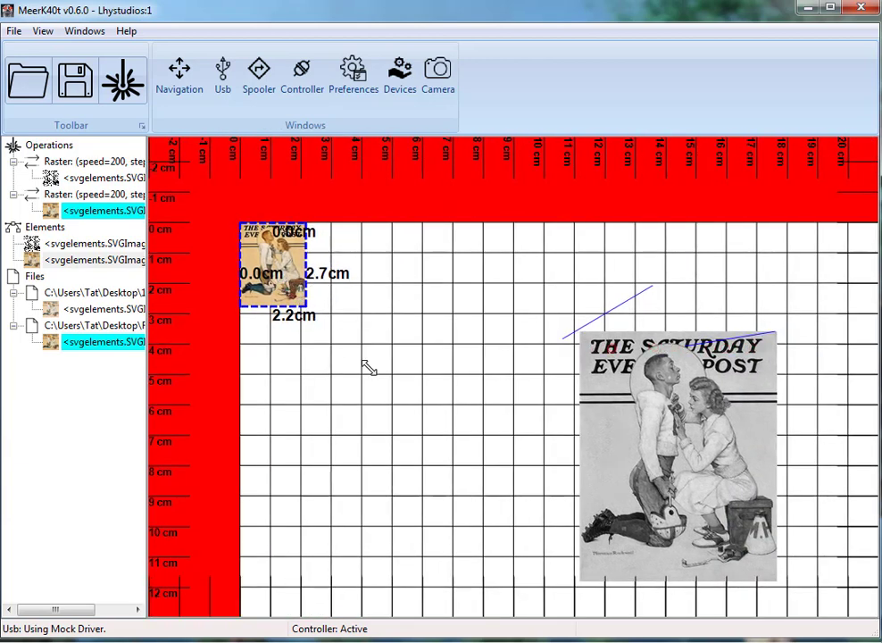
{"action": "left_click_drag", "start_coordinate": [369, 369], "coordinate": [602, 589]}
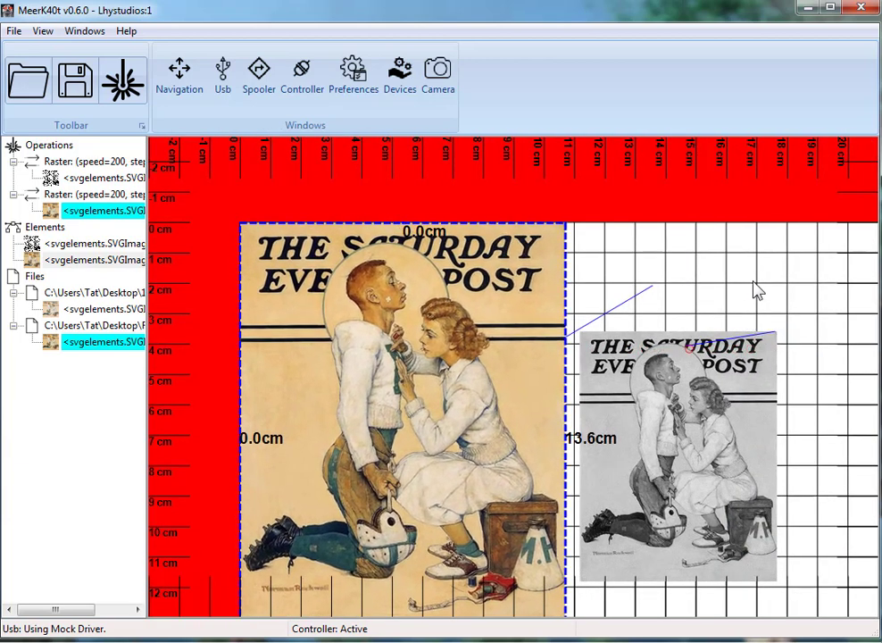
{"action": "middle_click_drag", "start_coordinate": [730, 240], "coordinate": [713, 199]}
{"action": "left_click_drag", "start_coordinate": [394, 296], "coordinate": [452, 339]}
{"action": "right_click", "coordinate": [417, 331]}
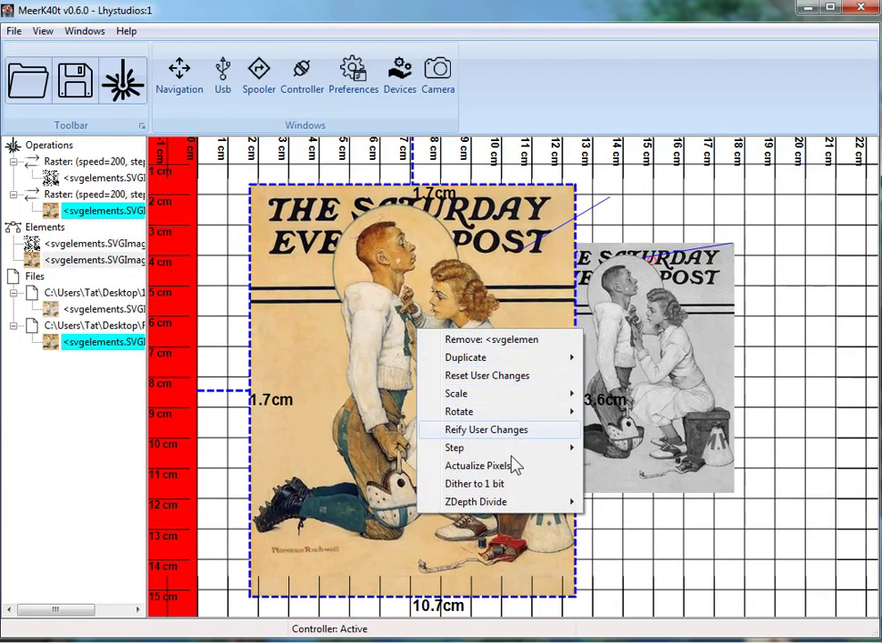
{"action": "mouse_move", "coordinate": [521, 455]}
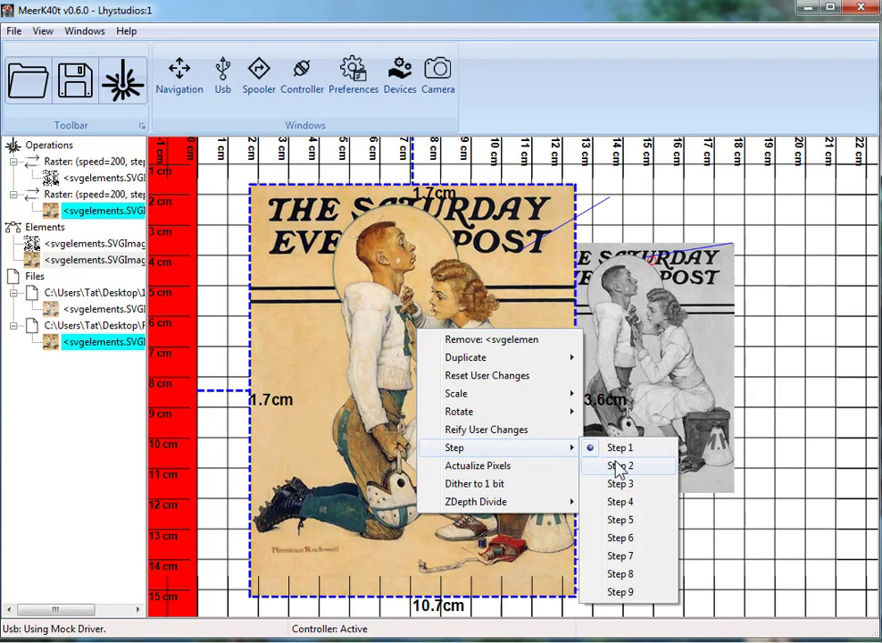
{"action": "left_click", "coordinate": [629, 487]}
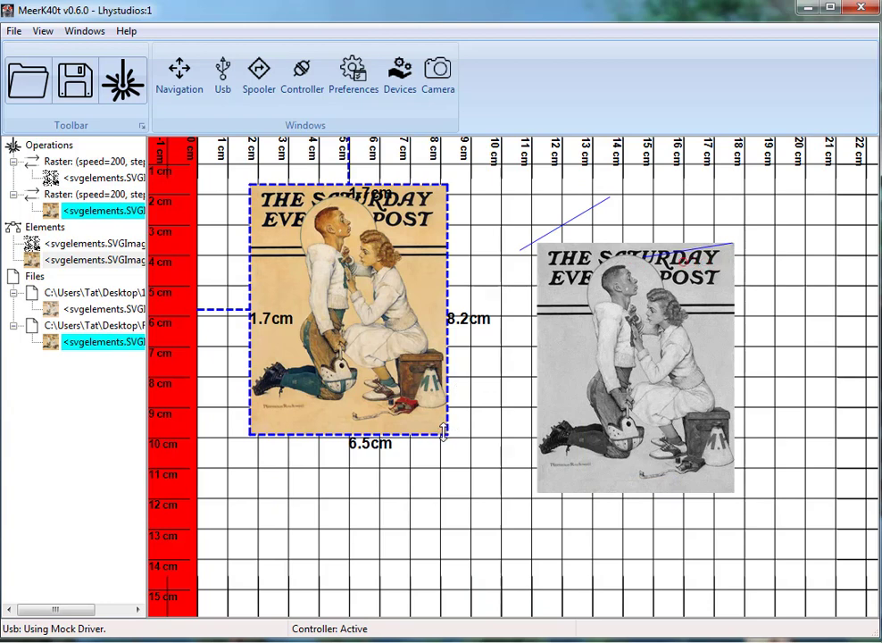
{"action": "left_click_drag", "start_coordinate": [450, 434], "coordinate": [659, 572]}
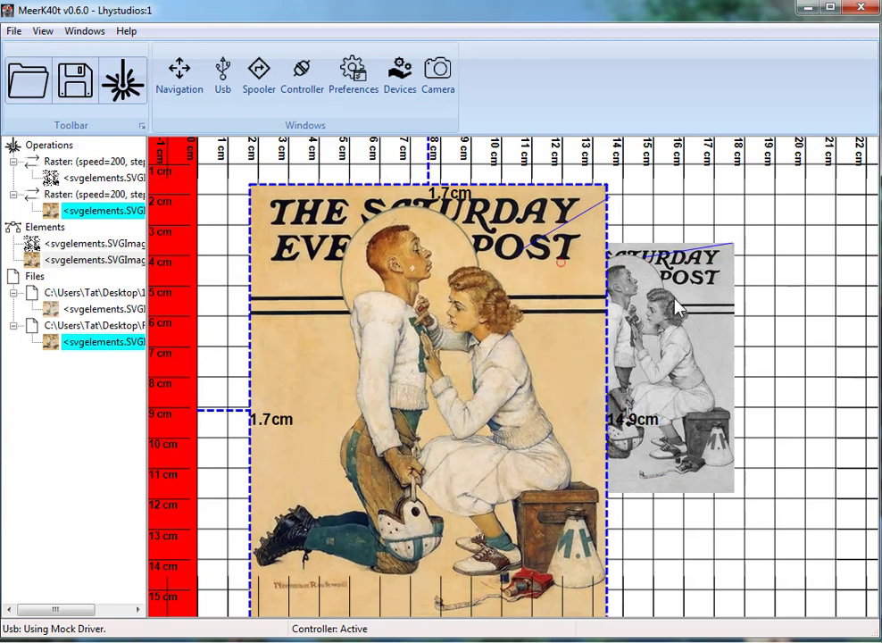
{"action": "left_click", "coordinate": [621, 293]}
{"action": "left_click", "coordinate": [427, 319]}
Step: Dither the colour cover image to 1 bit
{"action": "right_click", "coordinate": [319, 313]}
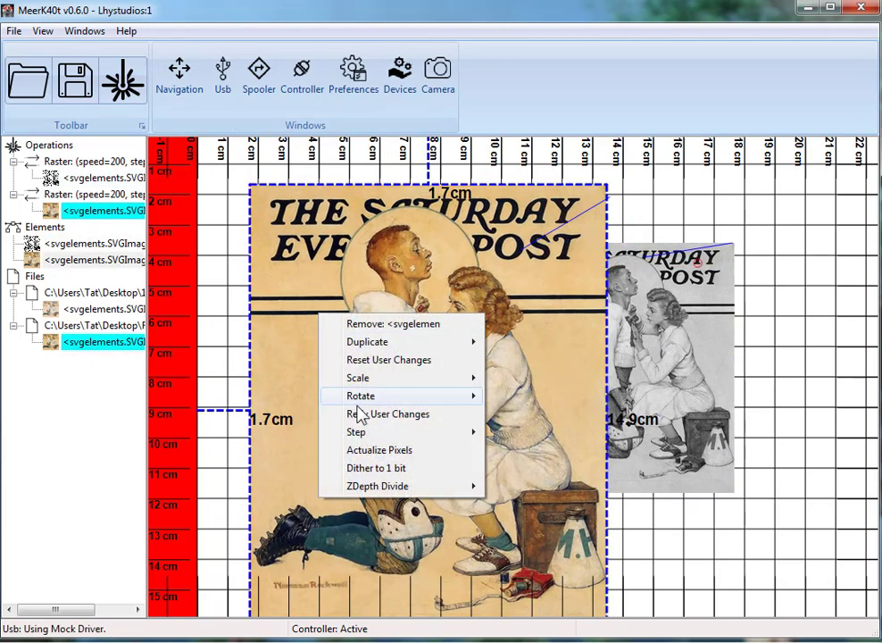
{"action": "left_click", "coordinate": [386, 478]}
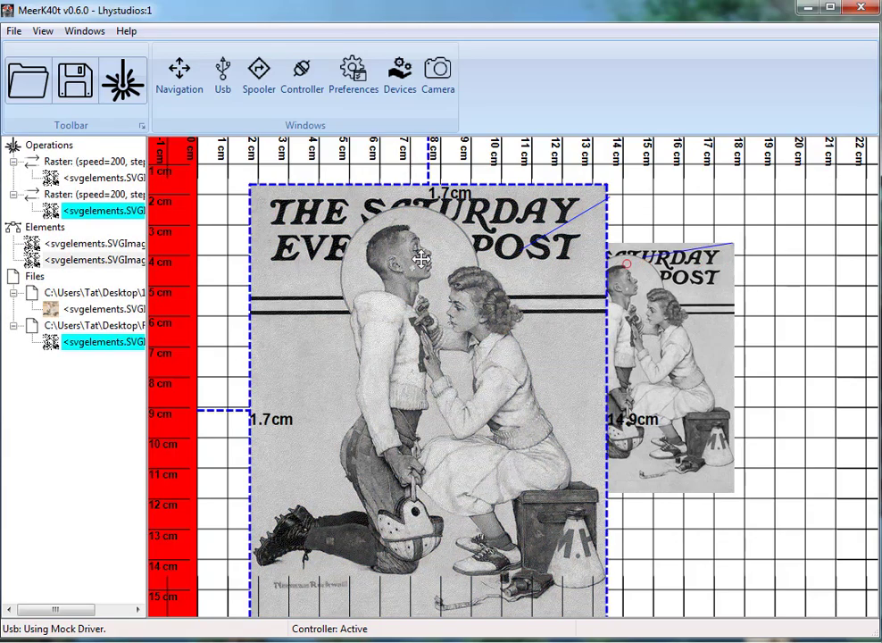
{"action": "scroll", "coordinate": [422, 259], "scroll_direction": "up", "scroll_amount": 8}
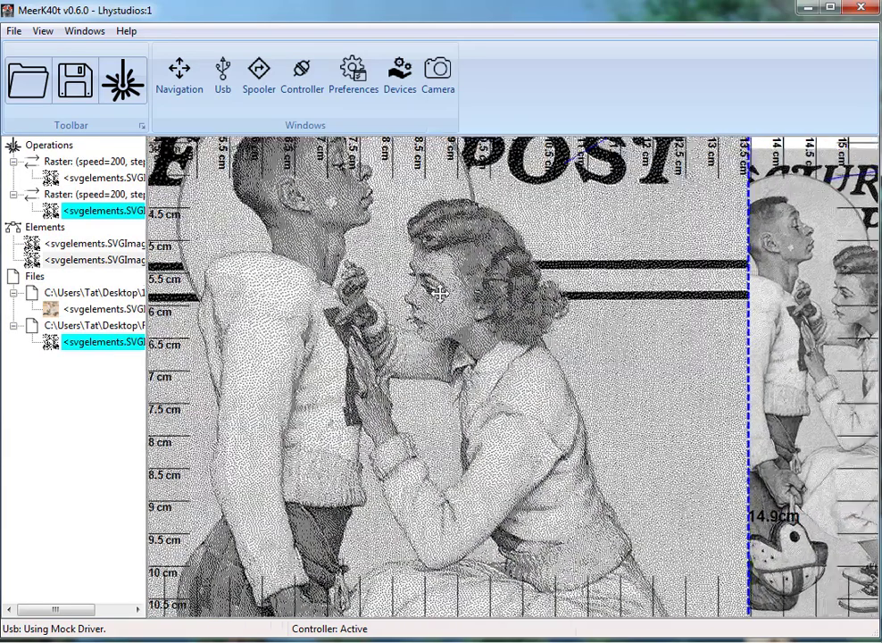
Step: Actualize the dithered cover's pixels and zoom in to inspect the dots
{"action": "right_click", "coordinate": [441, 293]}
{"action": "left_click", "coordinate": [504, 443]}
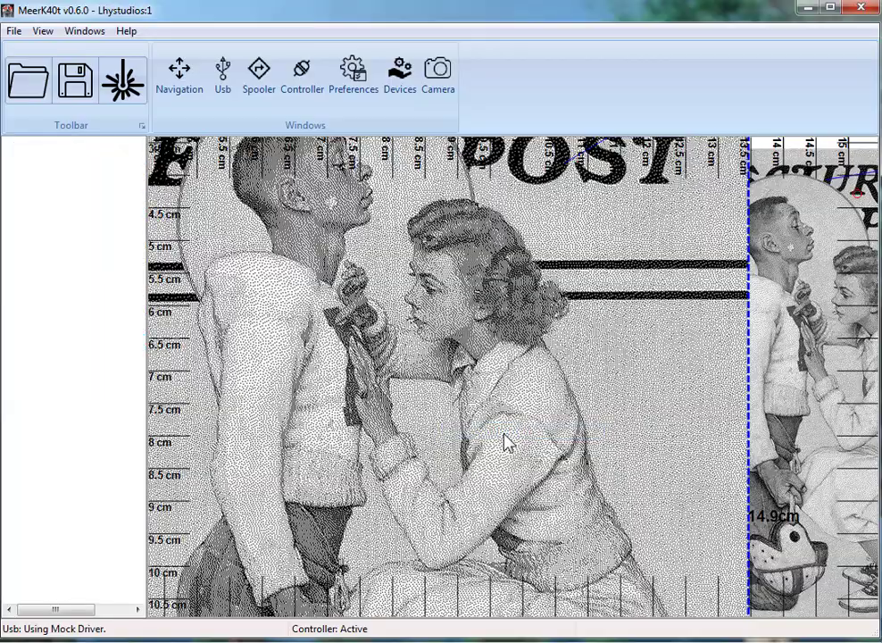
{"action": "scroll", "coordinate": [508, 306], "scroll_direction": "up", "scroll_amount": 3}
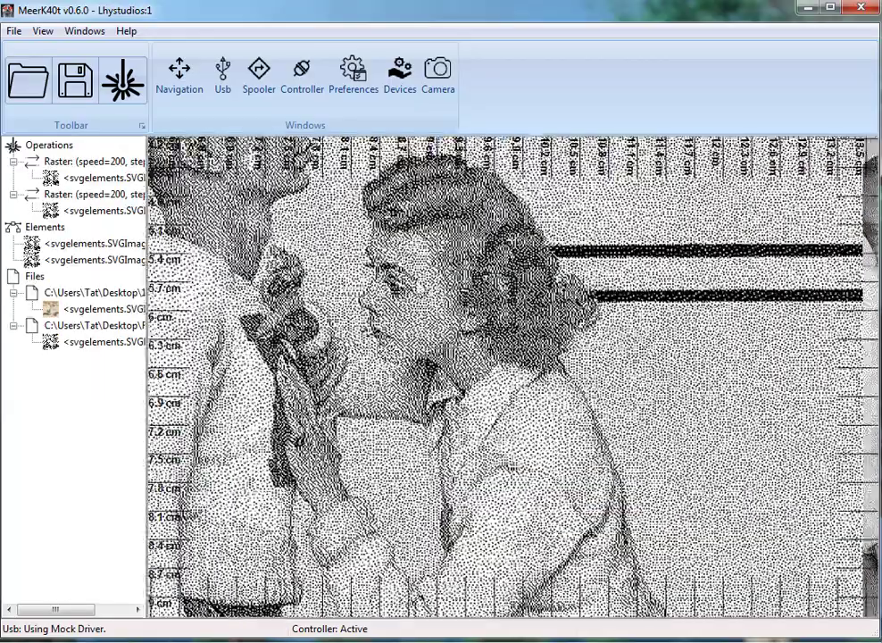
{"action": "scroll", "coordinate": [420, 284], "scroll_direction": "up", "scroll_amount": 5}
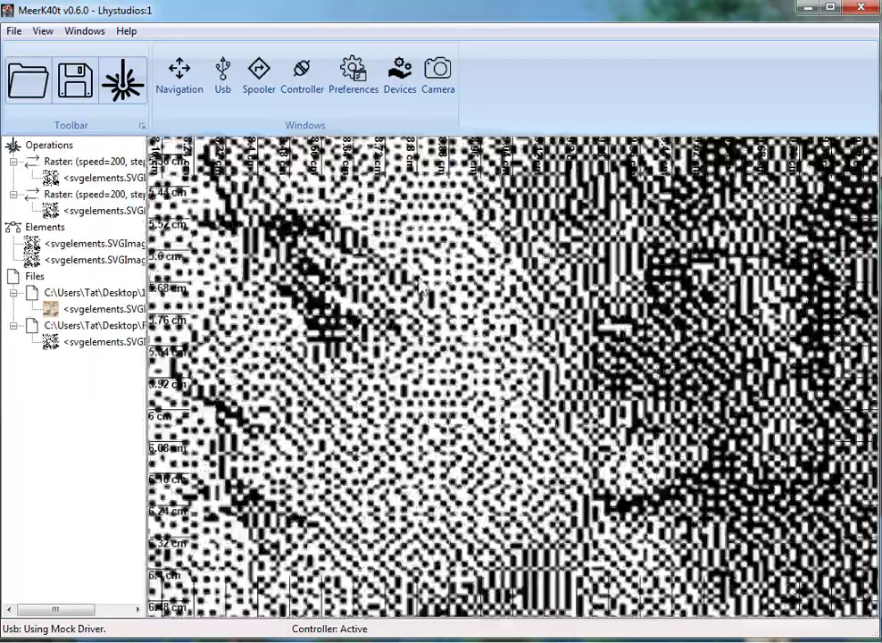
{"action": "scroll", "coordinate": [438, 295], "scroll_direction": "down", "scroll_amount": 6}
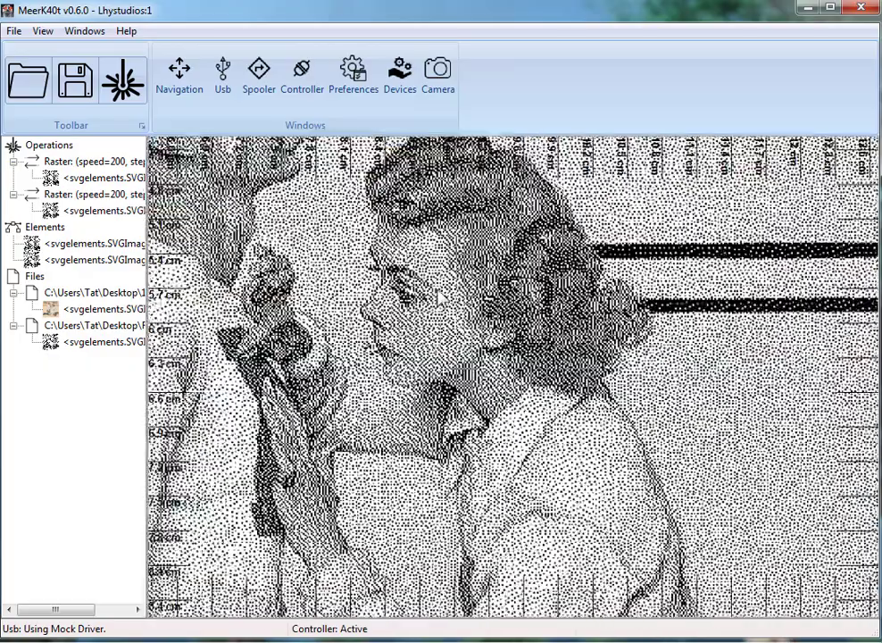
{"action": "scroll", "coordinate": [439, 297], "scroll_direction": "down", "scroll_amount": 2}
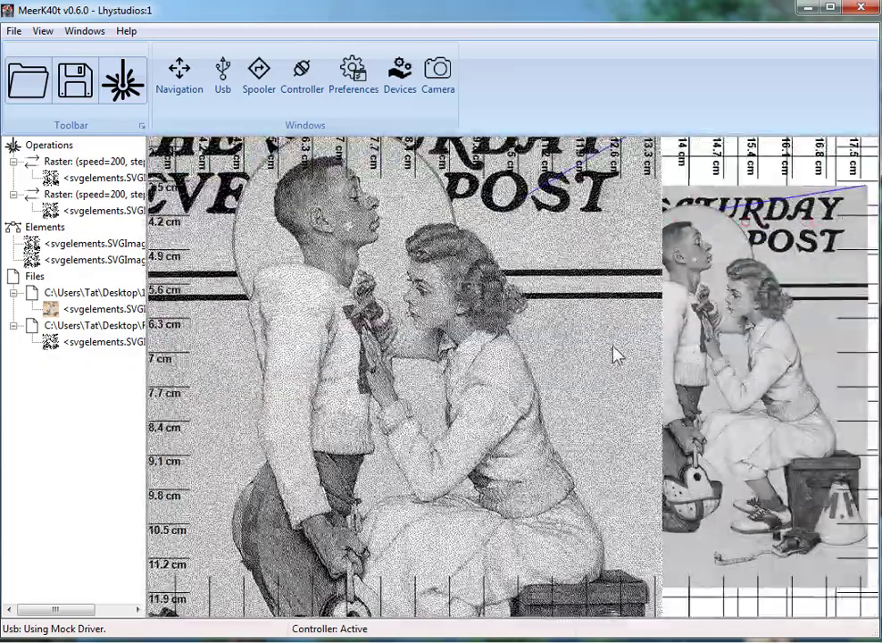
{"action": "scroll", "coordinate": [616, 362], "scroll_direction": "down", "scroll_amount": 2}
Step: Try resizing and moving the dithered cover, then Reset User Changes to undo them
{"action": "left_click", "coordinate": [670, 215]}
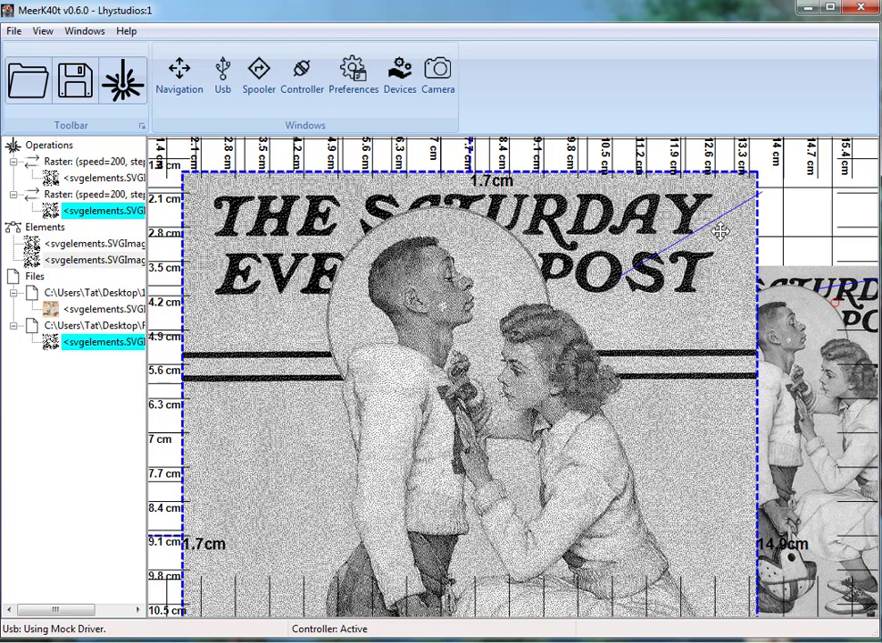
{"action": "left_click_drag", "start_coordinate": [756, 171], "coordinate": [645, 254]}
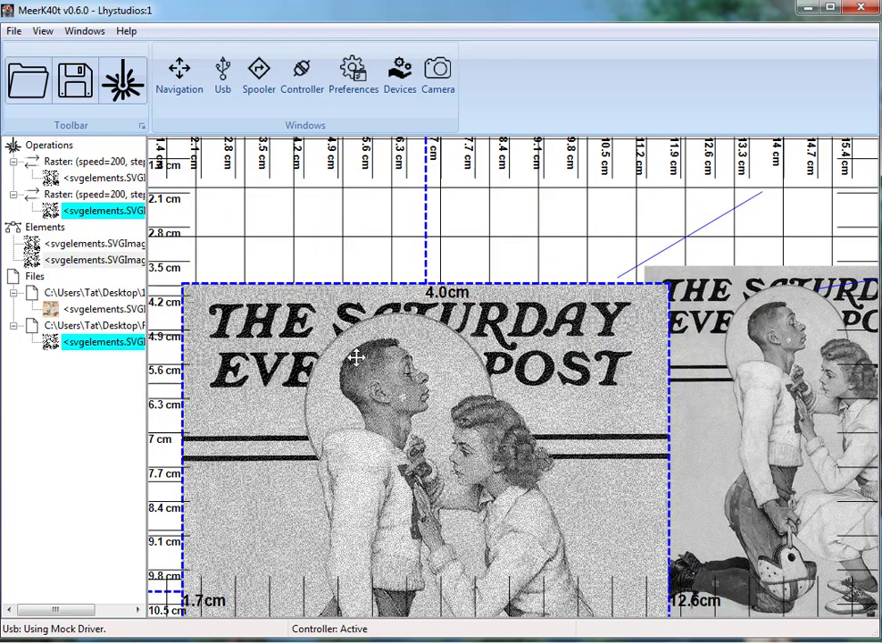
{"action": "left_click_drag", "start_coordinate": [361, 348], "coordinate": [515, 303]}
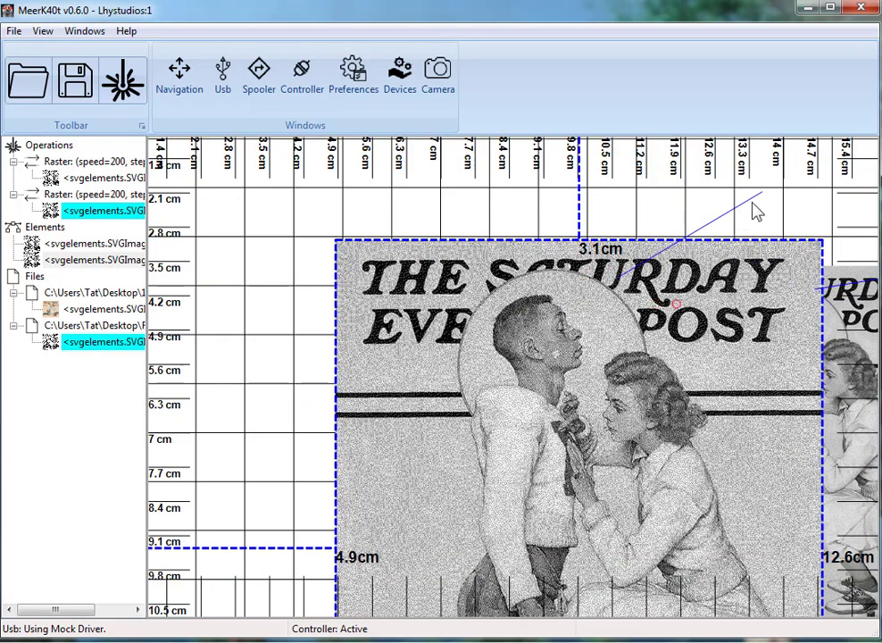
{"action": "scroll", "coordinate": [756, 211], "scroll_direction": "down", "scroll_amount": 3}
{"action": "scroll", "coordinate": [679, 357], "scroll_direction": "right", "scroll_amount": 3}
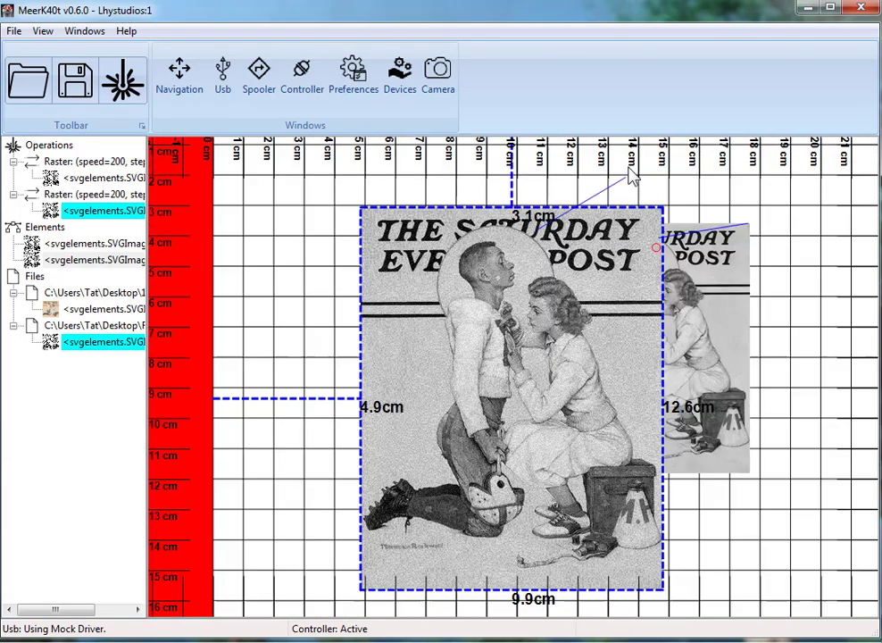
{"action": "left_click_drag", "start_coordinate": [611, 586], "coordinate": [608, 587]}
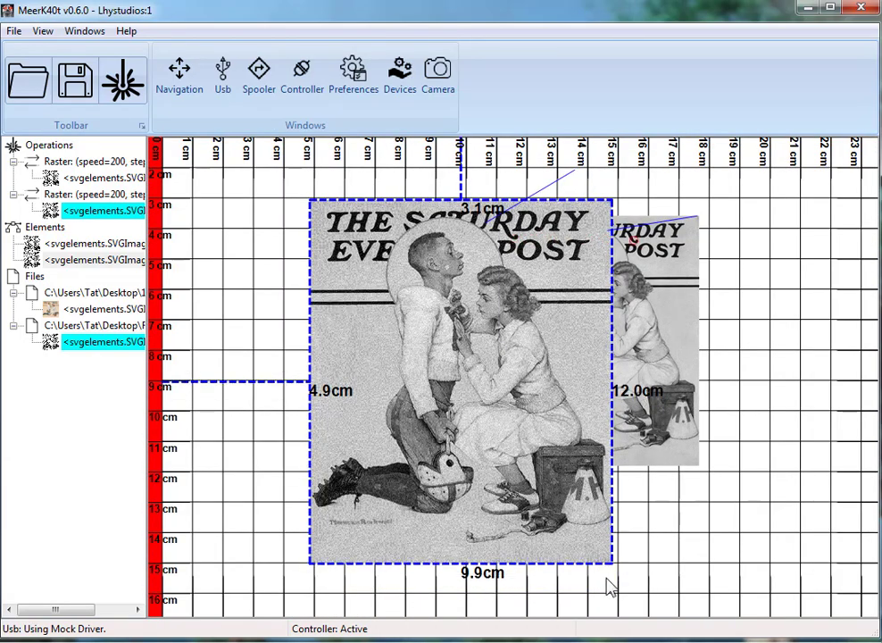
{"action": "right_click", "coordinate": [501, 371]}
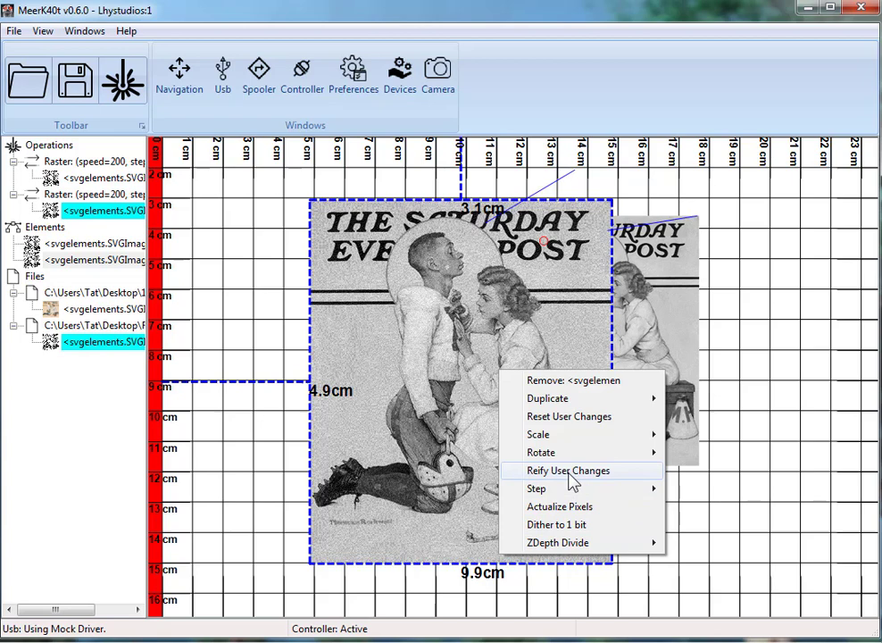
{"action": "left_click", "coordinate": [572, 417]}
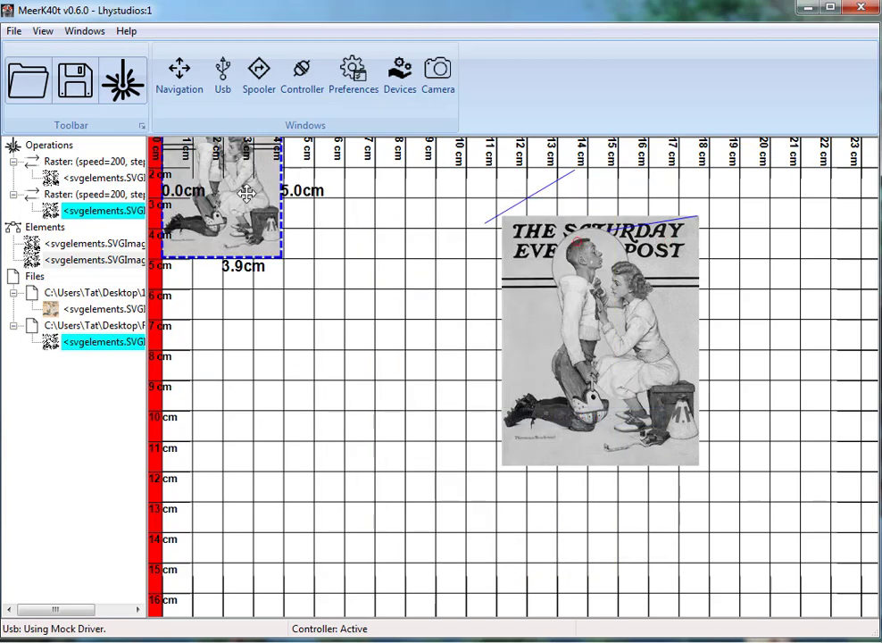
Step: Place the small image over the grayscale copy and enlarge it to 6.4 cm wide
{"action": "left_click_drag", "start_coordinate": [247, 194], "coordinate": [493, 307]}
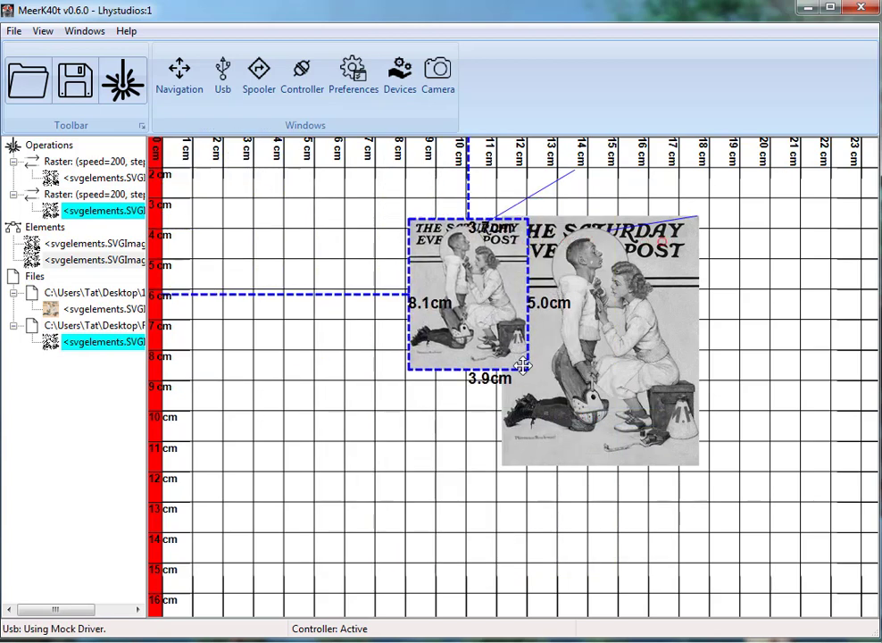
{"action": "left_click_drag", "start_coordinate": [575, 406], "coordinate": [618, 446]}
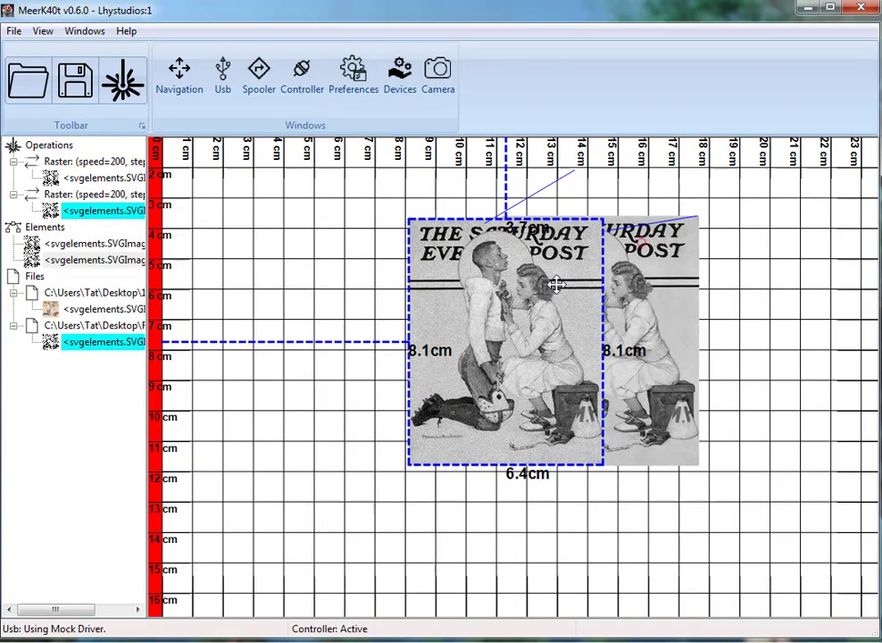
{"action": "scroll", "coordinate": [557, 281], "scroll_direction": "up", "scroll_amount": 10}
{"action": "scroll", "coordinate": [766, 275], "scroll_direction": "up", "scroll_amount": 10}
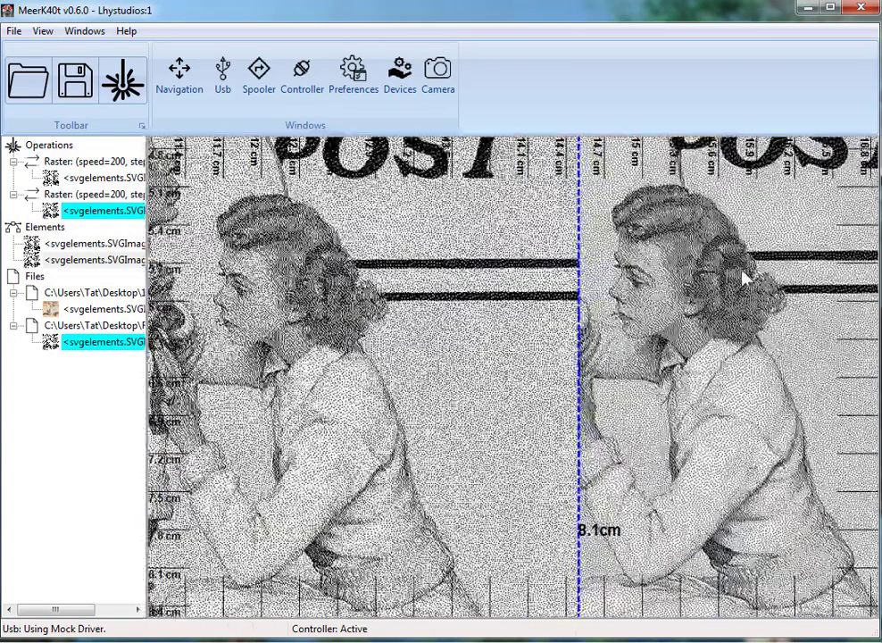
{"action": "scroll", "coordinate": [731, 284], "scroll_direction": "down", "scroll_amount": 10}
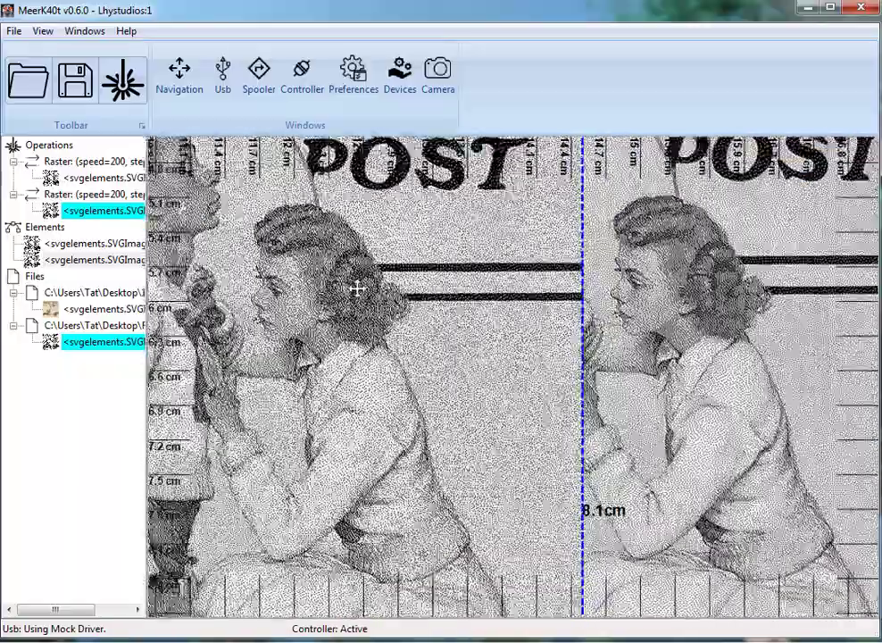
{"action": "scroll", "coordinate": [357, 287], "scroll_direction": "up", "scroll_amount": 10}
{"action": "scroll", "coordinate": [329, 291], "scroll_direction": "down", "scroll_amount": 12}
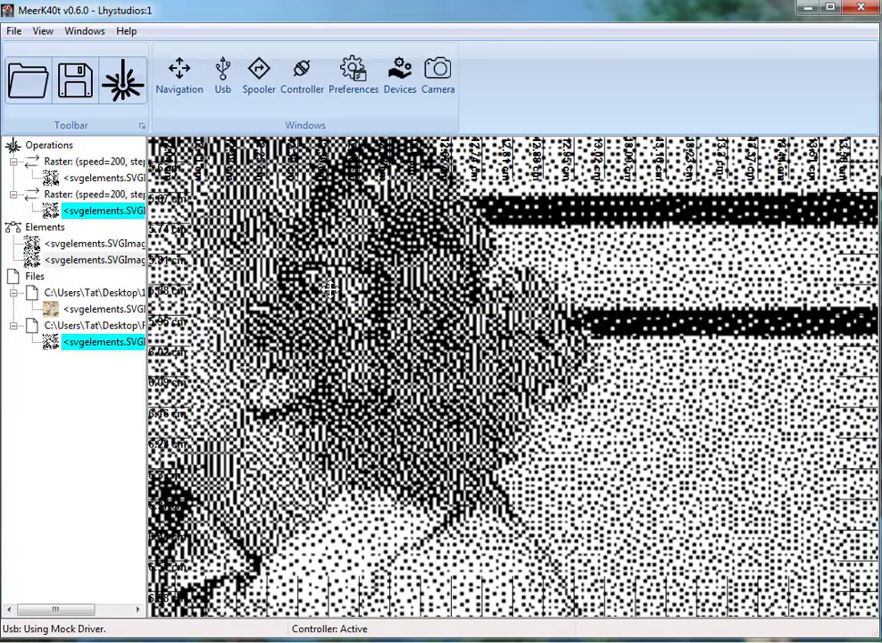
{"action": "scroll", "coordinate": [330, 290], "scroll_direction": "down", "scroll_amount": 9}
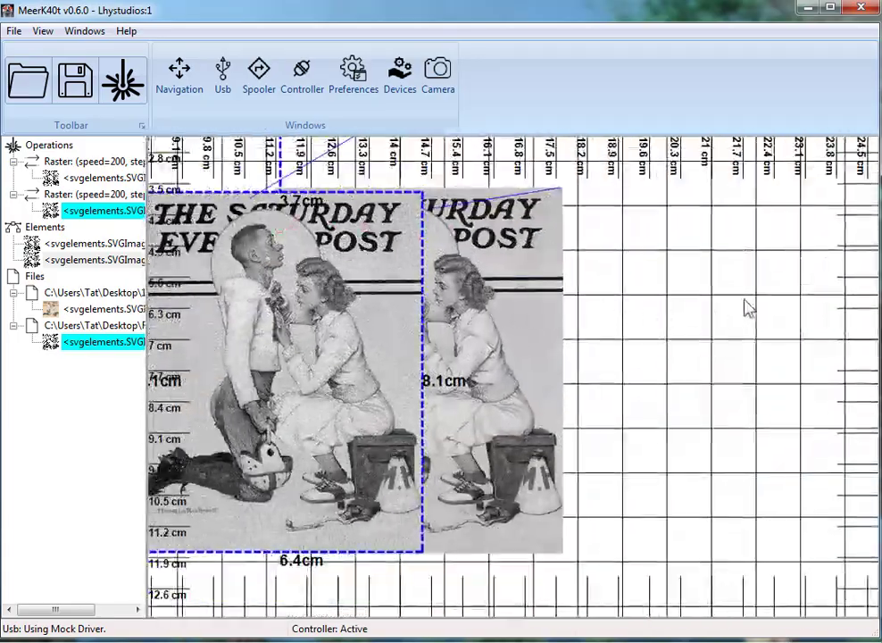
Step: Remove the dithered cover from the bed
{"action": "scroll", "coordinate": [367, 291], "scroll_direction": "left", "scroll_amount": 5}
{"action": "right_click", "coordinate": [366, 292]}
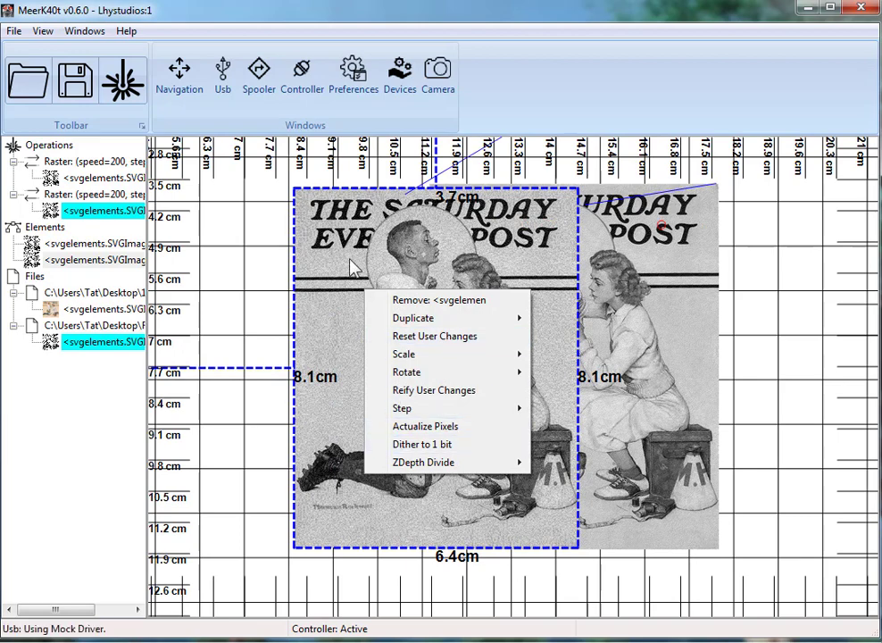
{"action": "left_click", "coordinate": [406, 301]}
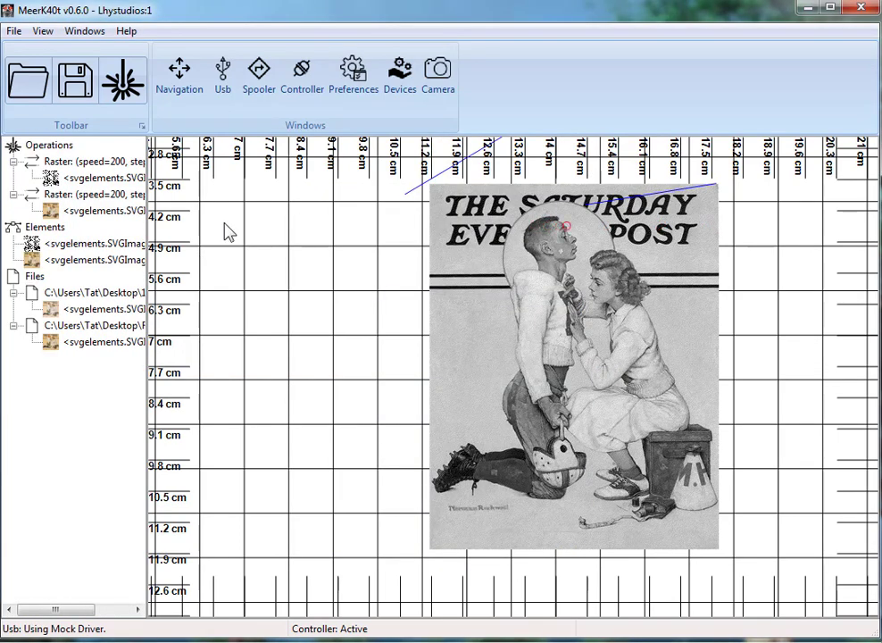
Step: Move the small colour cover away from the bed origin
{"action": "left_click_drag", "start_coordinate": [299, 250], "coordinate": [588, 338]}
{"action": "left_click", "coordinate": [304, 204]}
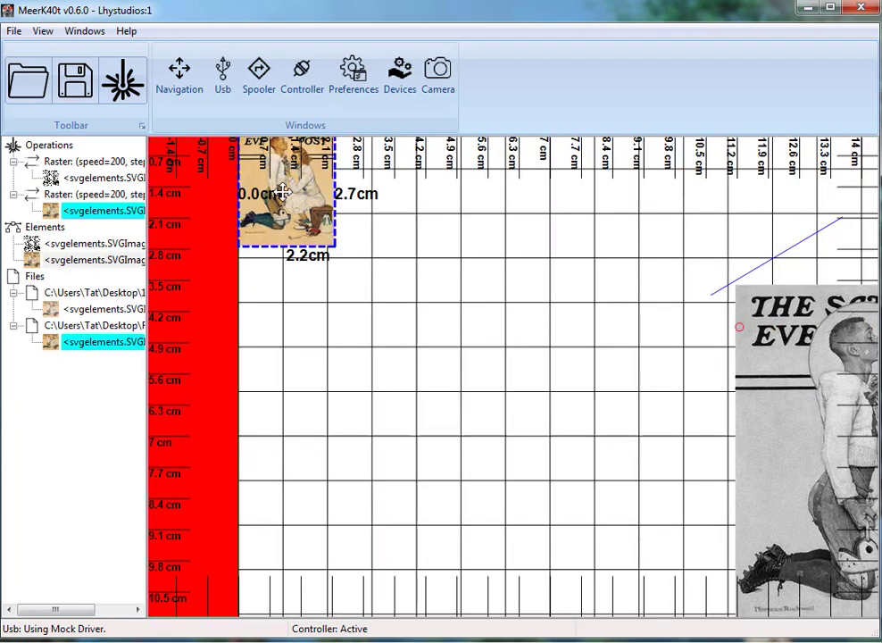
{"action": "left_click_drag", "start_coordinate": [304, 204], "coordinate": [666, 611]}
Step: Set the colour cover's raster step to 3 and enlarge it to about 11.9 cm tall
{"action": "right_click", "coordinate": [497, 375]}
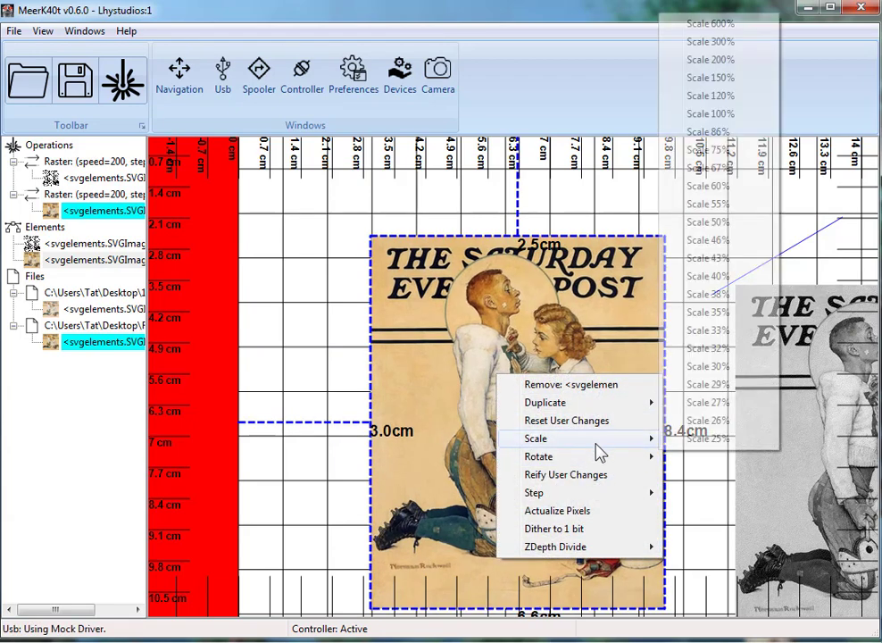
{"action": "mouse_move", "coordinate": [597, 498]}
{"action": "left_click", "coordinate": [701, 511]}
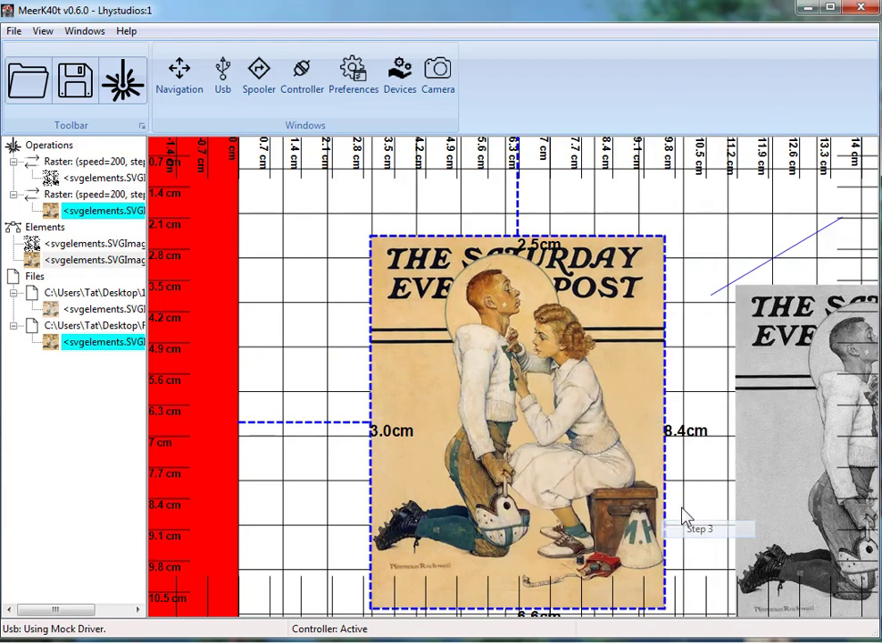
{"action": "middle_click_drag", "start_coordinate": [660, 384], "coordinate": [576, 312]}
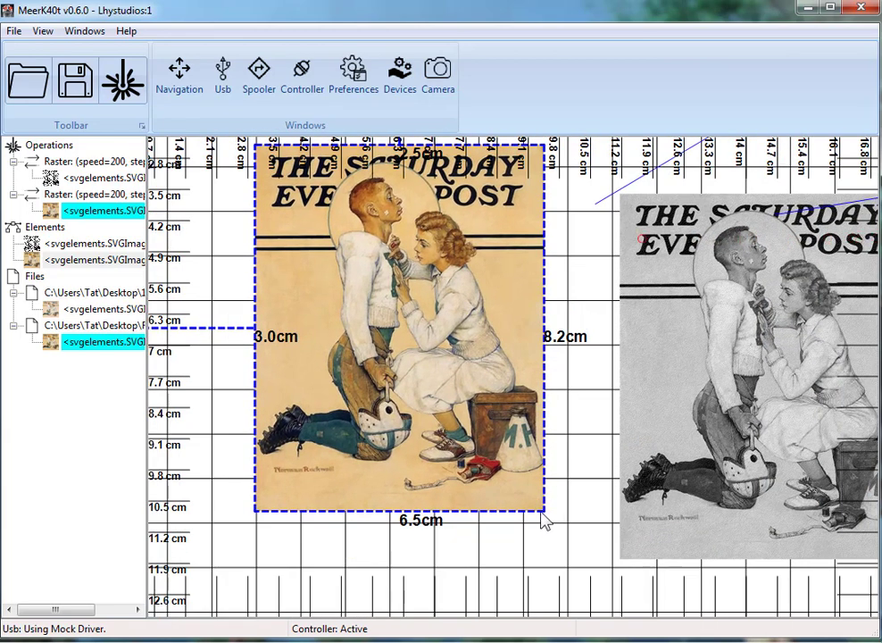
{"action": "left_click_drag", "start_coordinate": [567, 544], "coordinate": [699, 631]}
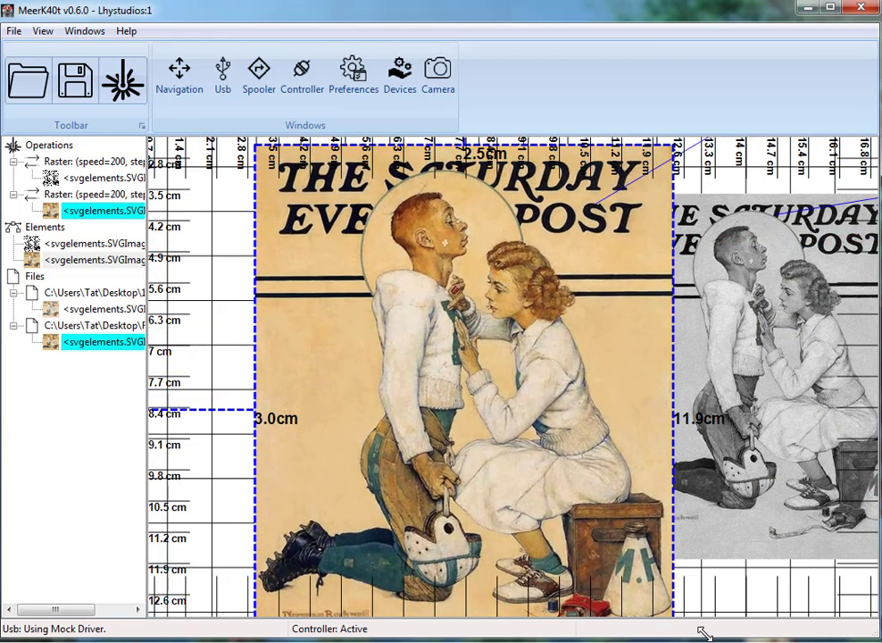
Step: Actualize the colour poster's pixels to match its raster step of 3
{"action": "right_click", "coordinate": [423, 268]}
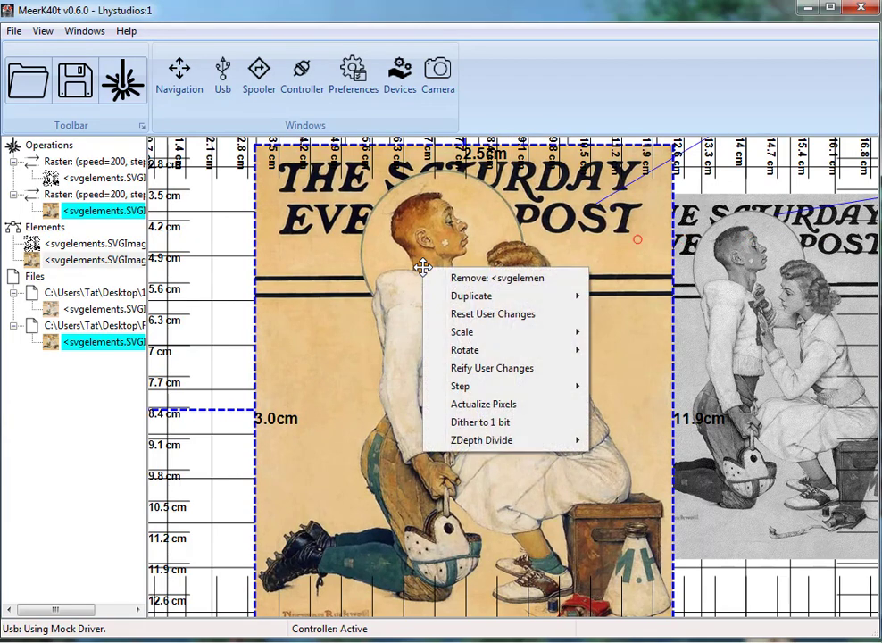
{"action": "left_click", "coordinate": [471, 405]}
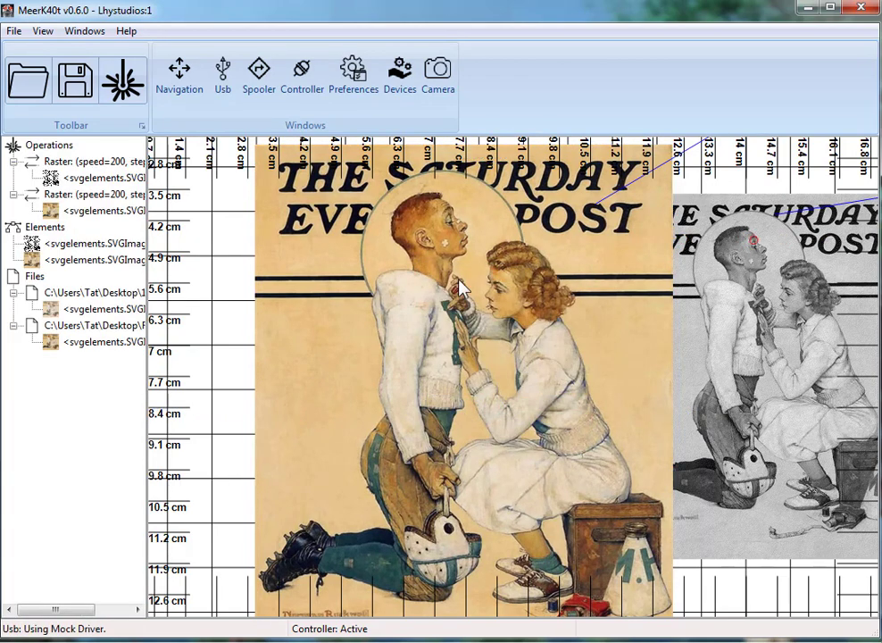
{"action": "left_click", "coordinate": [445, 233]}
Step: Zoom in to inspect the resampled poster and the grey copy, then zoom back out
{"action": "scroll", "coordinate": [444, 233], "scroll_direction": "up", "scroll_amount": 5}
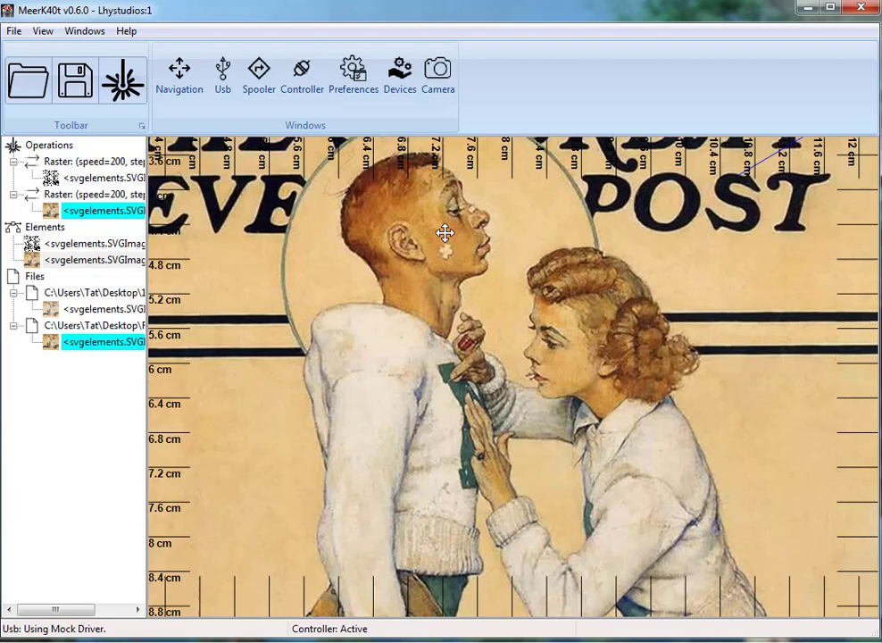
{"action": "scroll", "coordinate": [444, 233], "scroll_direction": "up", "scroll_amount": 2}
{"action": "scroll", "coordinate": [284, 290], "scroll_direction": "up", "scroll_amount": 4}
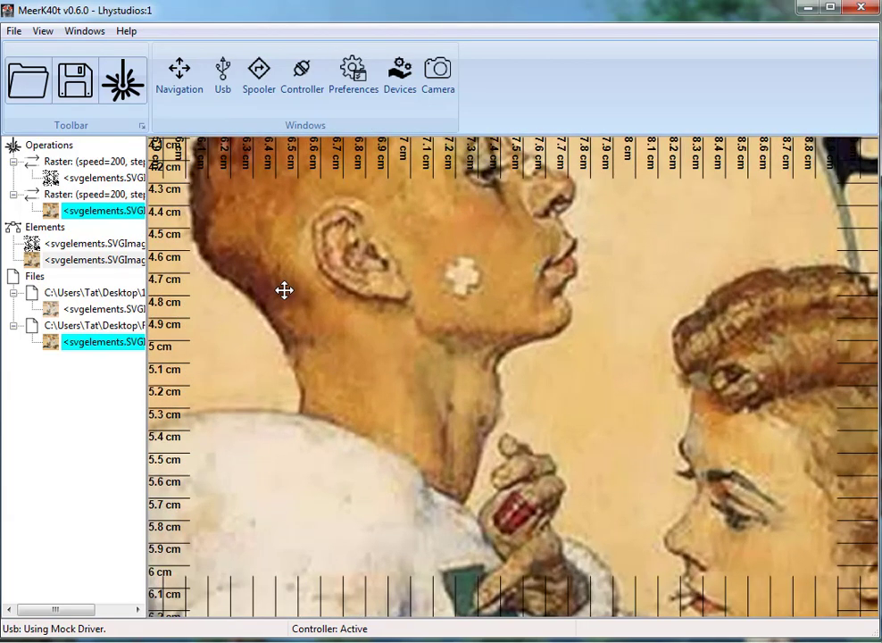
{"action": "scroll", "coordinate": [374, 368], "scroll_direction": "down", "scroll_amount": 5}
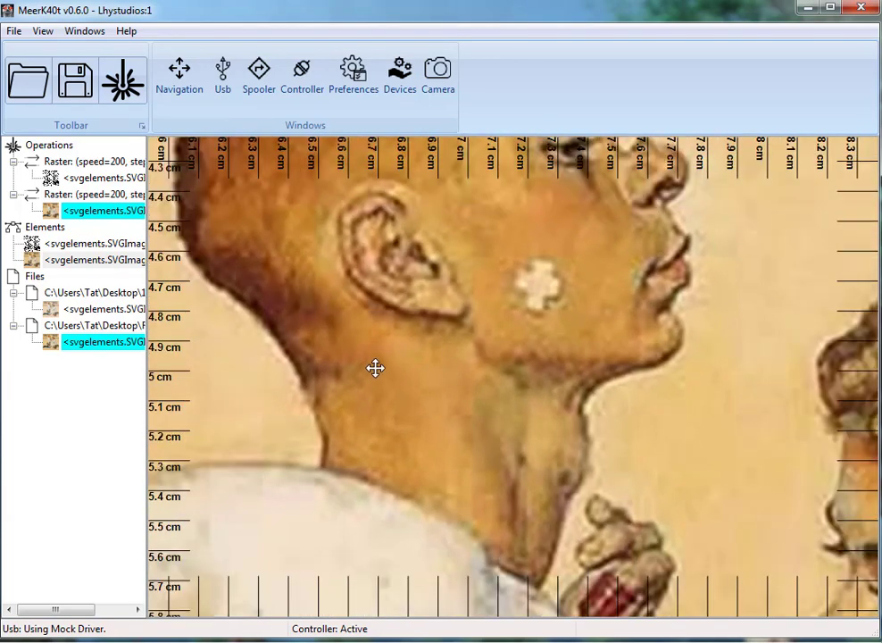
{"action": "scroll", "coordinate": [365, 334], "scroll_direction": "up", "scroll_amount": 1}
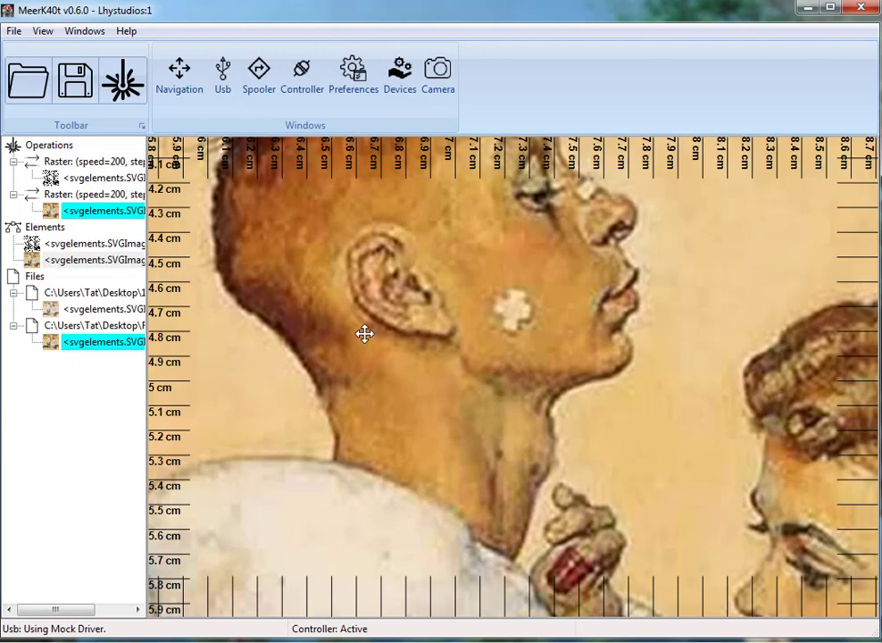
{"action": "scroll", "coordinate": [364, 334], "scroll_direction": "down", "scroll_amount": 6}
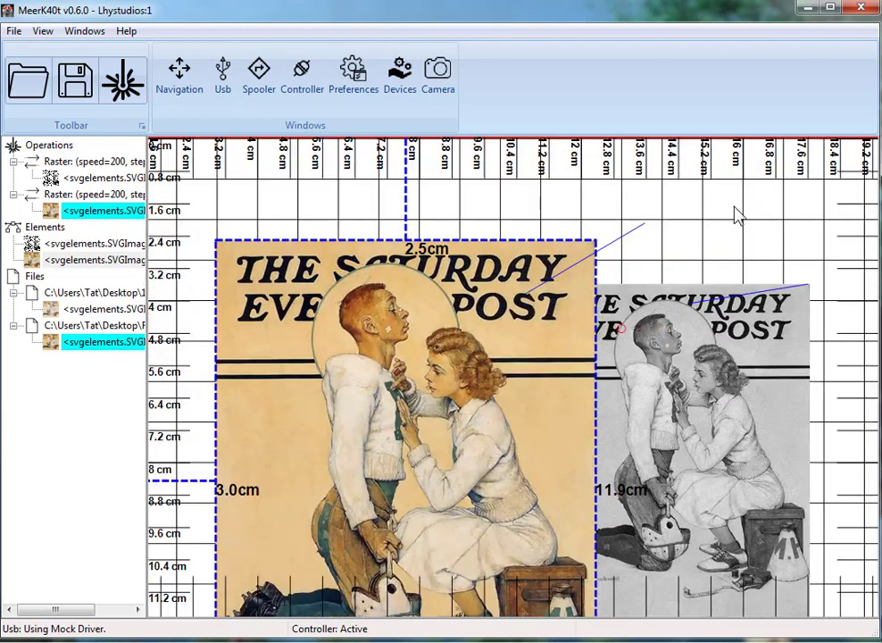
{"action": "middle_click_drag", "start_coordinate": [728, 214], "coordinate": [611, 210]}
{"action": "scroll", "coordinate": [527, 353], "scroll_direction": "up", "scroll_amount": 4}
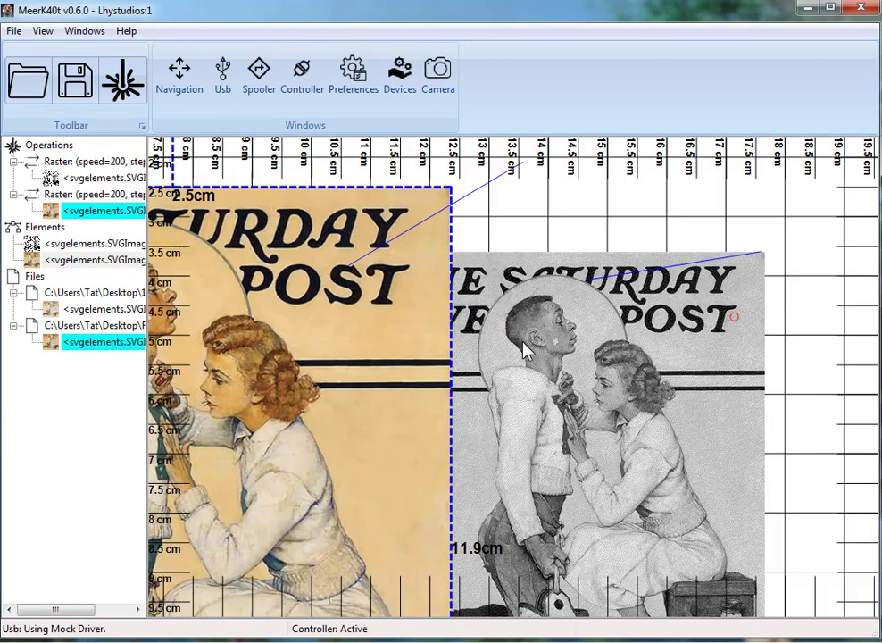
{"action": "scroll", "coordinate": [526, 351], "scroll_direction": "down", "scroll_amount": 5}
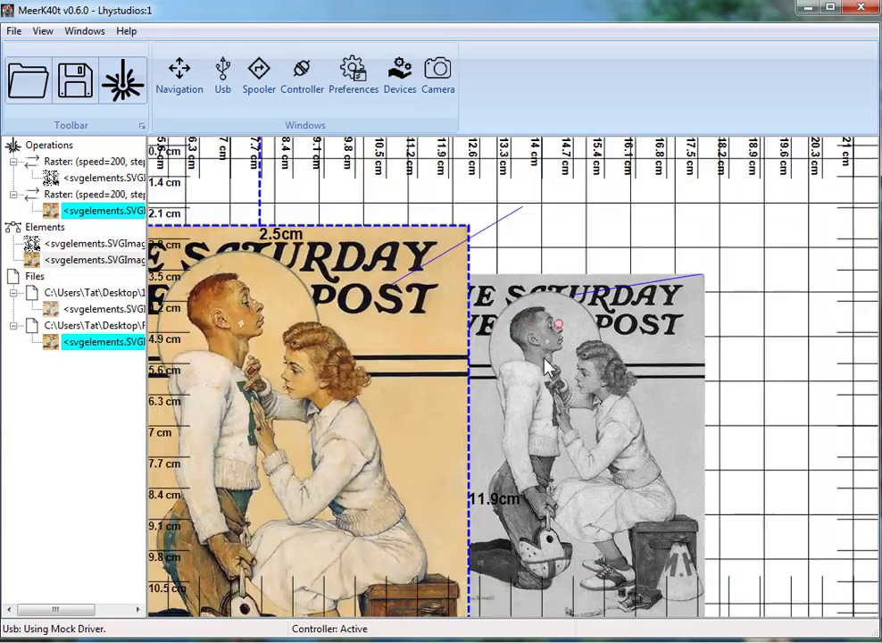
Step: Move the grey copy out from behind the poster, off to the right
{"action": "left_click", "coordinate": [534, 371]}
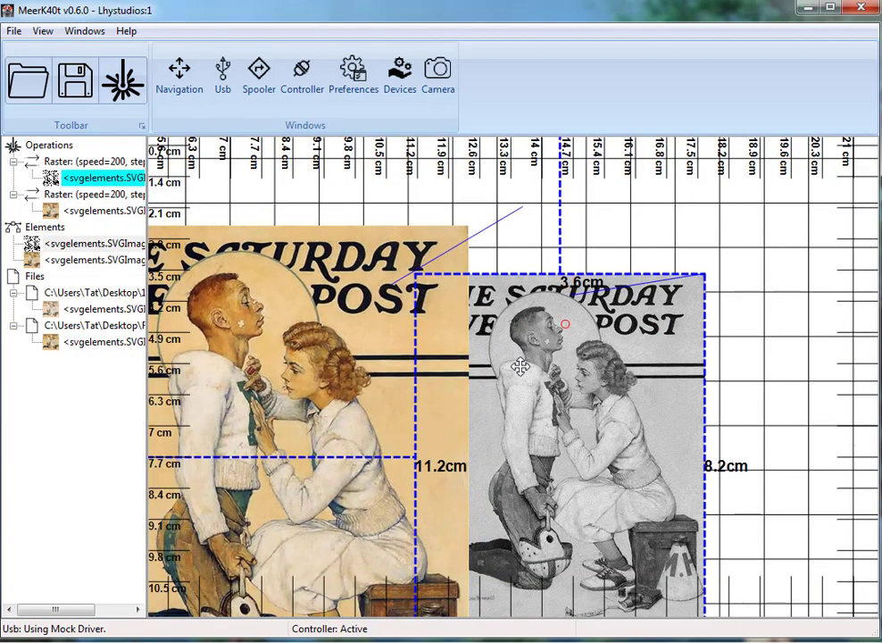
{"action": "left_click_drag", "start_coordinate": [612, 335], "coordinate": [728, 322]}
{"action": "middle_click_drag", "start_coordinate": [490, 268], "coordinate": [735, 179]}
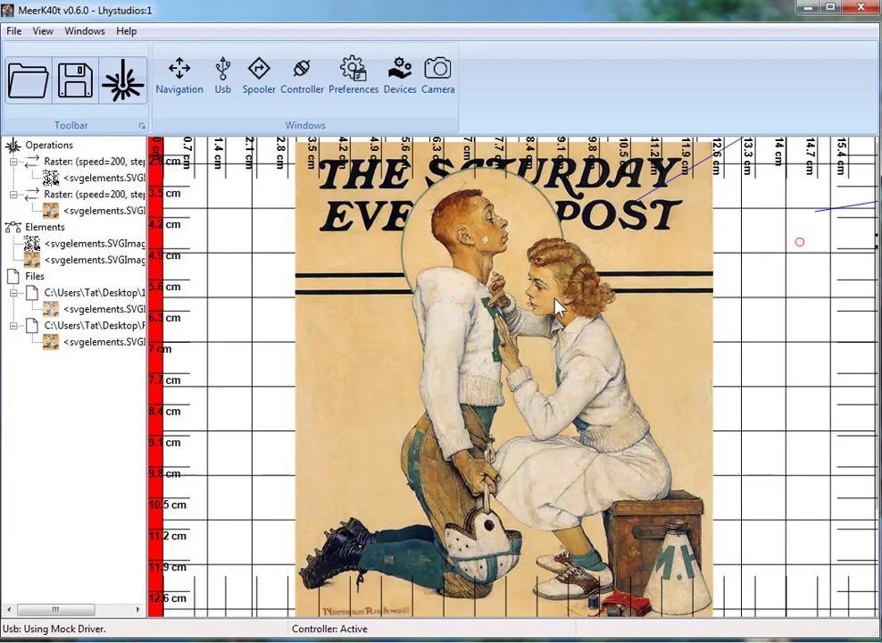
Step: Dither the colour poster to 1-bit black and white and zoom in to check the pattern
{"action": "left_click", "coordinate": [443, 262]}
{"action": "right_click", "coordinate": [444, 266]}
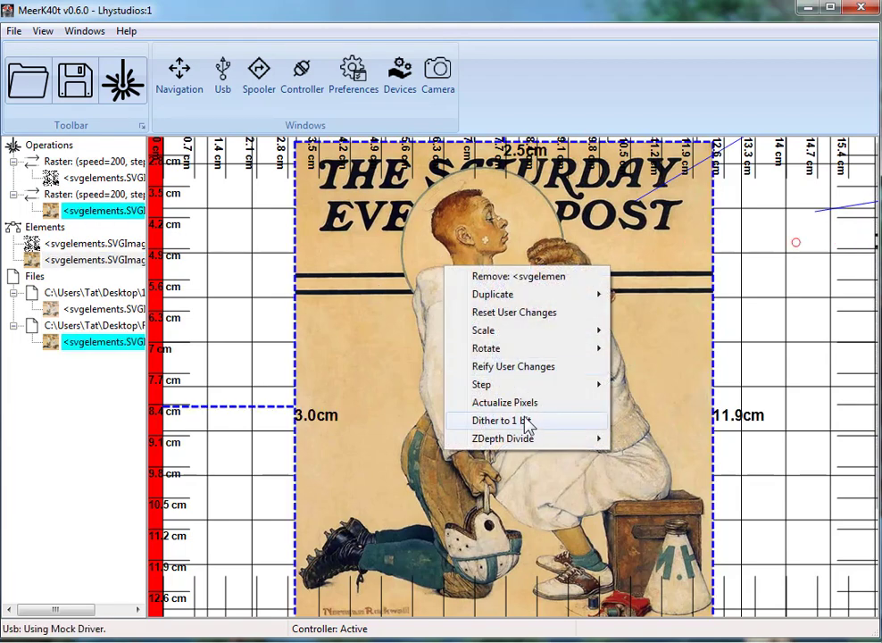
{"action": "left_click", "coordinate": [526, 421]}
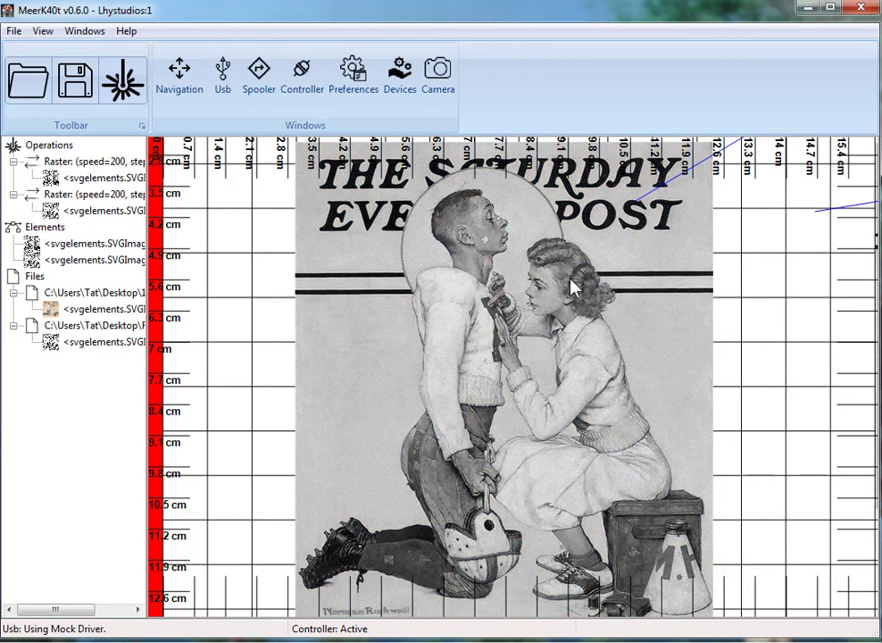
{"action": "scroll", "coordinate": [572, 281], "scroll_direction": "up", "scroll_amount": 3}
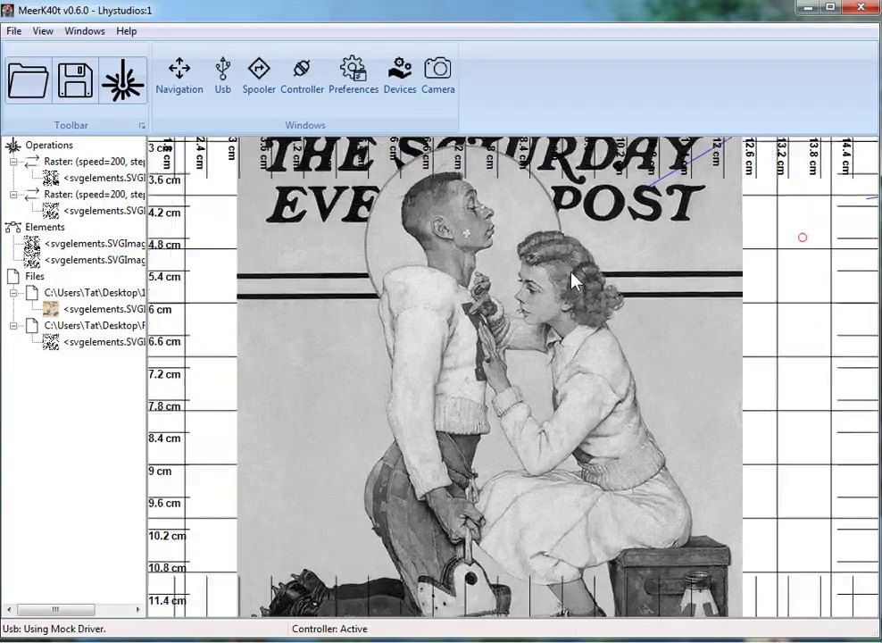
{"action": "scroll", "coordinate": [571, 279], "scroll_direction": "up", "scroll_amount": 8}
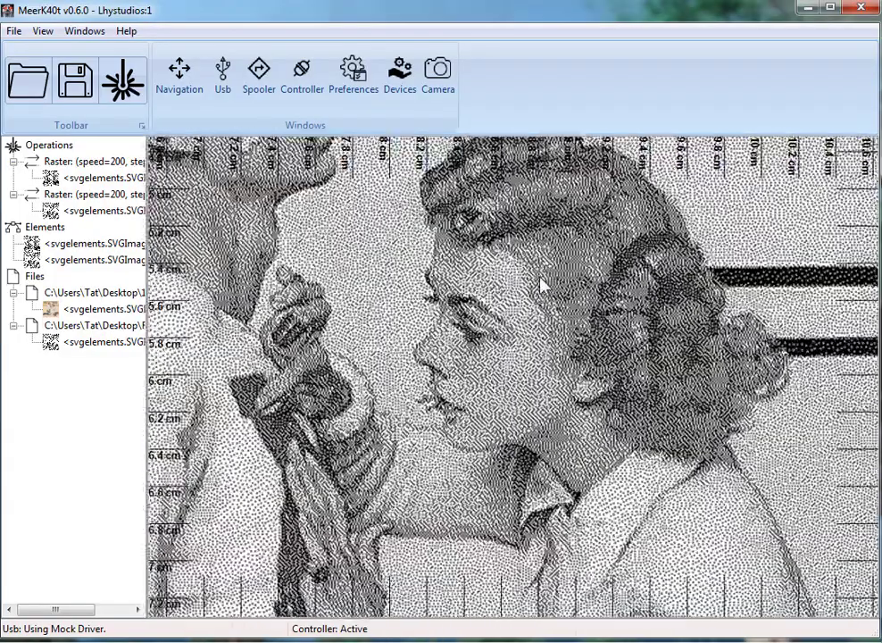
{"action": "scroll", "coordinate": [540, 286], "scroll_direction": "up", "scroll_amount": 5}
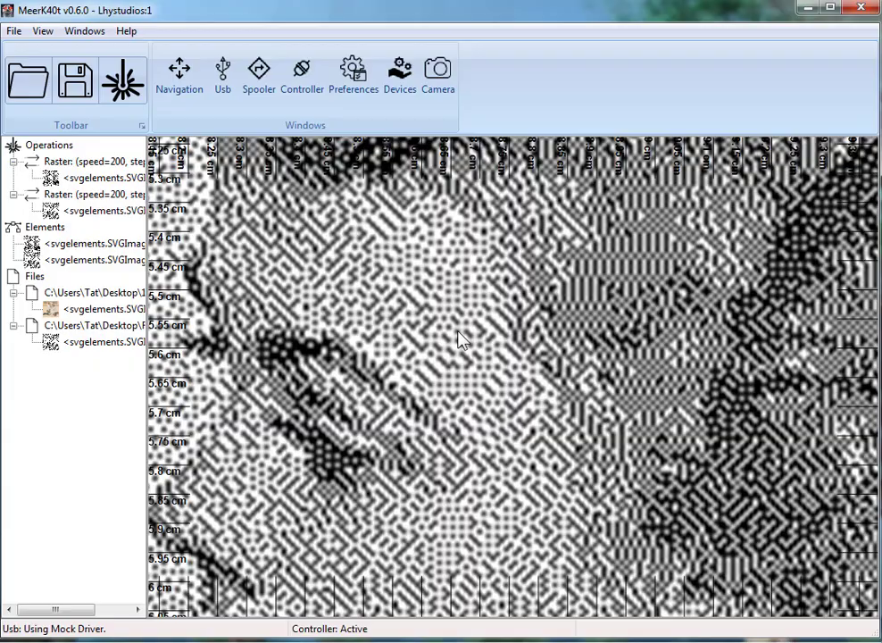
{"action": "scroll", "coordinate": [547, 309], "scroll_direction": "down", "scroll_amount": 12}
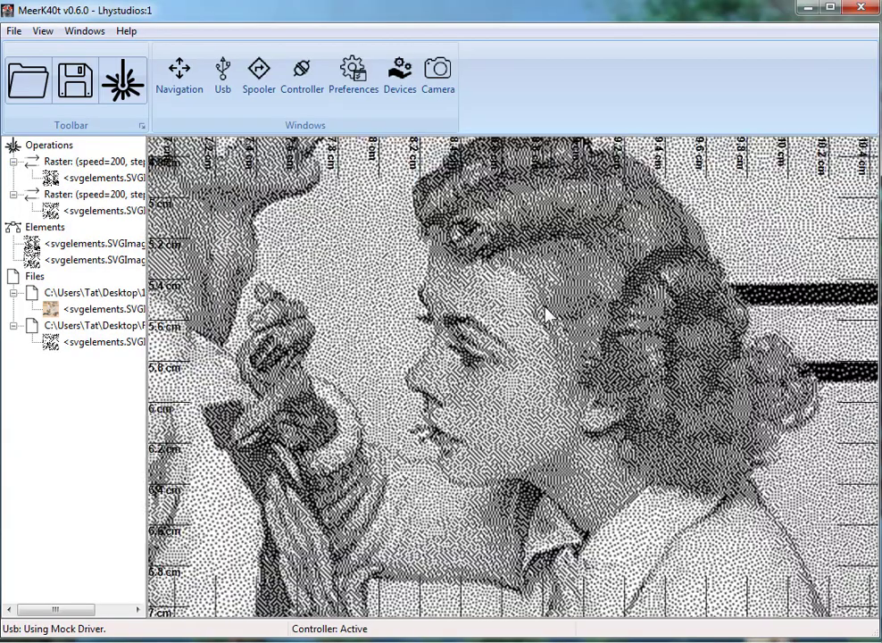
{"action": "scroll", "coordinate": [545, 310], "scroll_direction": "down", "scroll_amount": 6}
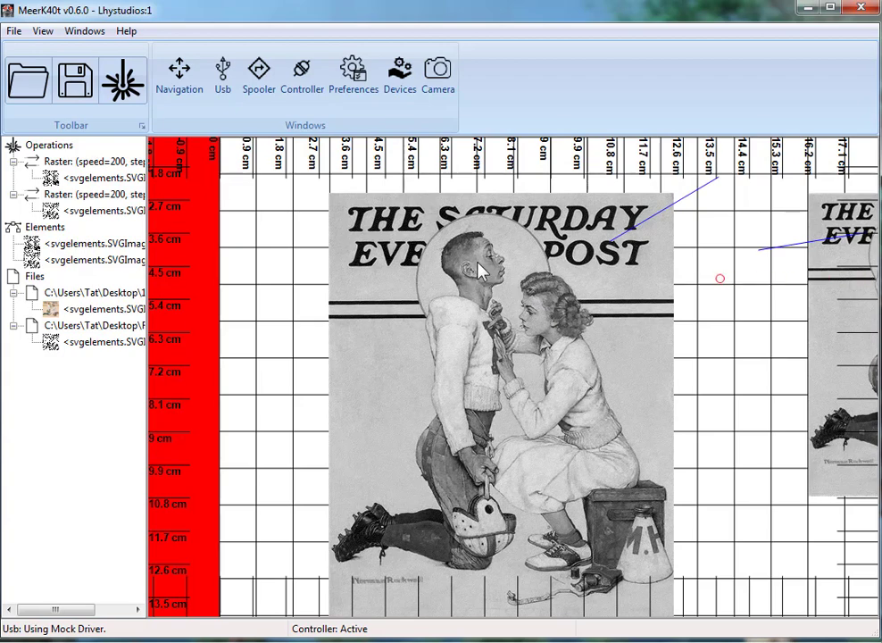
Step: Lower the second raster operation's step from 3 to 2
{"action": "left_click", "coordinate": [117, 196]}
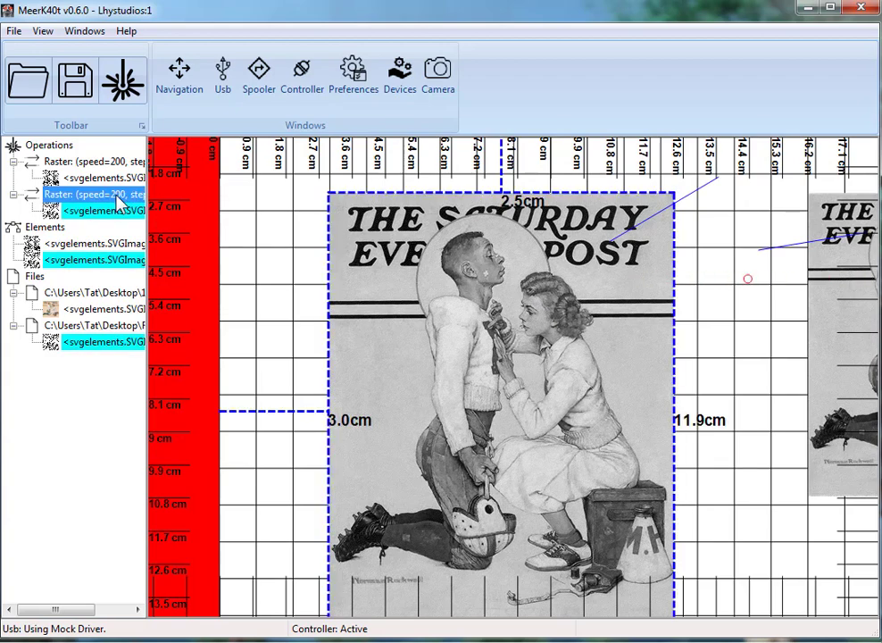
{"action": "double_click", "coordinate": [117, 199]}
{"action": "left_click", "coordinate": [604, 321]}
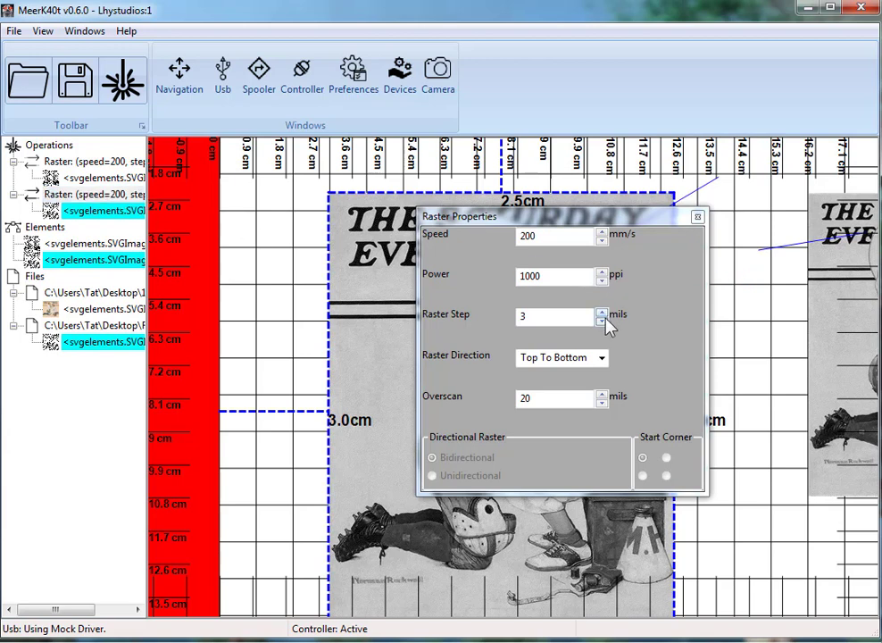
{"action": "left_click", "coordinate": [697, 217]}
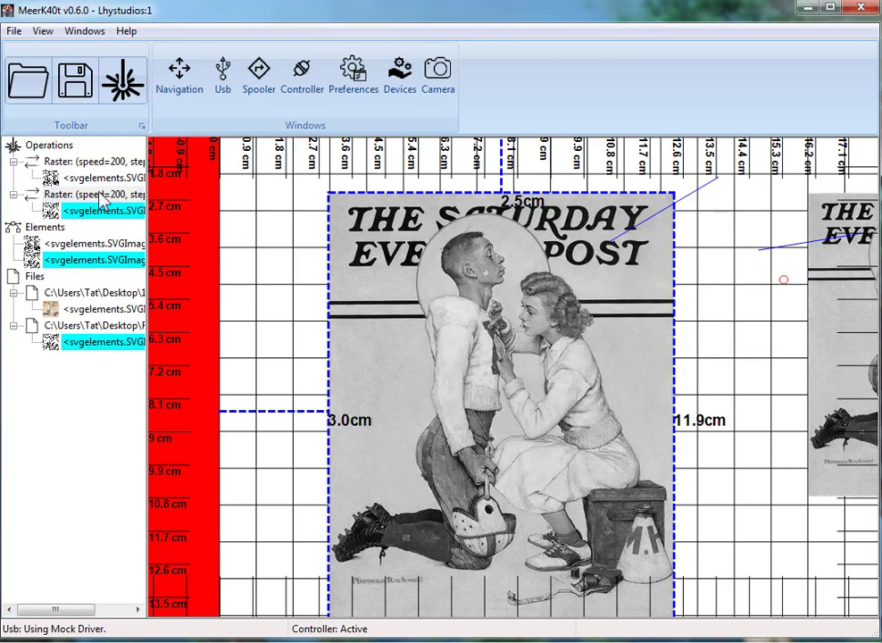
Step: Remove the first raster operation
{"action": "left_click", "coordinate": [79, 163]}
{"action": "right_click", "coordinate": [81, 164]}
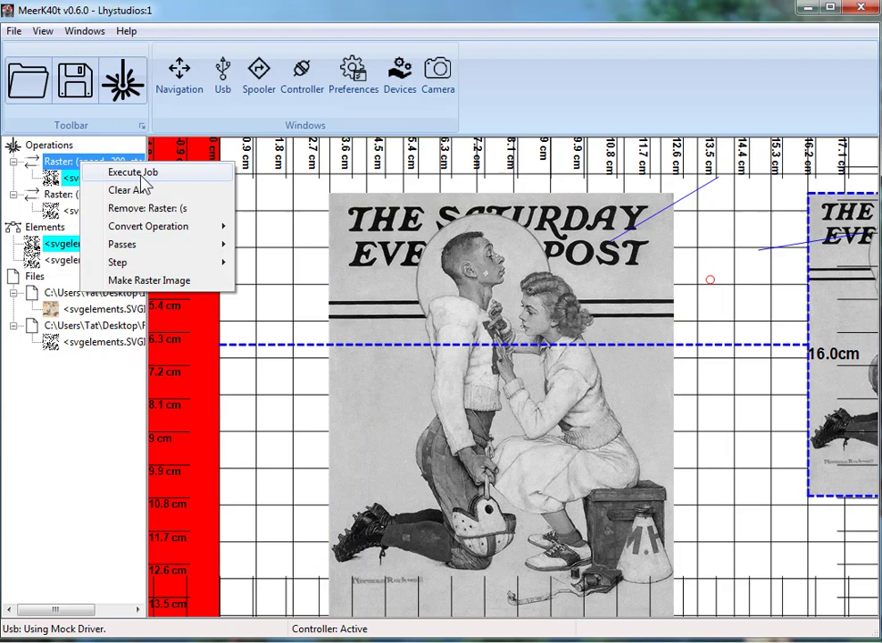
{"action": "left_click", "coordinate": [153, 212]}
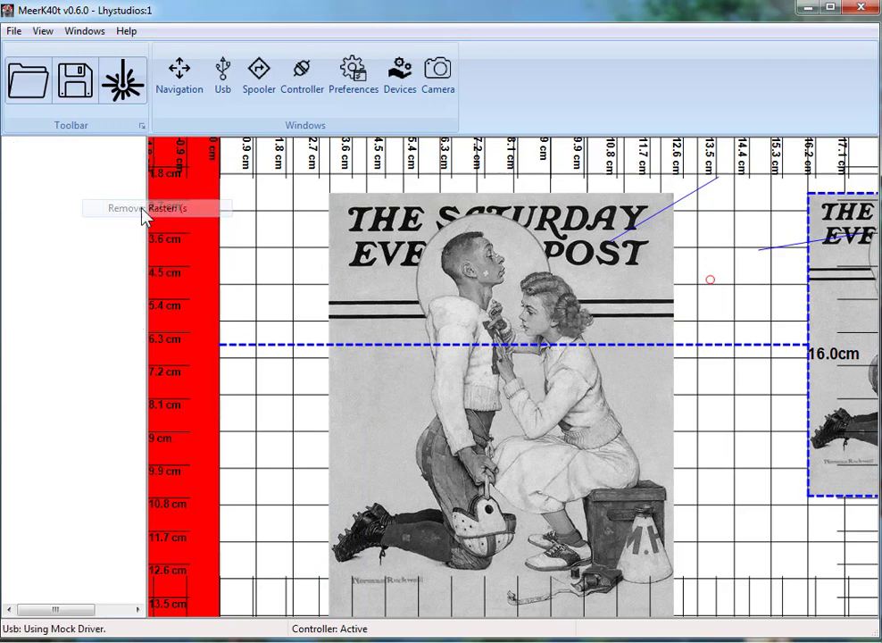
{"action": "left_click", "coordinate": [302, 78]}
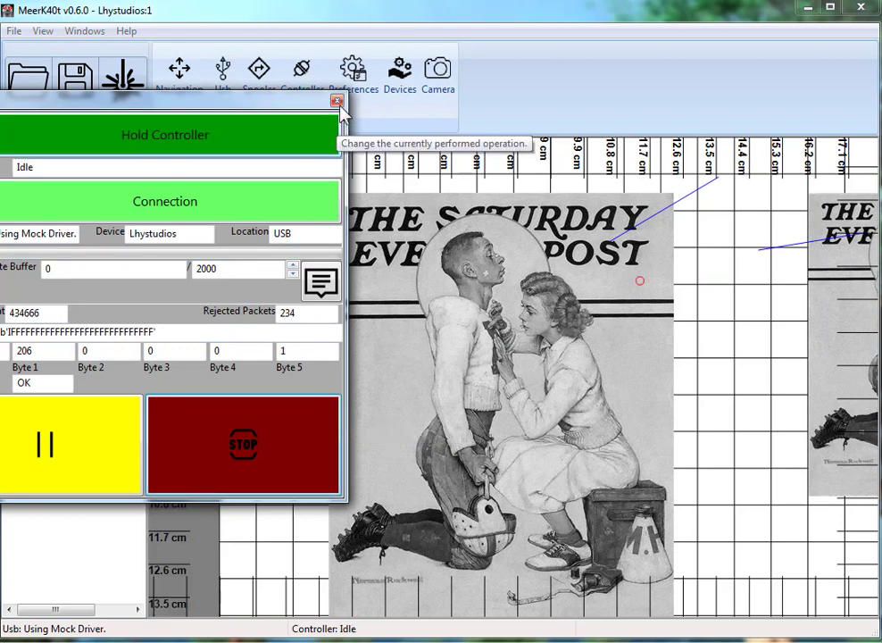
{"action": "left_click", "coordinate": [338, 100]}
Step: Delete the extra image copy and shift the poster up and left on the bed
{"action": "left_click", "coordinate": [845, 278]}
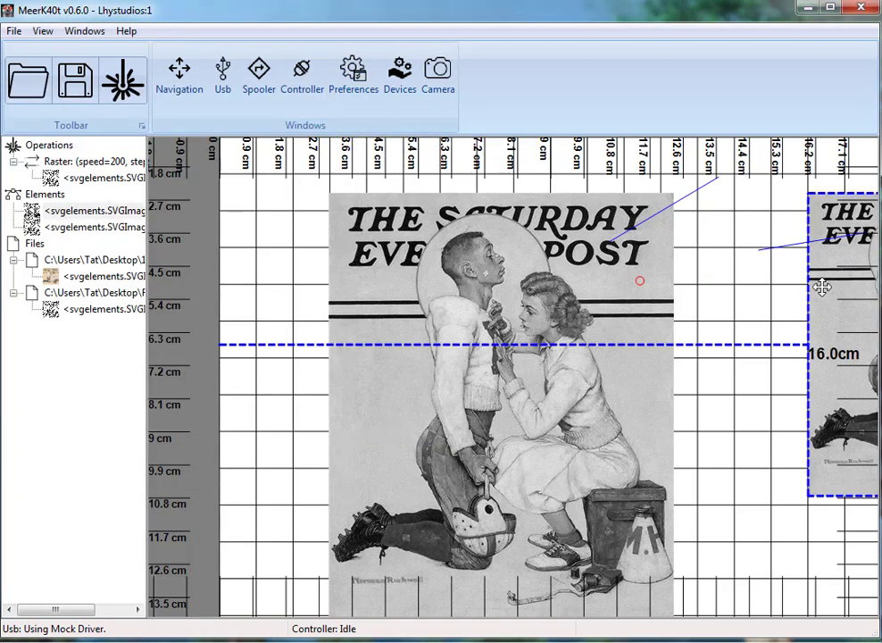
{"action": "key", "text": "Delete"}
{"action": "left_click", "coordinate": [479, 233]}
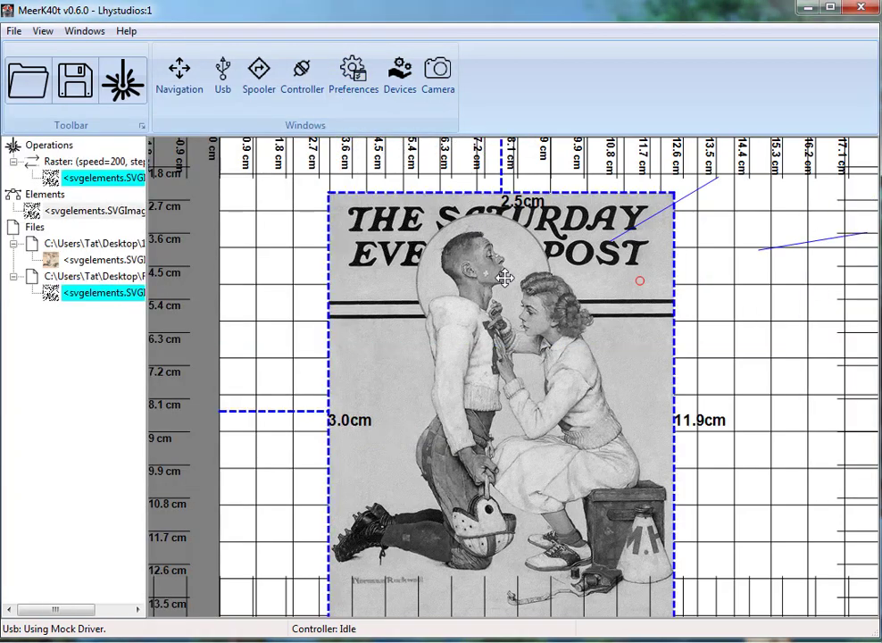
{"action": "left_click_drag", "start_coordinate": [505, 278], "coordinate": [474, 250]}
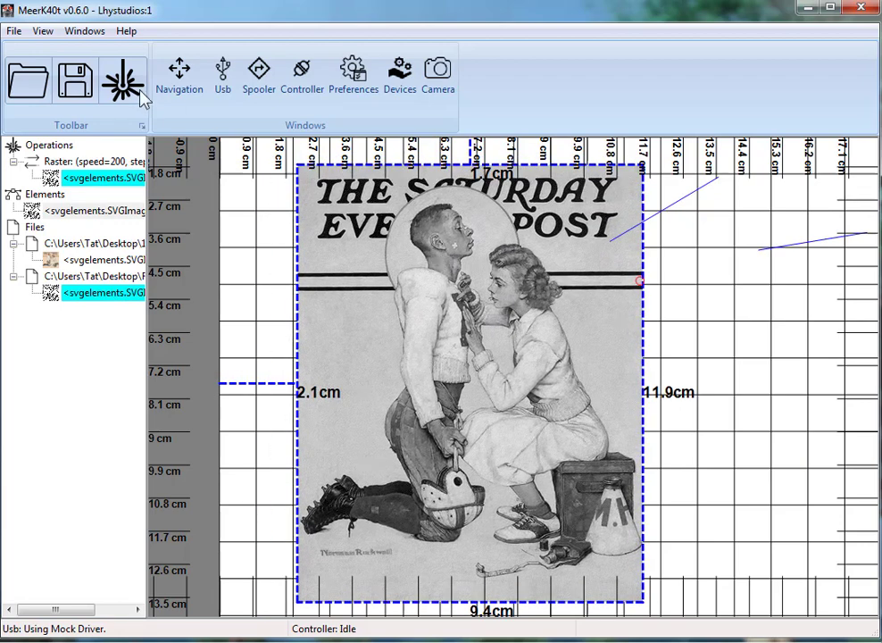
Step: Review the raster job's commands in the Job window, then close it
{"action": "left_click", "coordinate": [123, 82]}
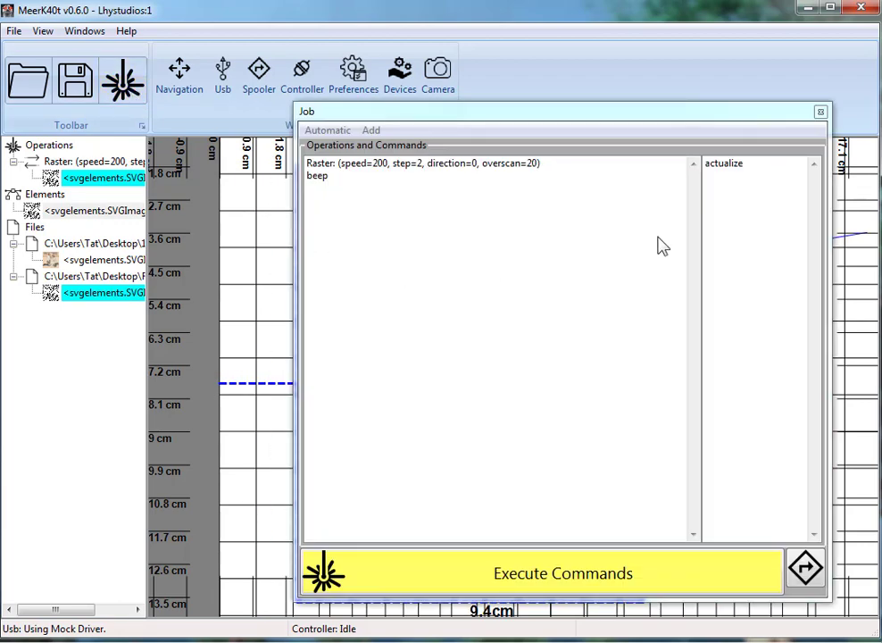
{"action": "left_click", "coordinate": [726, 168]}
{"action": "left_click_drag", "start_coordinate": [695, 118], "coordinate": [240, 125]}
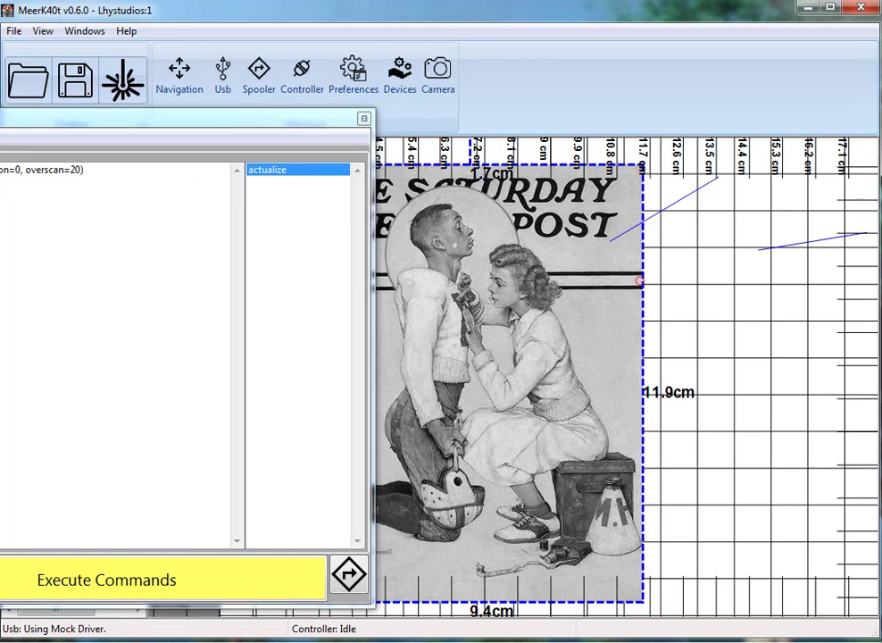
{"action": "left_click", "coordinate": [89, 170]}
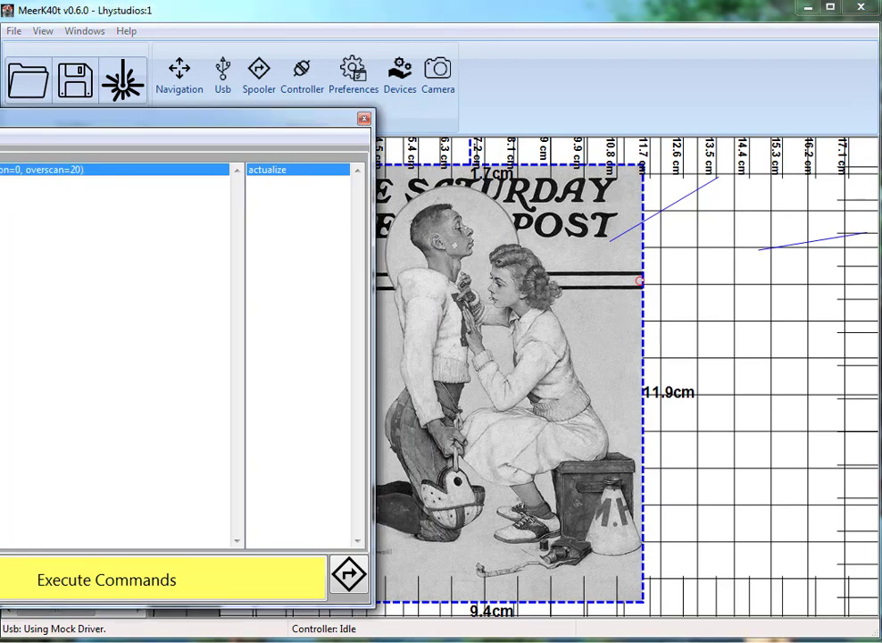
{"action": "left_click", "coordinate": [363, 119]}
Step: Set the cover image's step to 3
{"action": "right_click", "coordinate": [426, 235]}
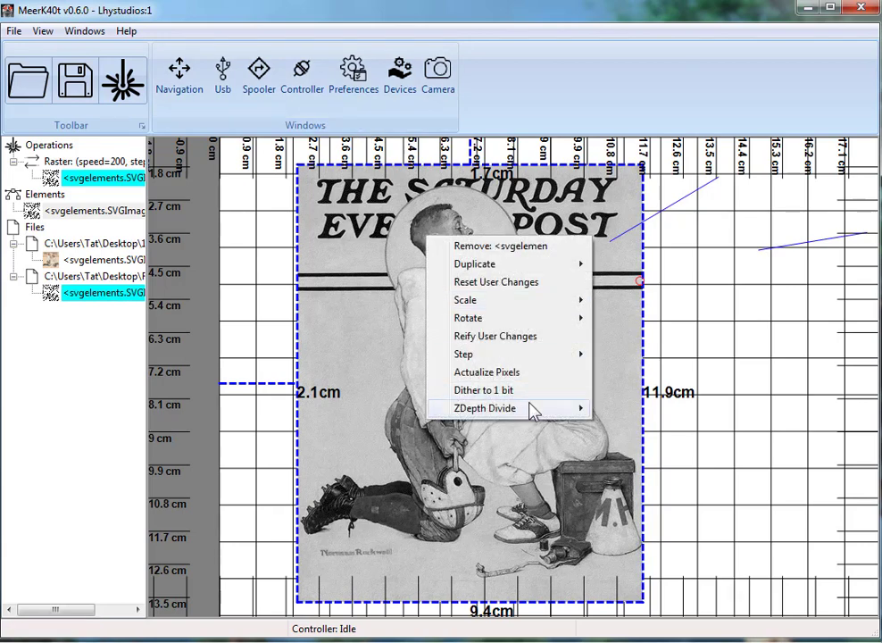
{"action": "mouse_move", "coordinate": [576, 355]}
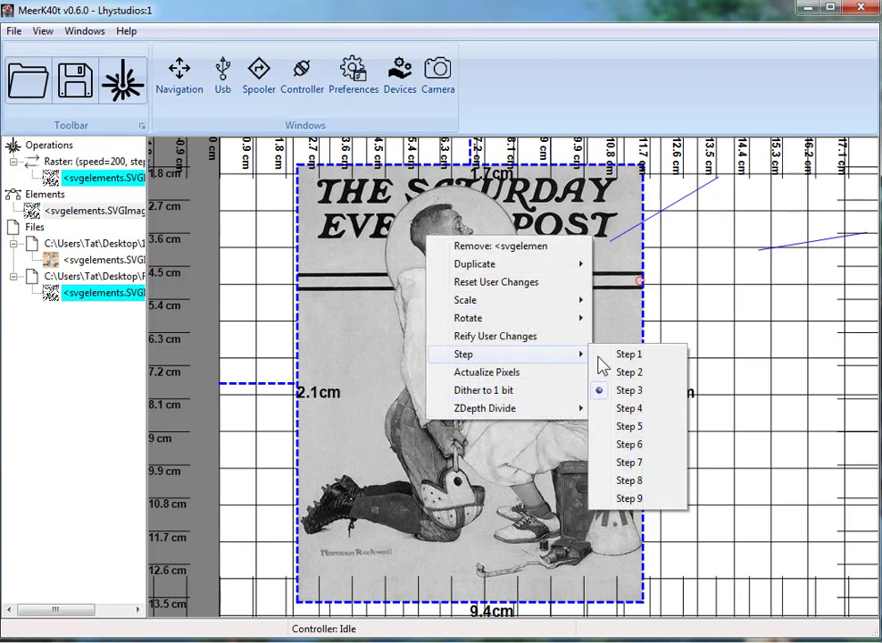
{"action": "left_click", "coordinate": [630, 391]}
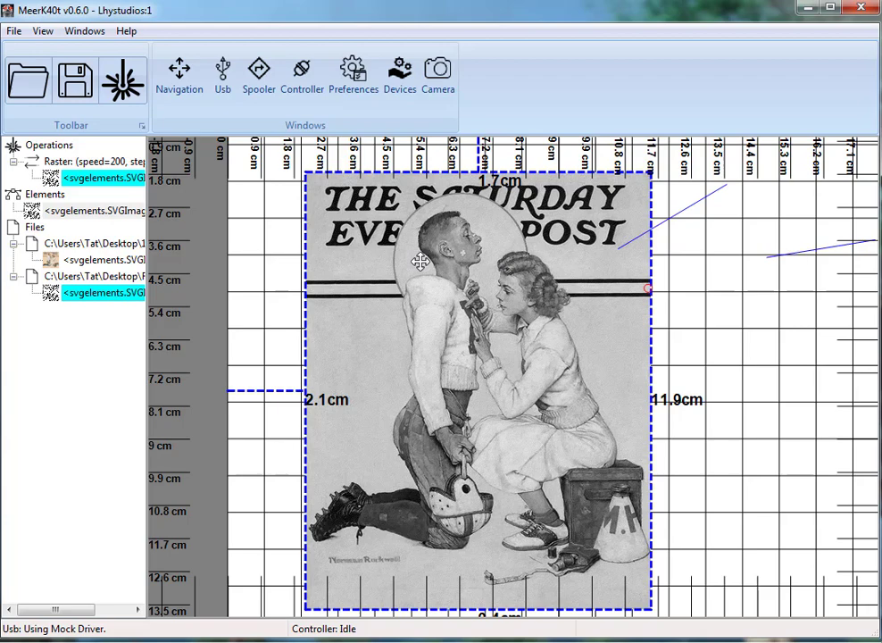
Step: Raise the raster operation's step from 2 to 3
{"action": "double_click", "coordinate": [119, 163]}
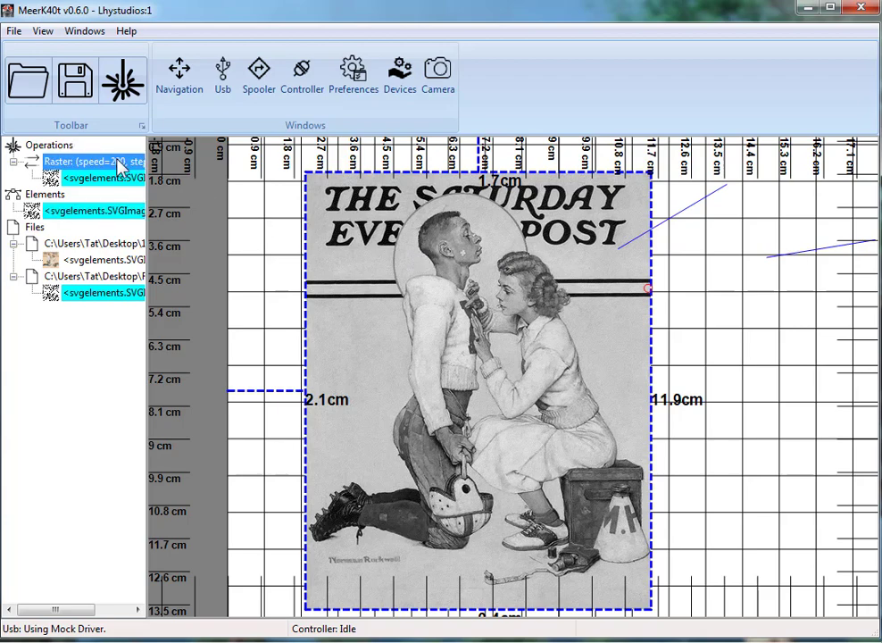
{"action": "left_click", "coordinate": [602, 313]}
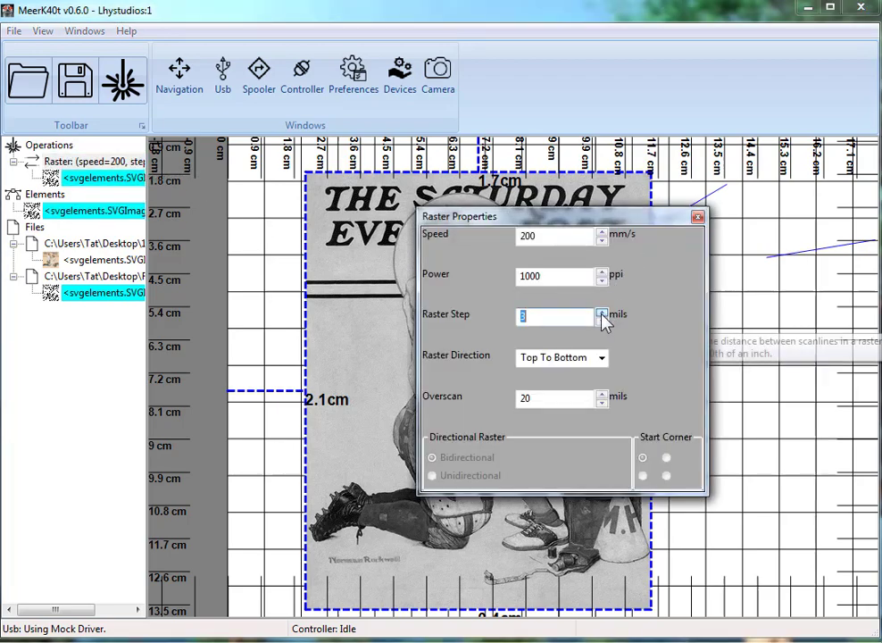
{"action": "left_click", "coordinate": [698, 219]}
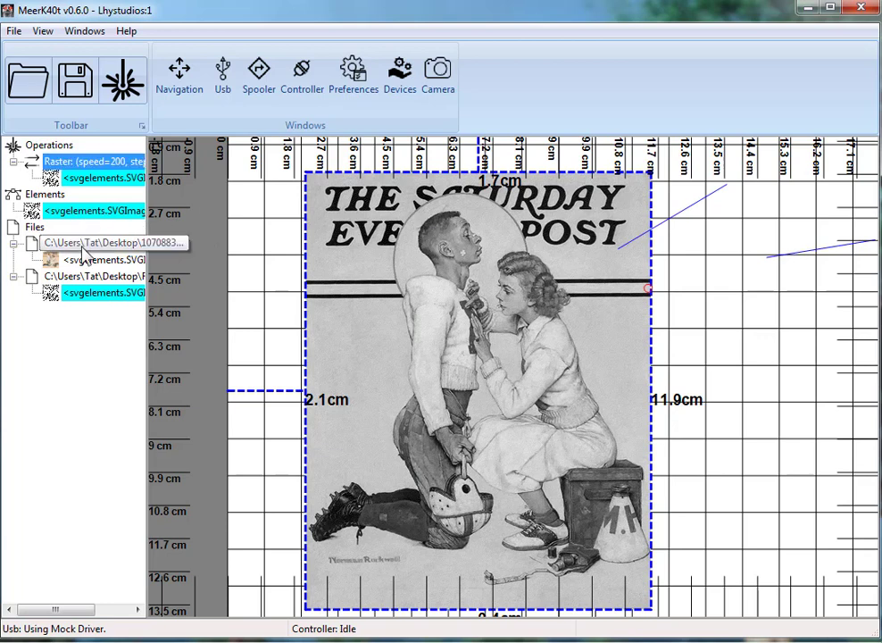
Step: Confirm the image's DPP and the raster step both read 3, and bring up the job
{"action": "double_click", "coordinate": [137, 183]}
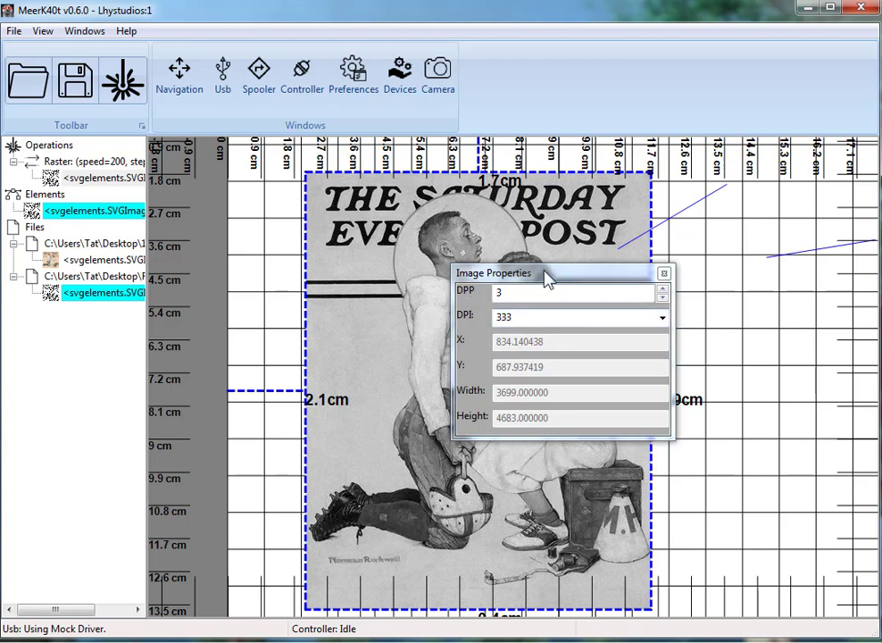
{"action": "left_click", "coordinate": [72, 179]}
{"action": "double_click", "coordinate": [88, 160]}
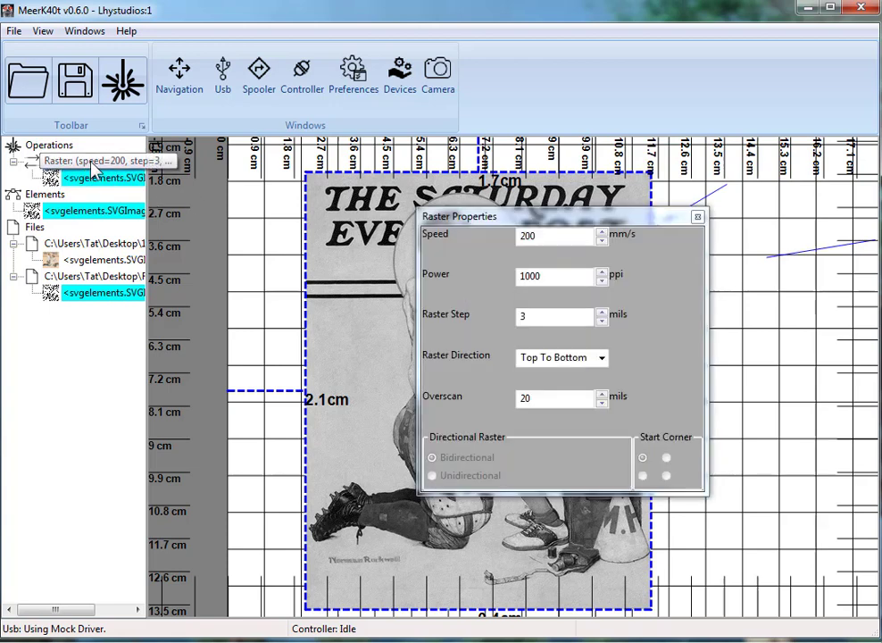
{"action": "left_click", "coordinate": [698, 217]}
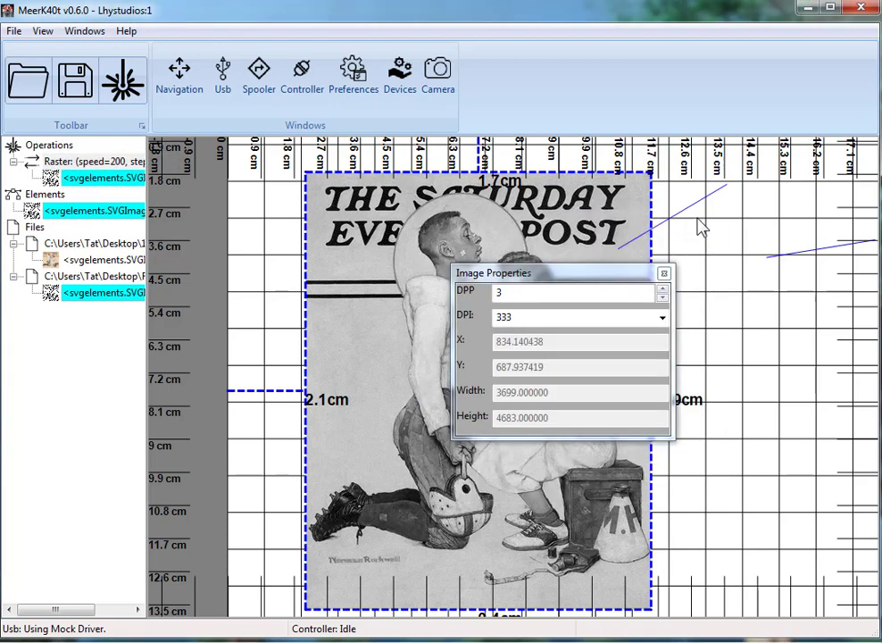
{"action": "left_click", "coordinate": [664, 275]}
{"action": "left_click", "coordinate": [122, 79]}
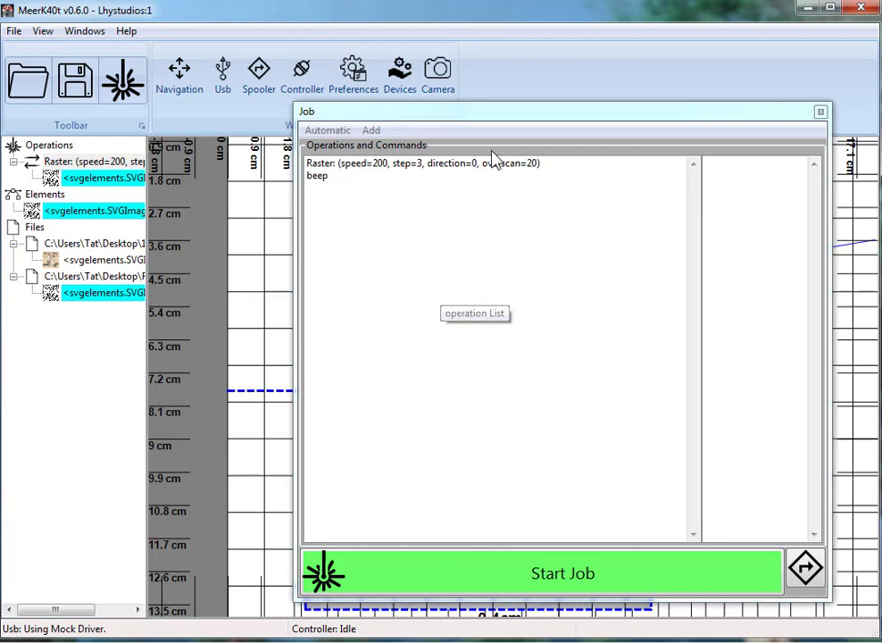
Step: Start the step-3 raster job and dismiss the spooler list
{"action": "left_click_drag", "start_coordinate": [474, 113], "coordinate": [296, 83]}
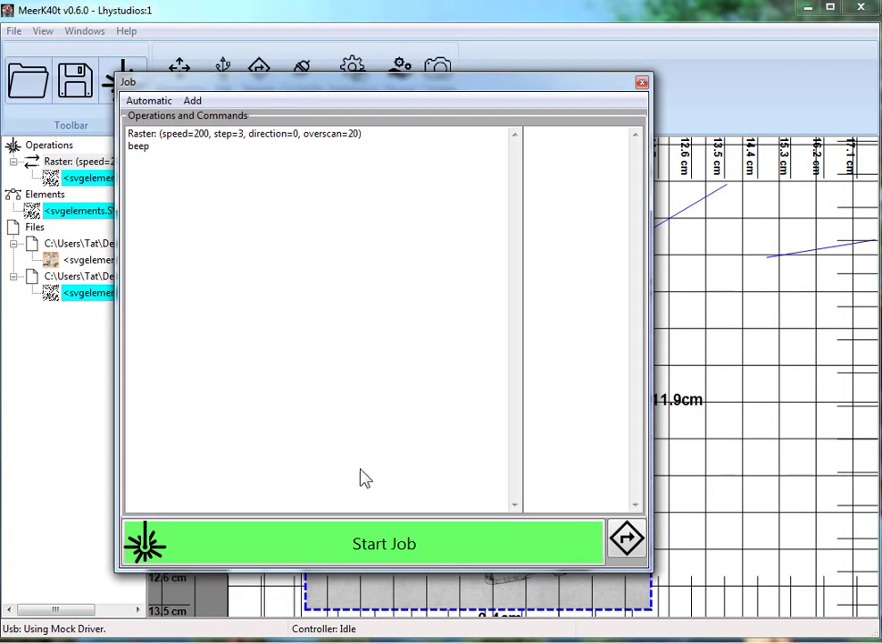
{"action": "left_click", "coordinate": [368, 547]}
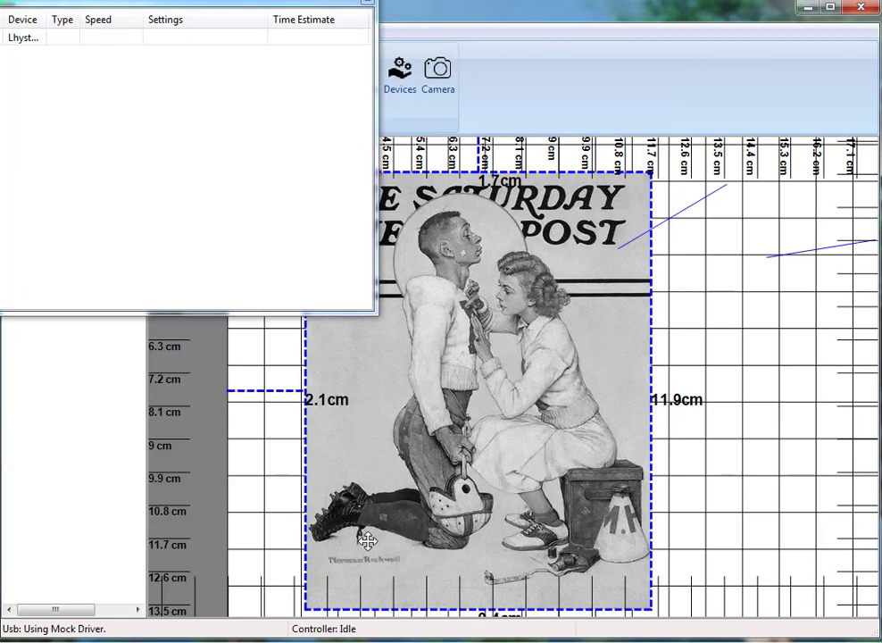
{"action": "left_click", "coordinate": [363, 6]}
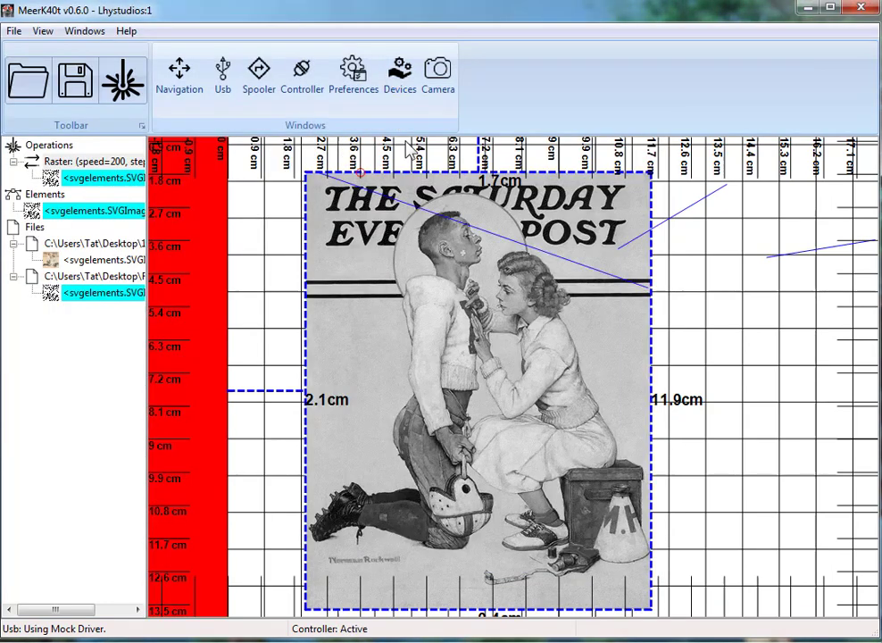
Step: Show the Controller's log of sent packets, with the window moved to mid-screen
{"action": "left_click", "coordinate": [295, 79]}
{"action": "left_click_drag", "start_coordinate": [157, 26], "coordinate": [487, 185]}
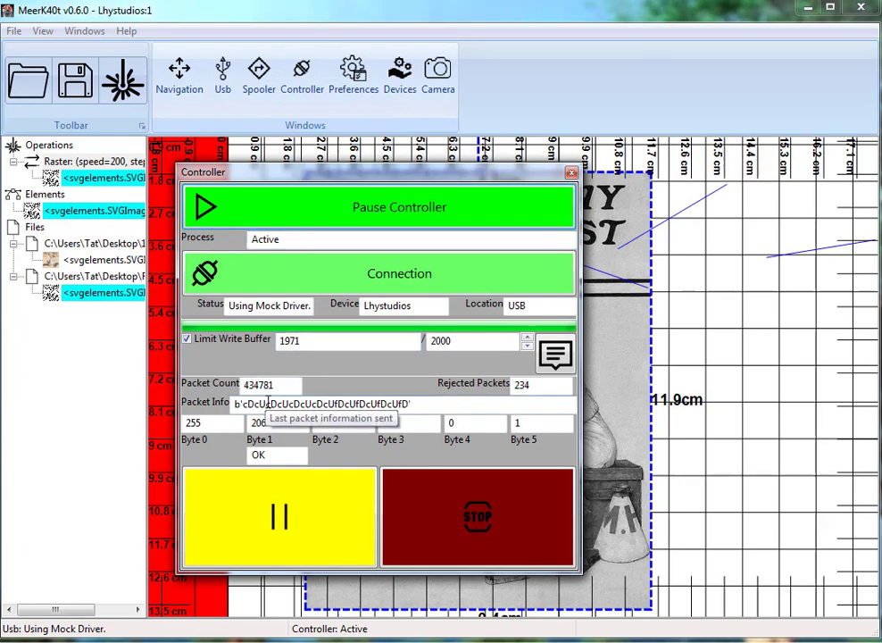
{"action": "left_click", "coordinate": [556, 353]}
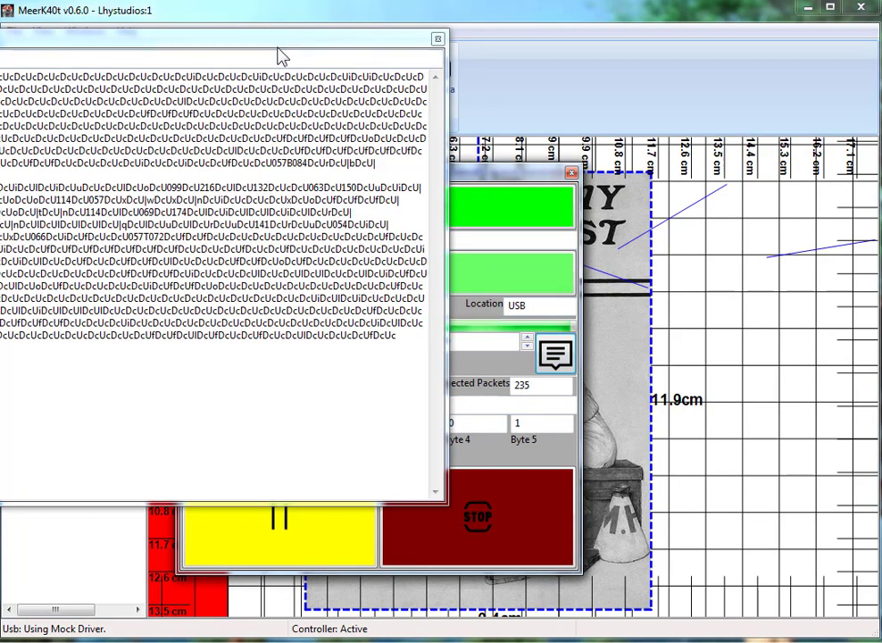
Step: Read through the BufferView packet log, then close it and the Controller window
{"action": "left_click_drag", "start_coordinate": [284, 40], "coordinate": [536, 101]}
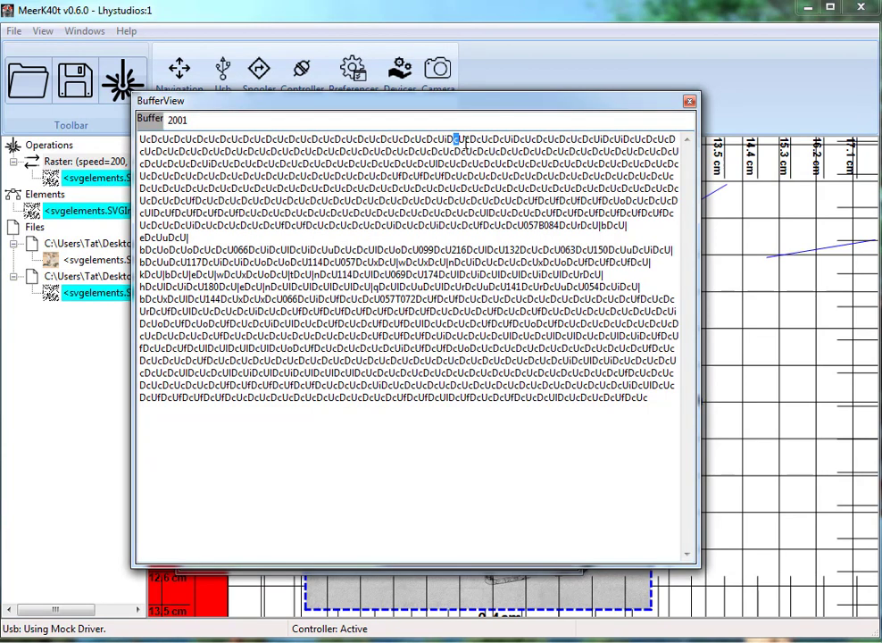
{"action": "left_click", "coordinate": [466, 141]}
{"action": "left_click", "coordinate": [742, 177]}
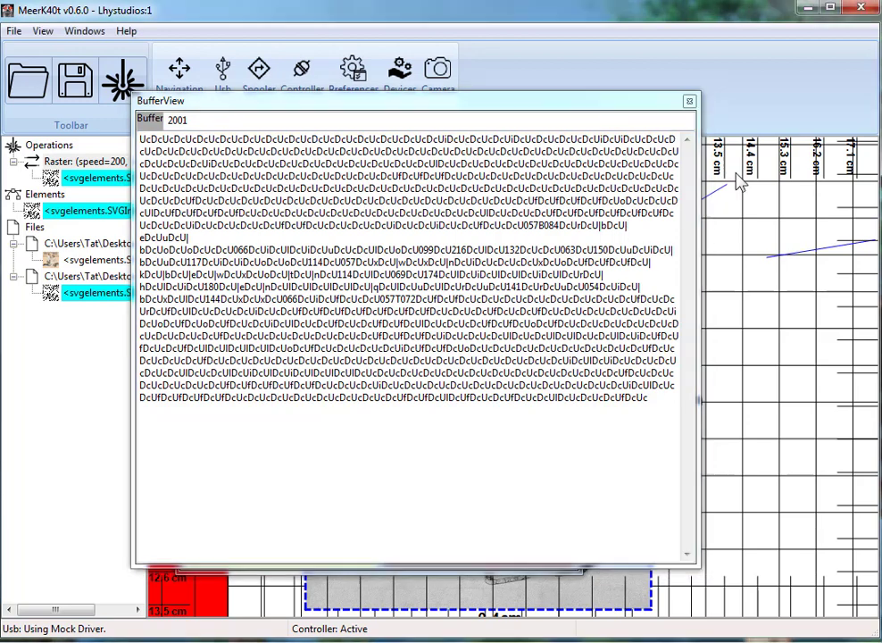
{"action": "left_click", "coordinate": [689, 101]}
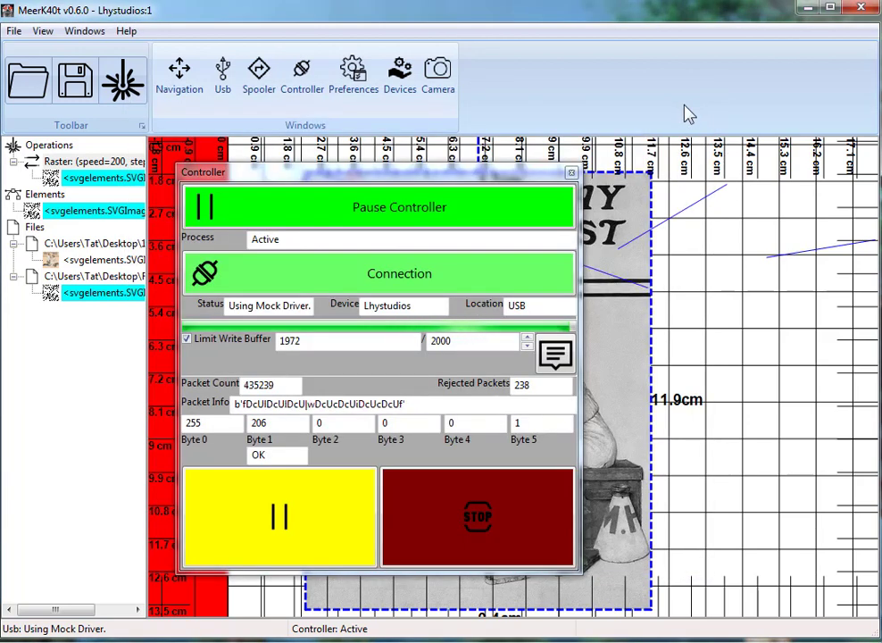
{"action": "left_click_drag", "start_coordinate": [540, 178], "coordinate": [583, 191]}
{"action": "left_click", "coordinate": [522, 211]}
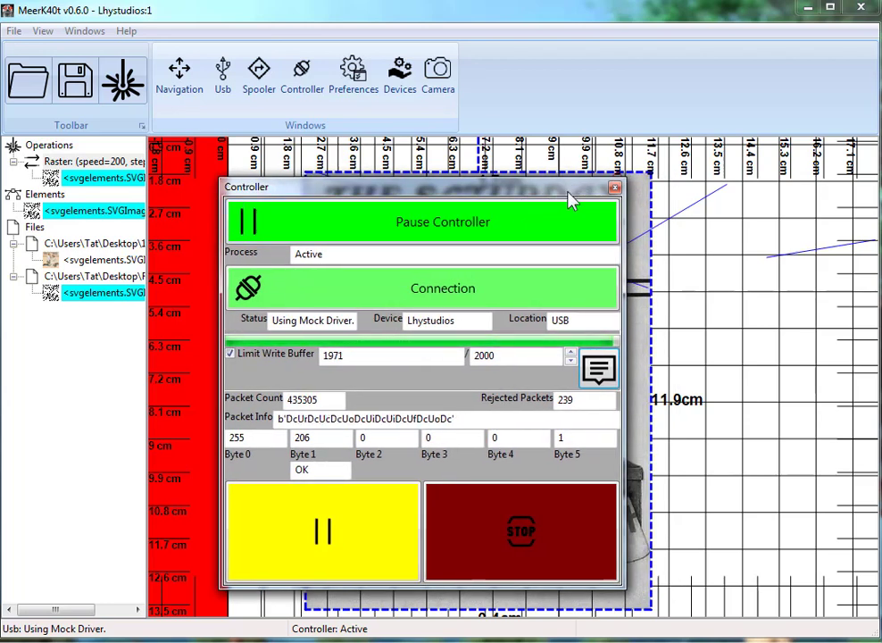
{"action": "left_click", "coordinate": [614, 187]}
Step: Deselect everything and zoom in on the dithered dots around SATURDAY, then zoom back out
{"action": "left_click", "coordinate": [690, 280]}
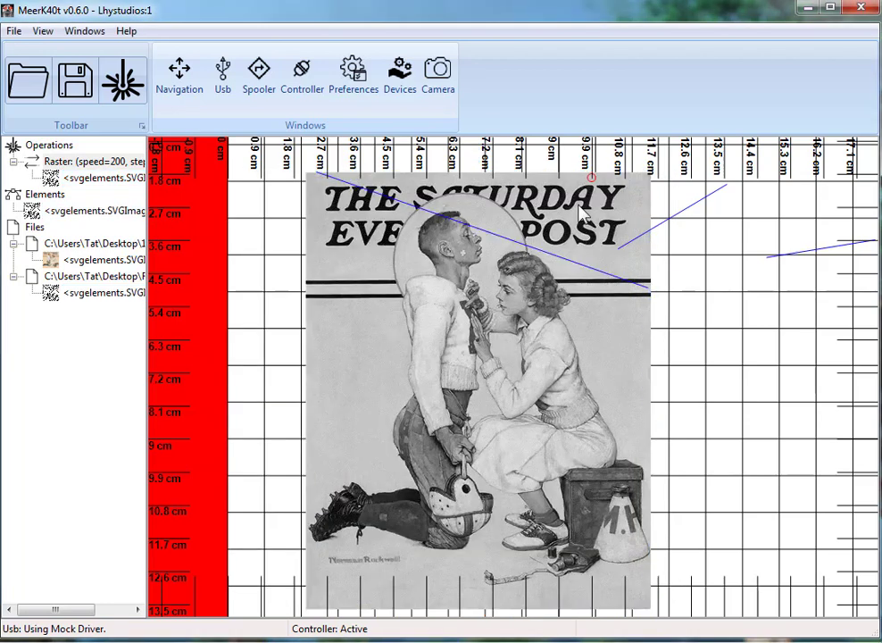
{"action": "scroll", "coordinate": [380, 179], "scroll_direction": "up", "scroll_amount": 2}
{"action": "scroll", "coordinate": [380, 178], "scroll_direction": "up", "scroll_amount": 1}
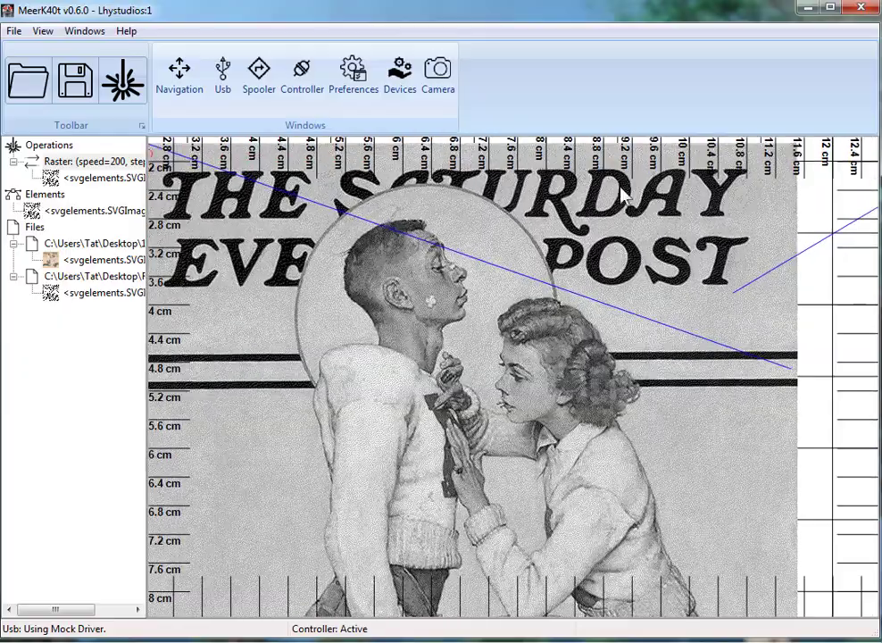
{"action": "middle_click_drag", "start_coordinate": [821, 201], "coordinate": [853, 276]}
{"action": "scroll", "coordinate": [603, 280], "scroll_direction": "up", "scroll_amount": 4}
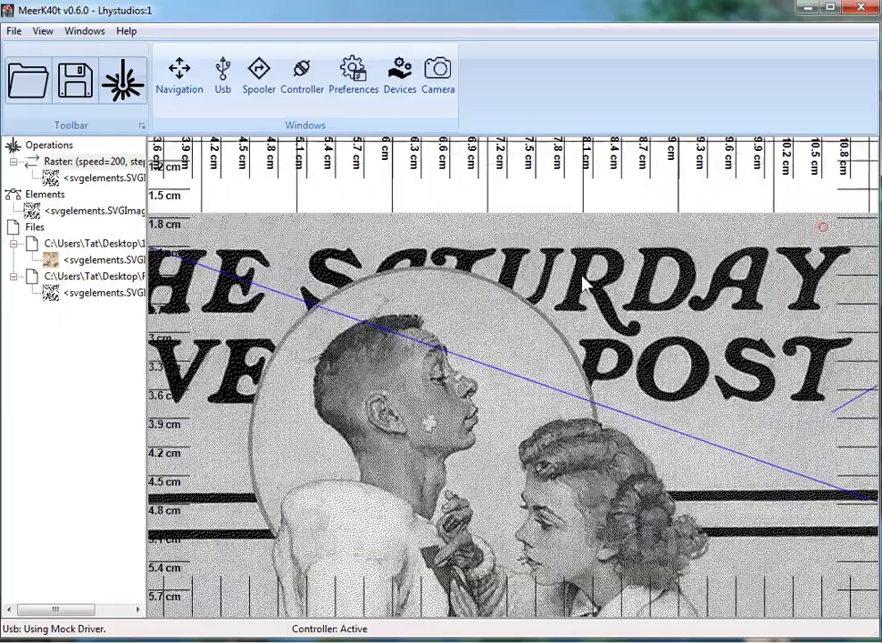
{"action": "scroll", "coordinate": [550, 242], "scroll_direction": "up", "scroll_amount": 2}
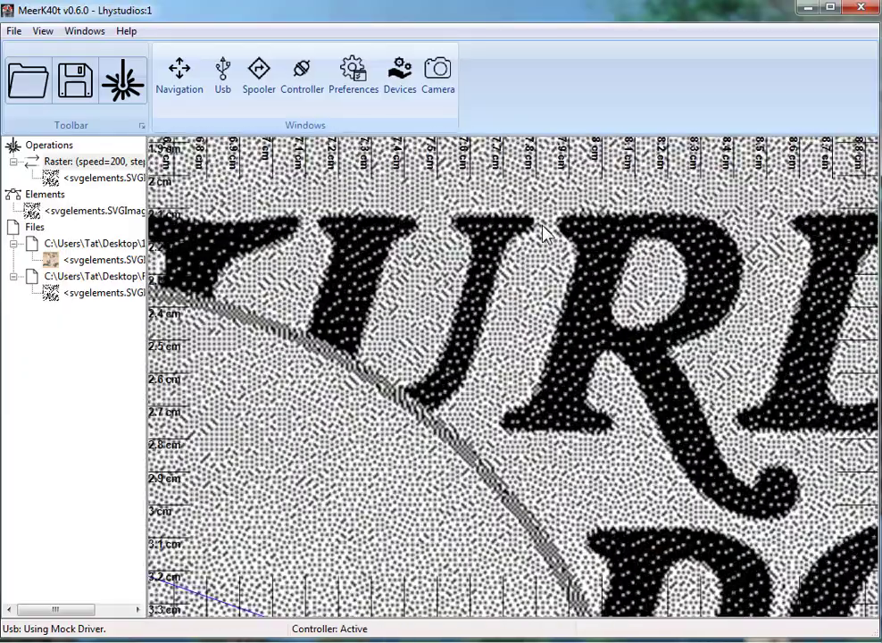
{"action": "scroll", "coordinate": [545, 232], "scroll_direction": "down", "scroll_amount": 8}
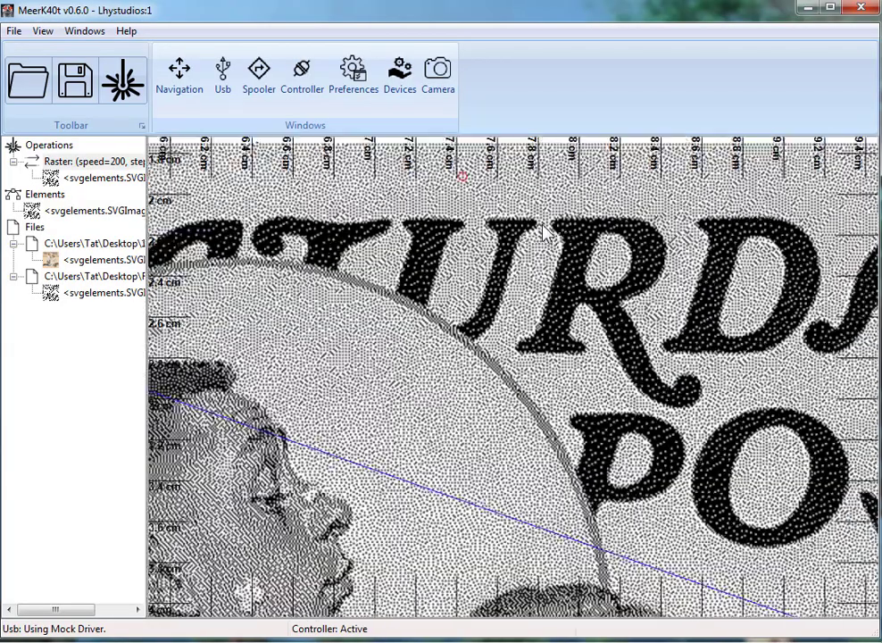
{"action": "scroll", "coordinate": [543, 229], "scroll_direction": "down", "scroll_amount": 3}
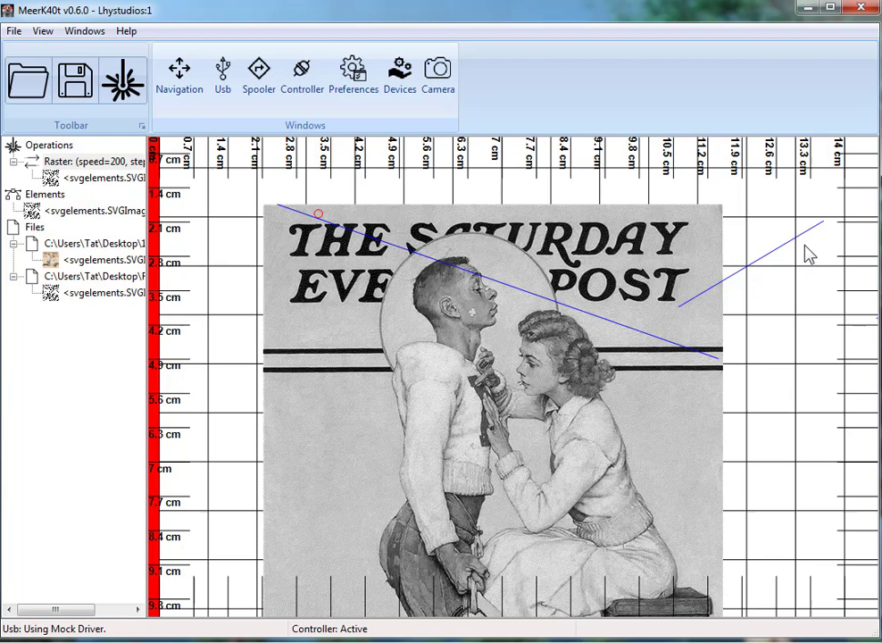
{"action": "middle_click_drag", "start_coordinate": [809, 250], "coordinate": [809, 209]}
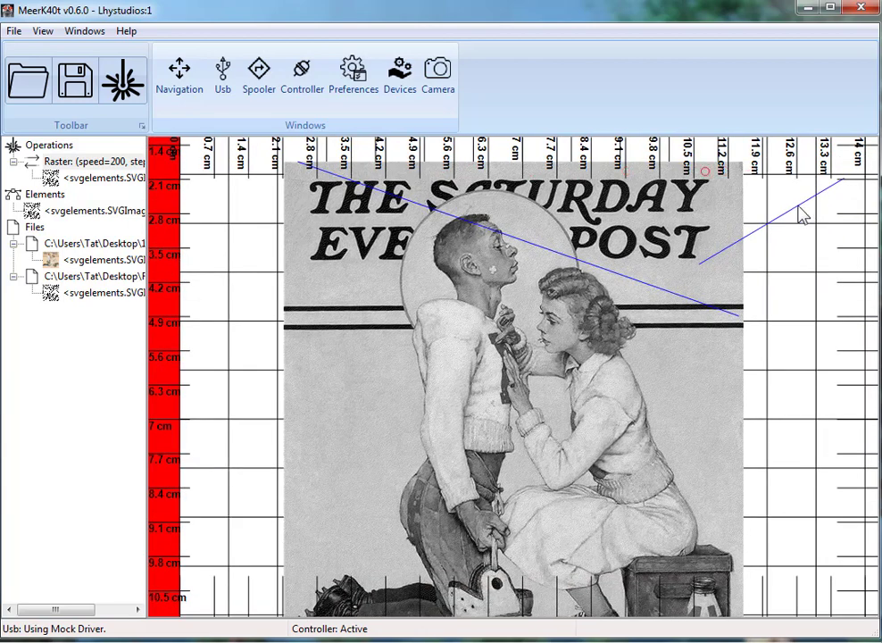